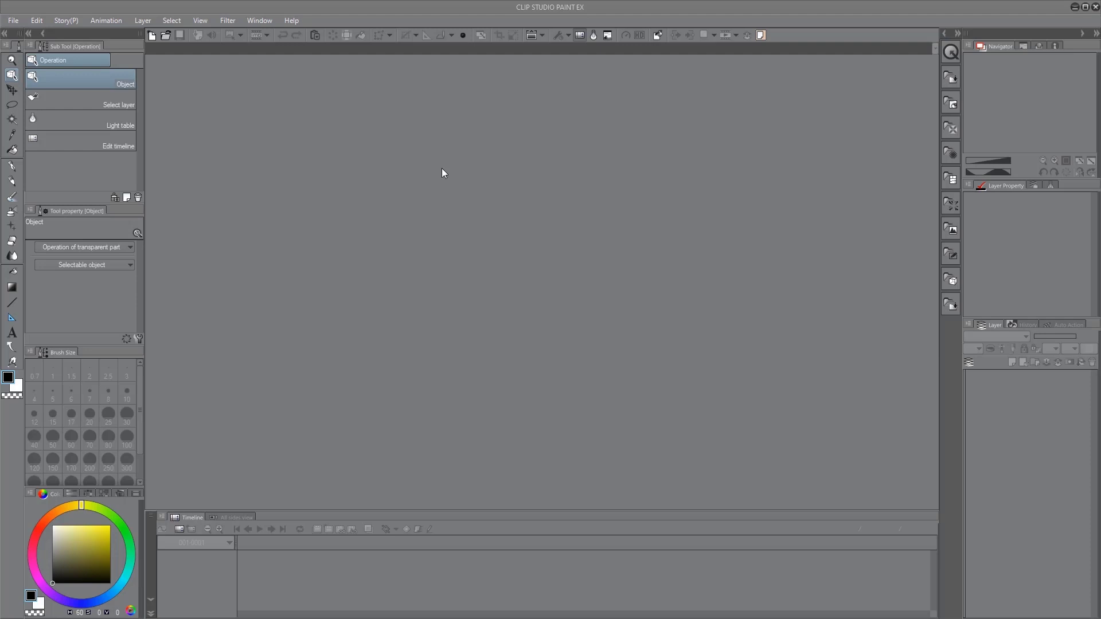
- Create a new animation file using the 1280x720 (144dpi) with blank space preset at 24 frames per second
left_click(10, 20)
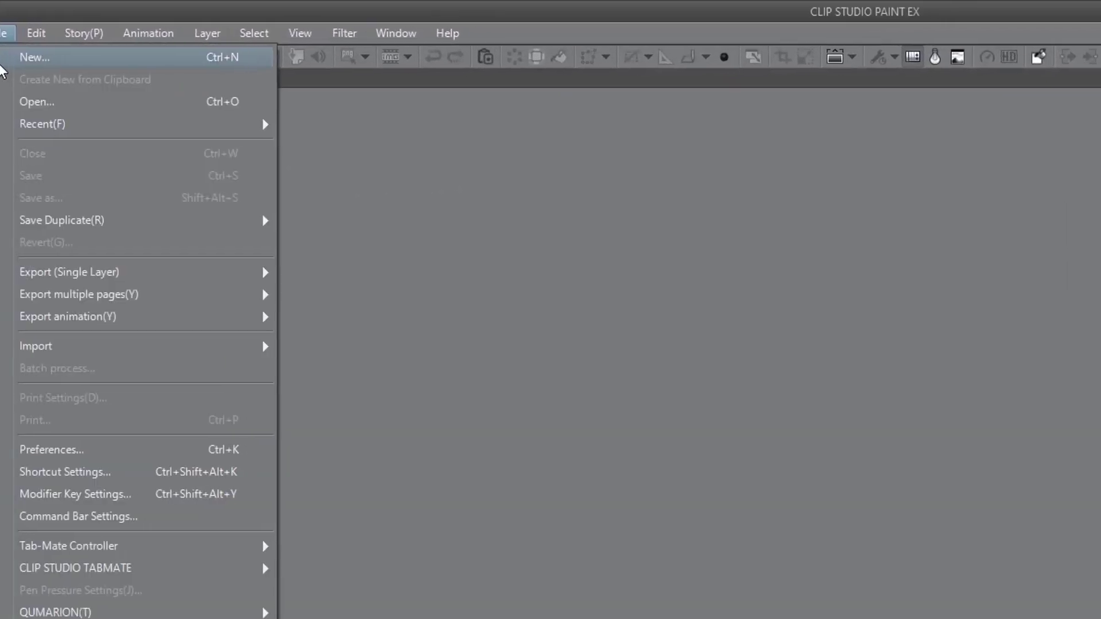
left_click(12, 57)
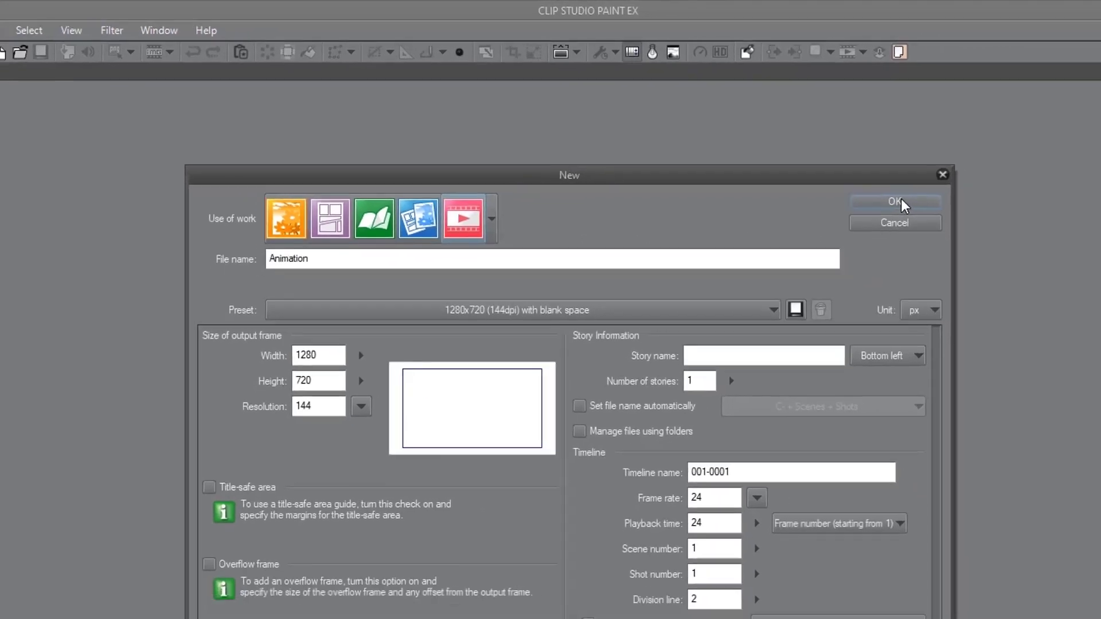
left_click(935, 220)
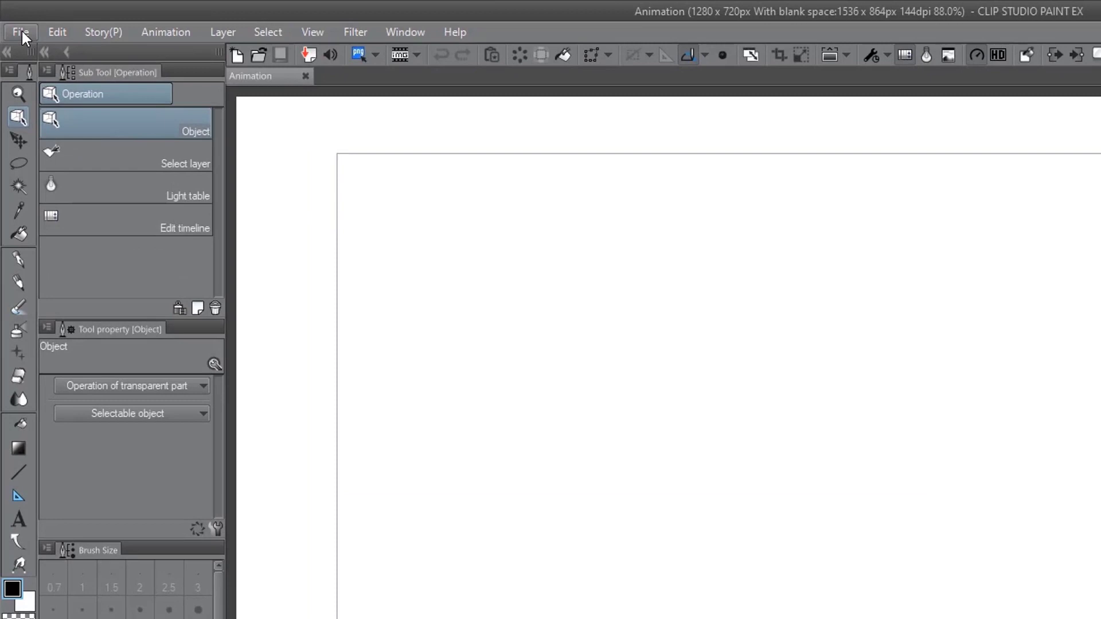
- Import the Jump audio file into the animation as a new audio track
left_click(12, 20)
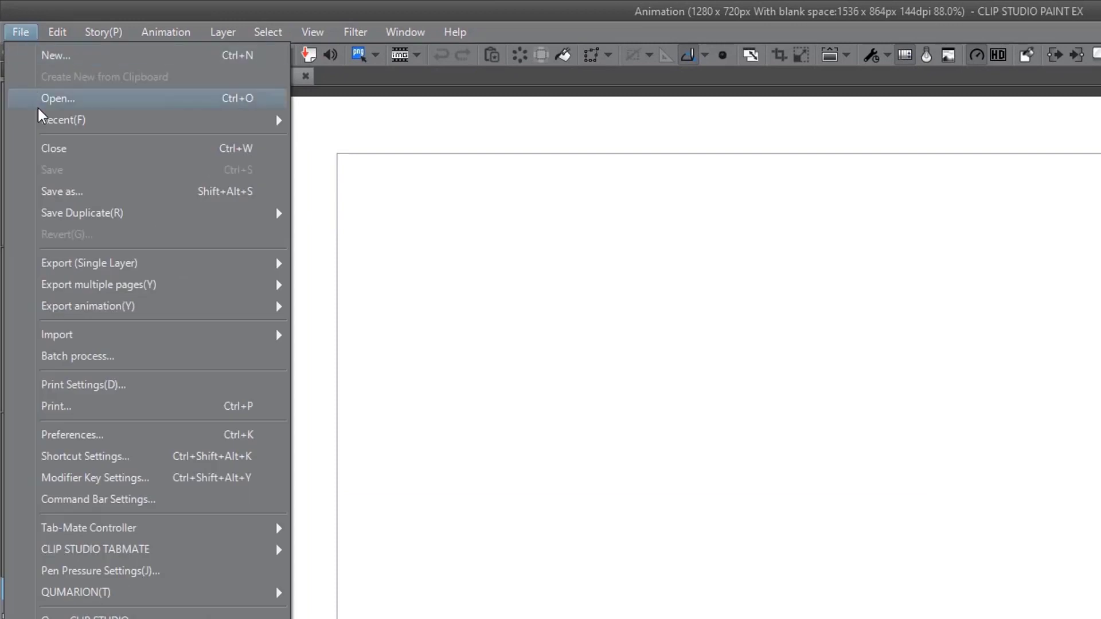
mouse_move(123, 336)
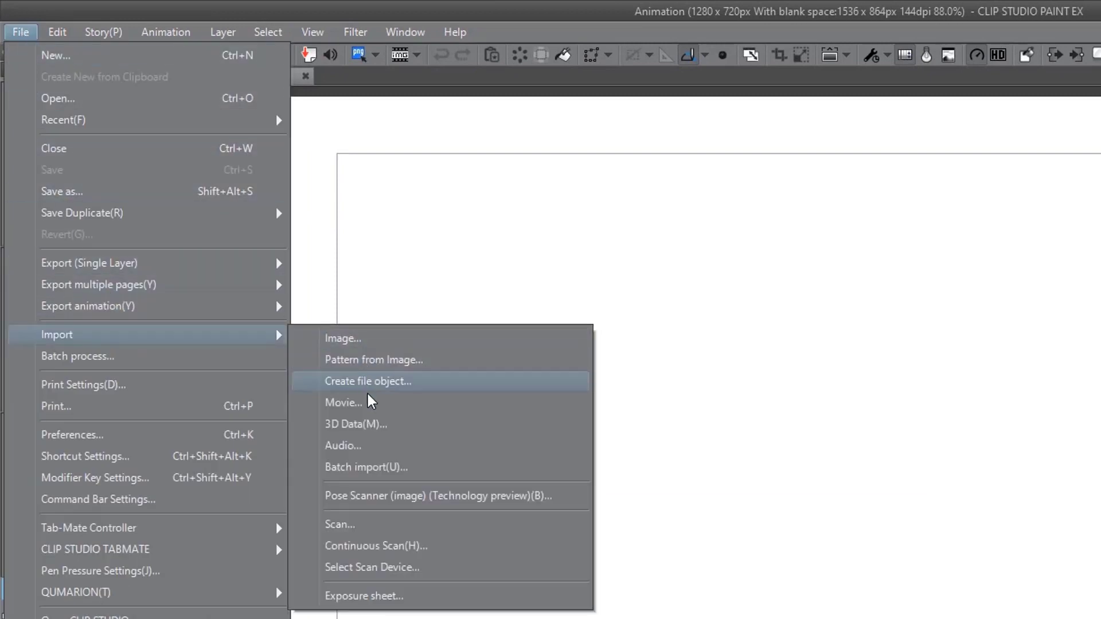
left_click(400, 453)
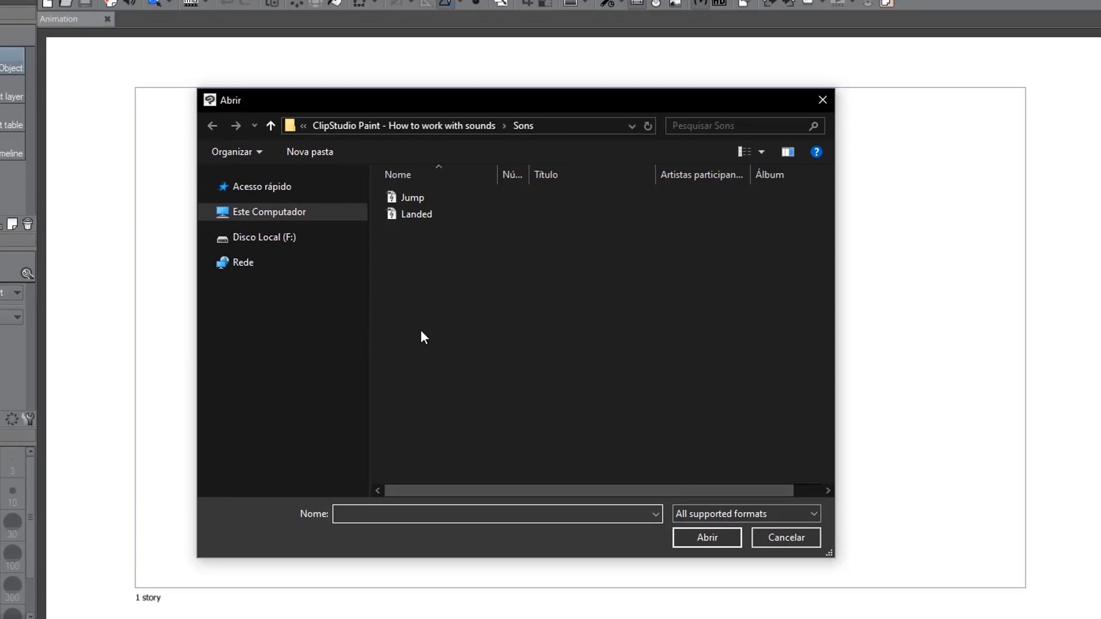
left_click(411, 196)
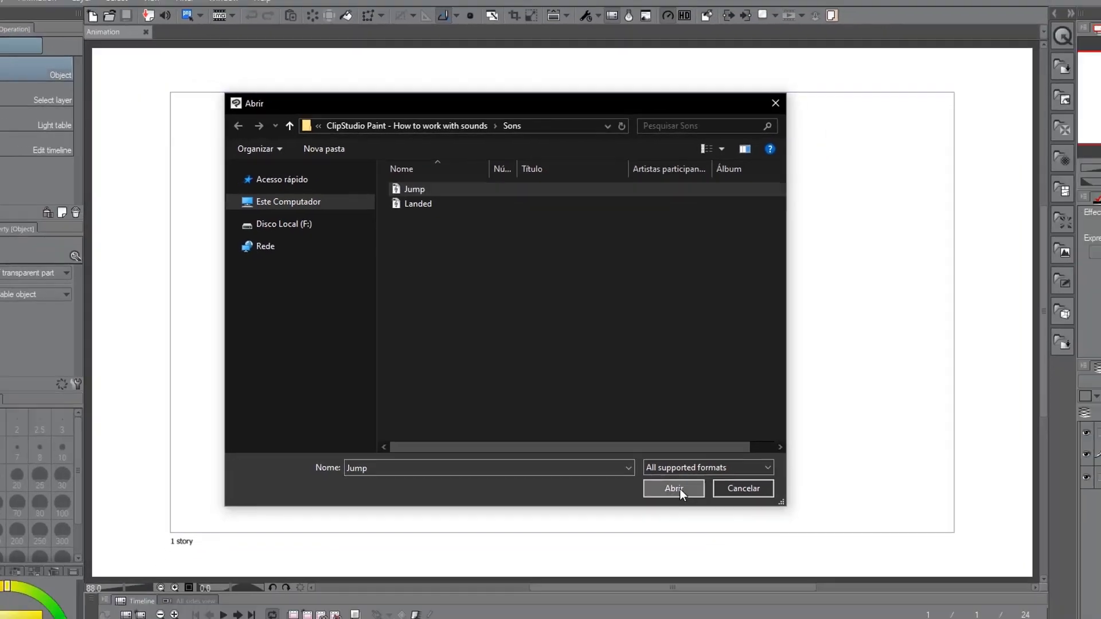
left_click(714, 537)
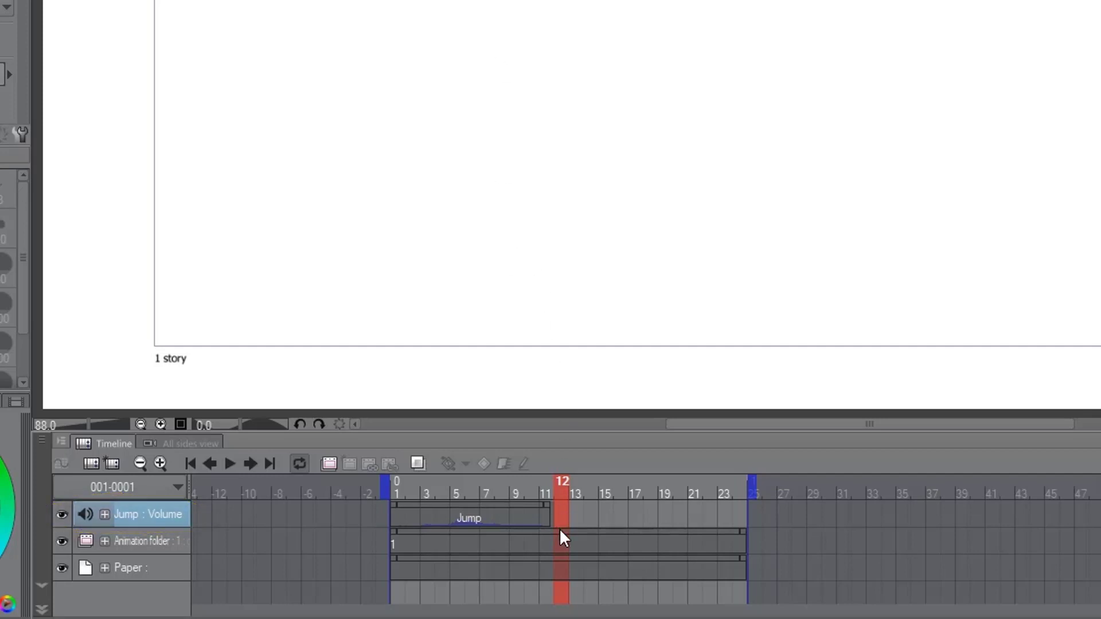
- Import the Landed audio file at frame 12 of the Jump audio track
mouse_move(562, 552)
left_mouse_down()
mouse_move(570, 584)
mouse_move(557, 551)
left_mouse_up()
right_click(559, 515)
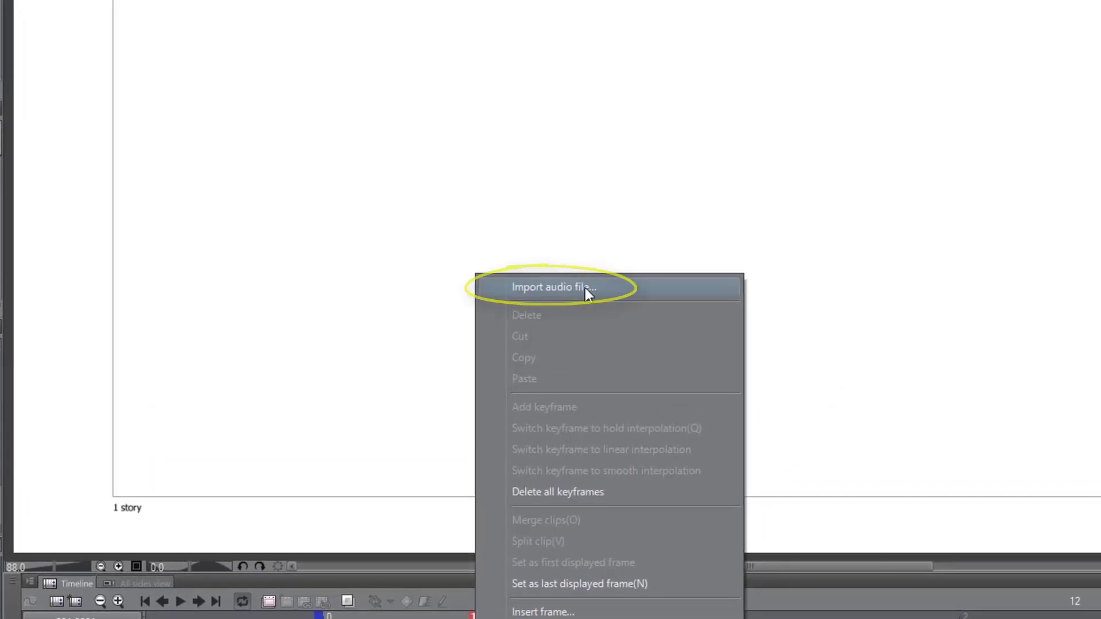
left_click(589, 290)
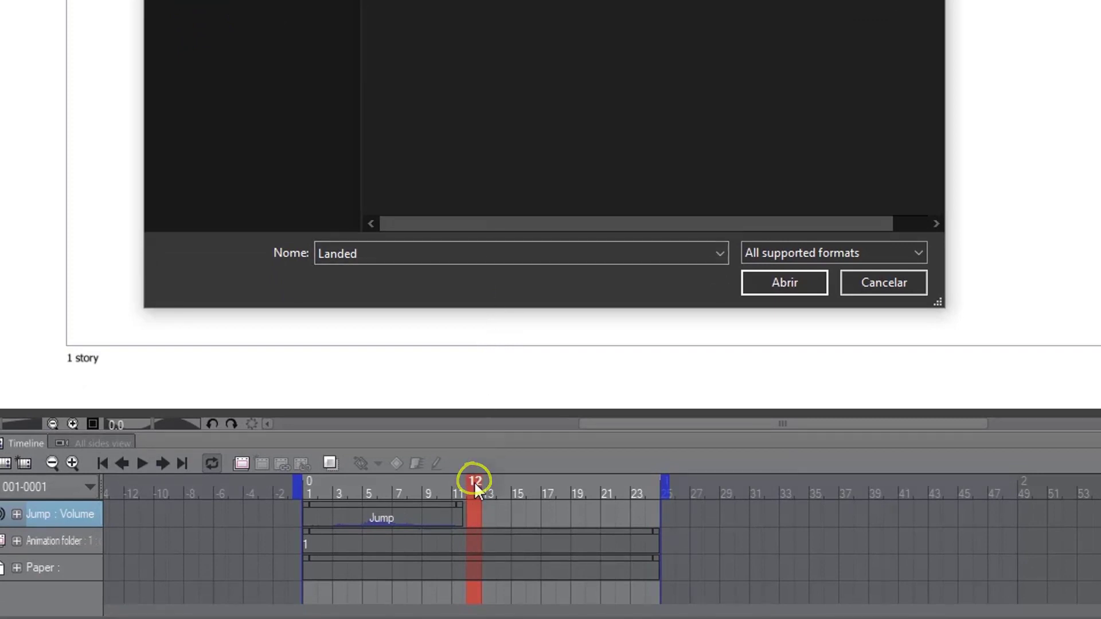
left_click(768, 287)
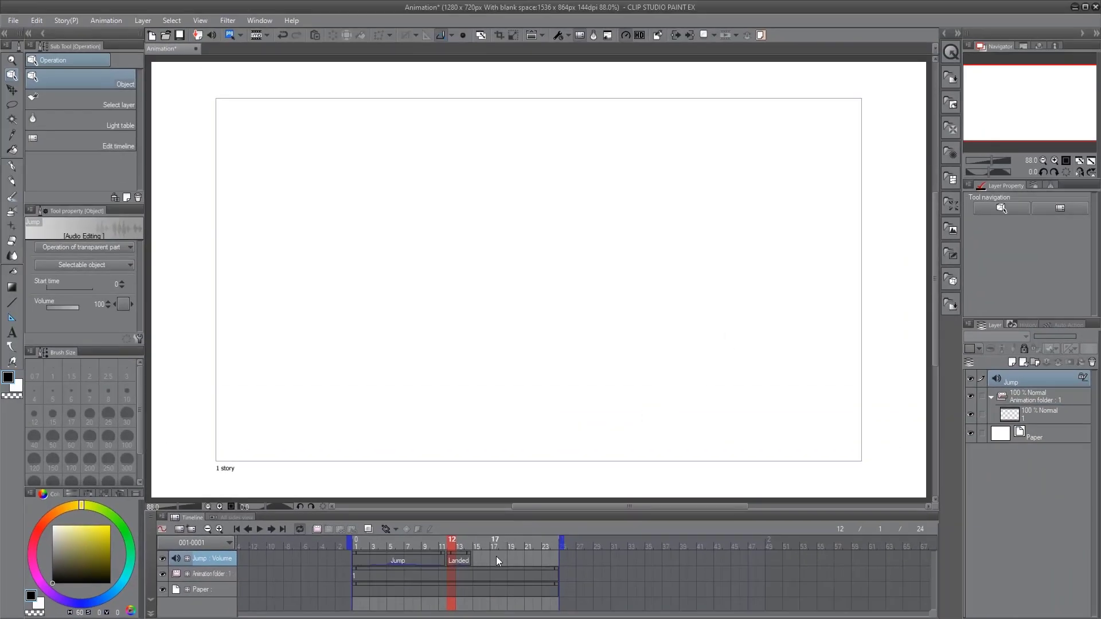
- Import the Landed audio file once more into the Jump audio track, at frame 17
left_click(496, 556)
right_click(495, 556)
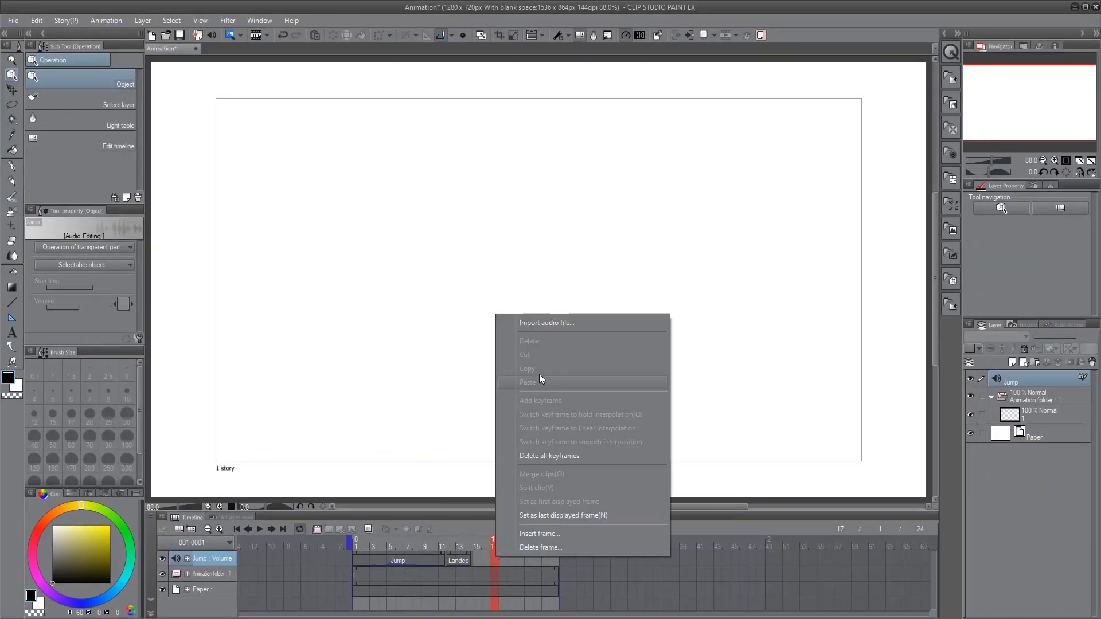
left_click(555, 322)
double_click(431, 191)
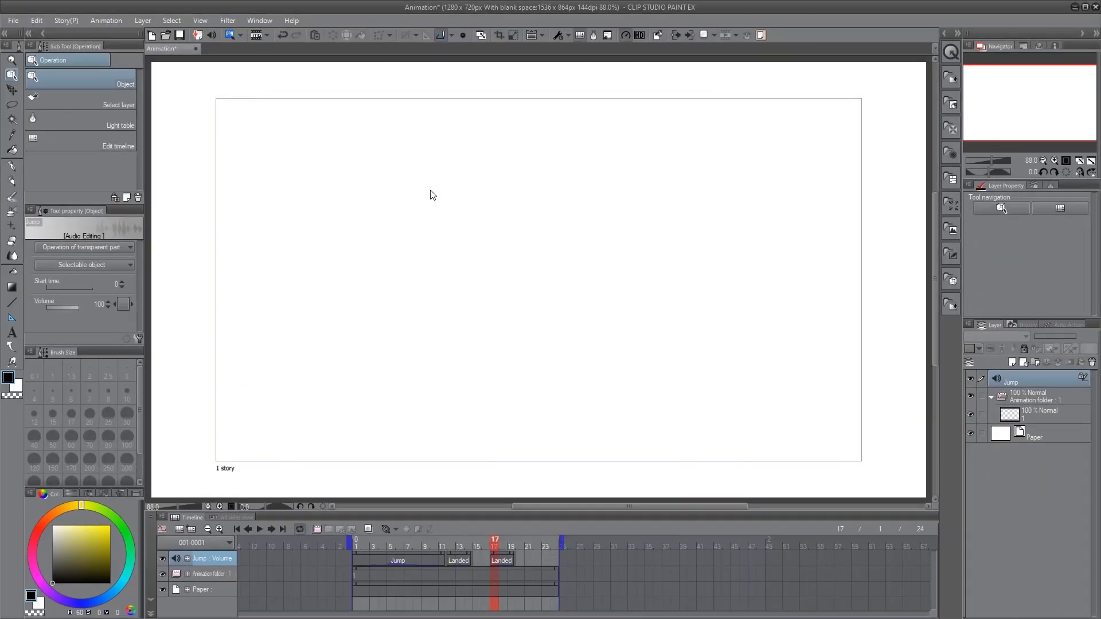
- Import the Jump and Landed audio files together at frame 21 of the Jump audio track
left_click(530, 559)
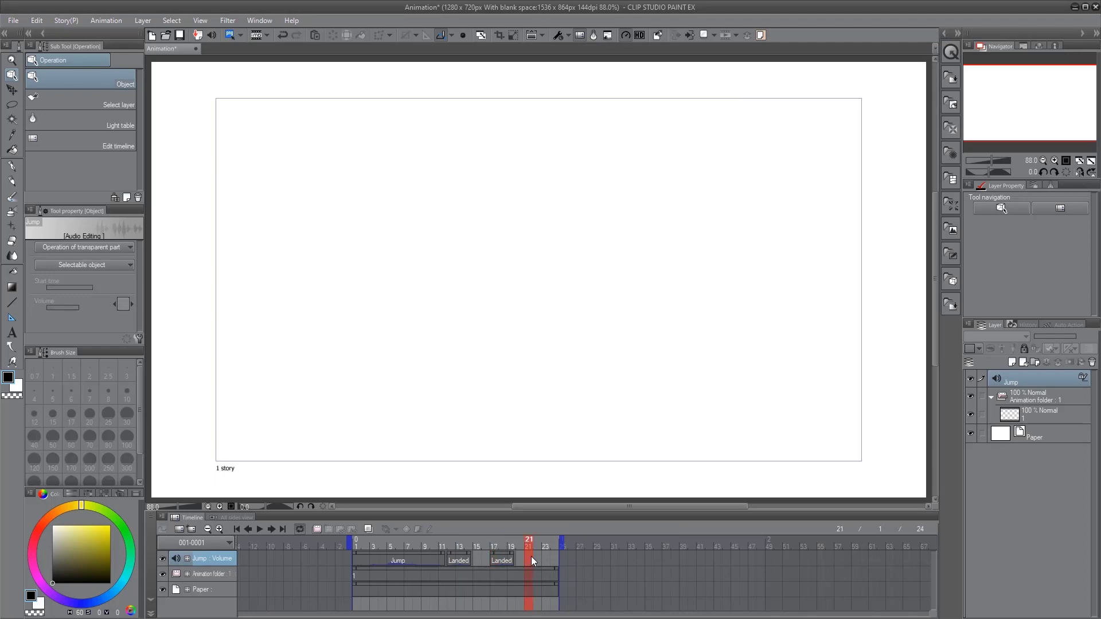
right_click(530, 556)
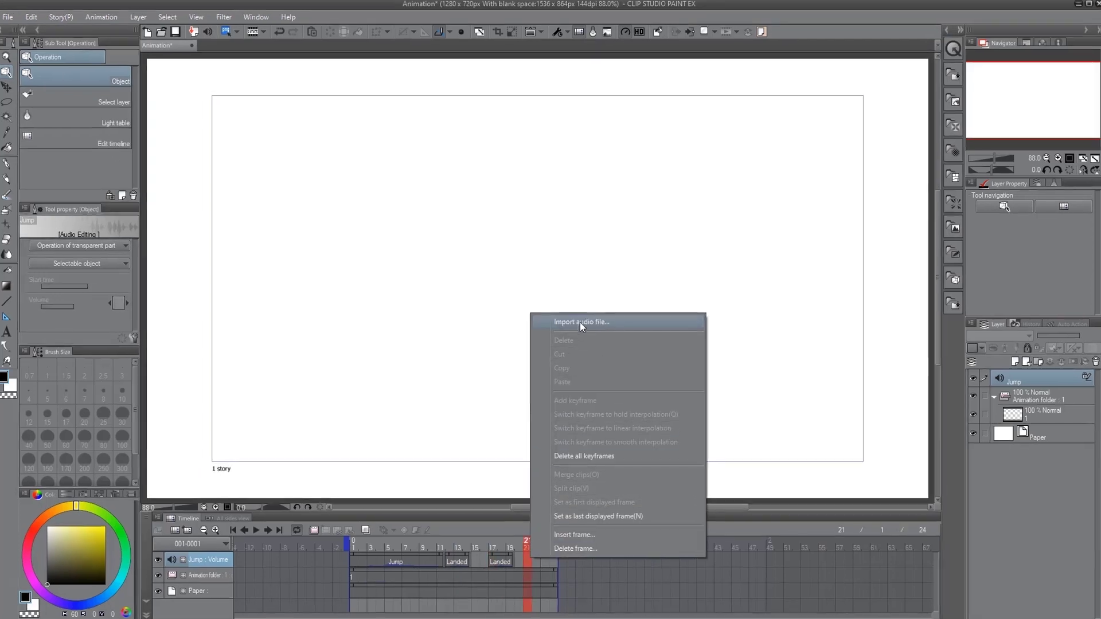
left_click(579, 322)
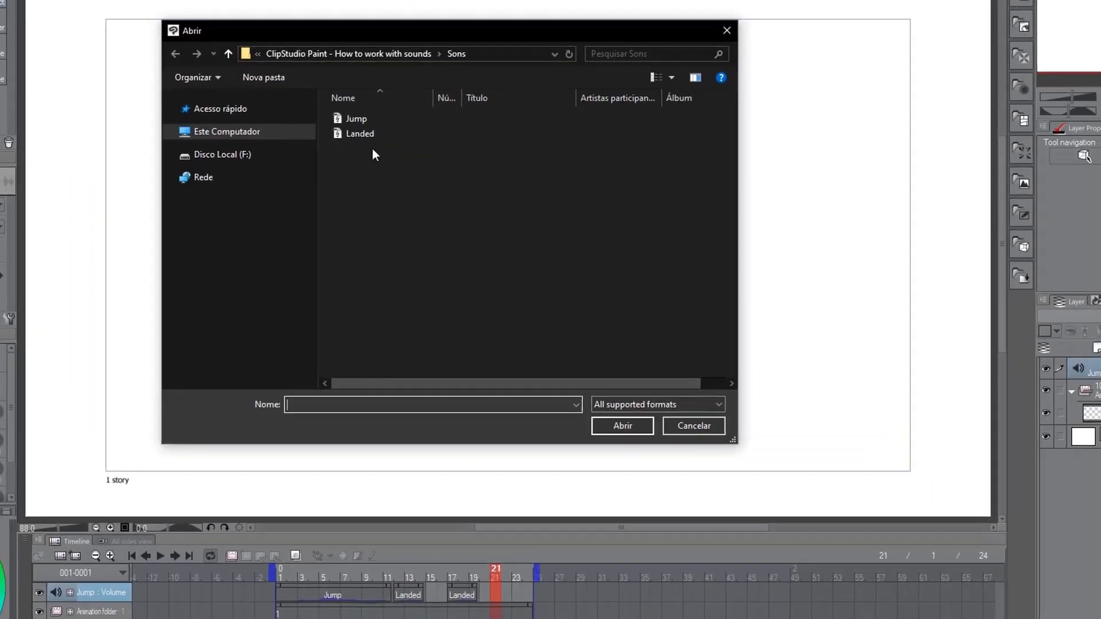
left_click_drag(410, 159, 349, 111)
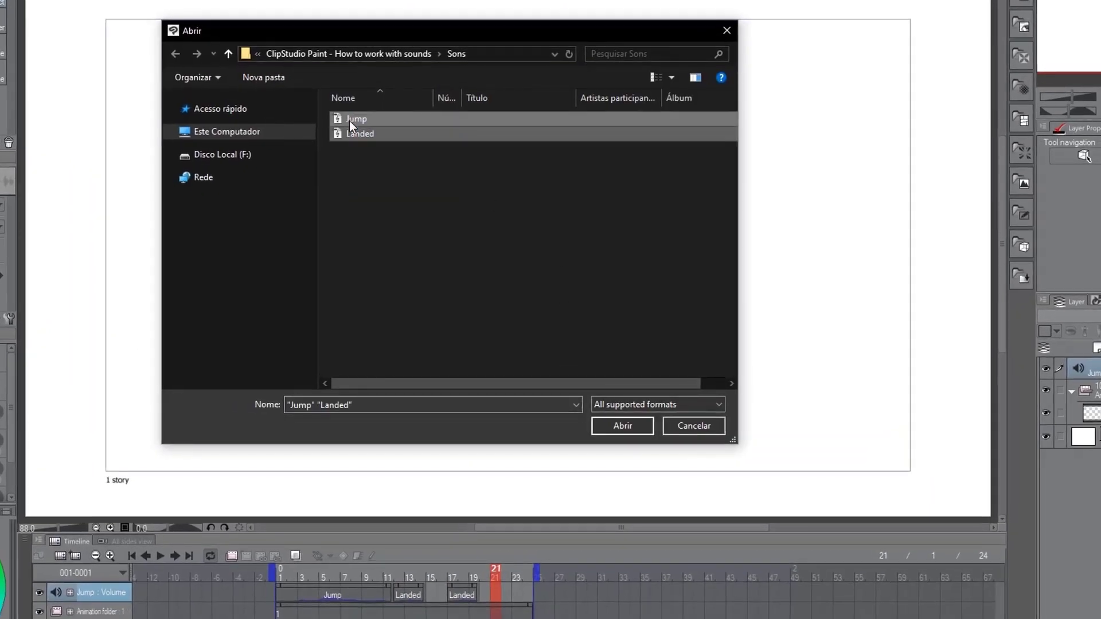
left_click(623, 427)
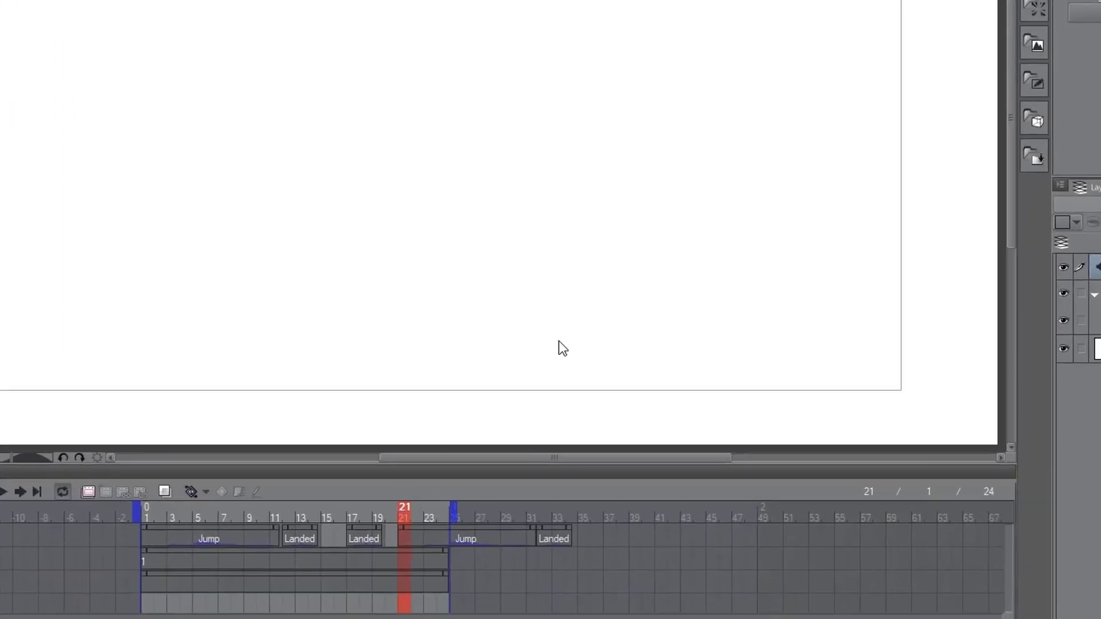
- Add the Jump file from the Sons folder window to the existing Jump audio track at frame 14
left_click_drag(441, 496, 584, 496)
left_click_drag(424, 505, 294, 493)
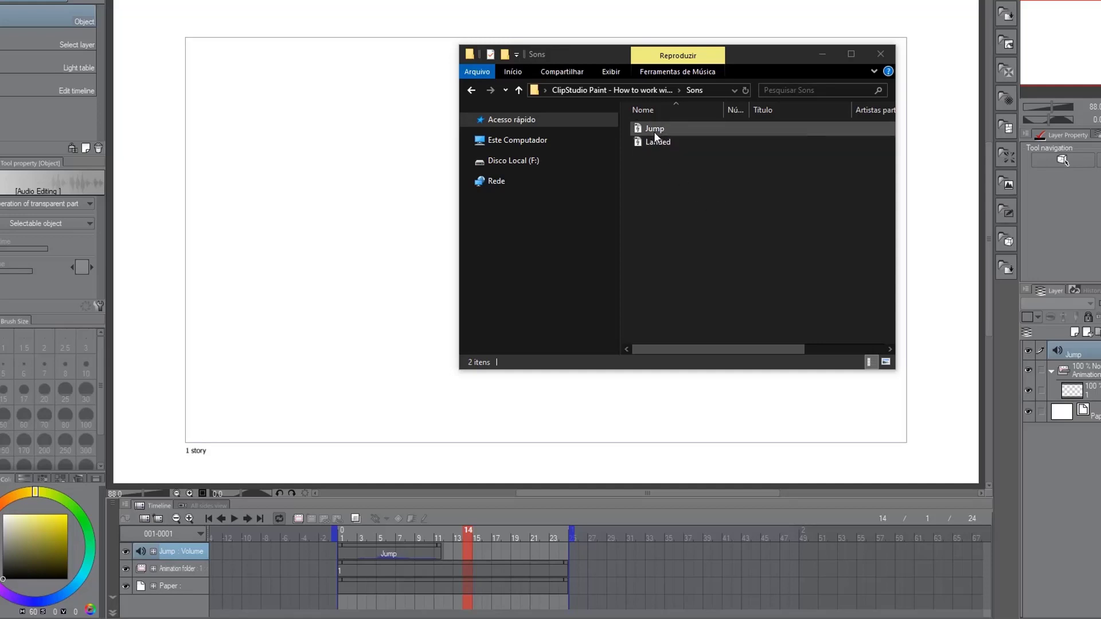
mouse_move(645, 129)
left_mouse_down()
mouse_move(387, 176)
mouse_move(396, 161)
mouse_move(385, 189)
mouse_move(498, 558)
mouse_move(478, 566)
mouse_move(476, 335)
mouse_move(441, 162)
left_mouse_up()
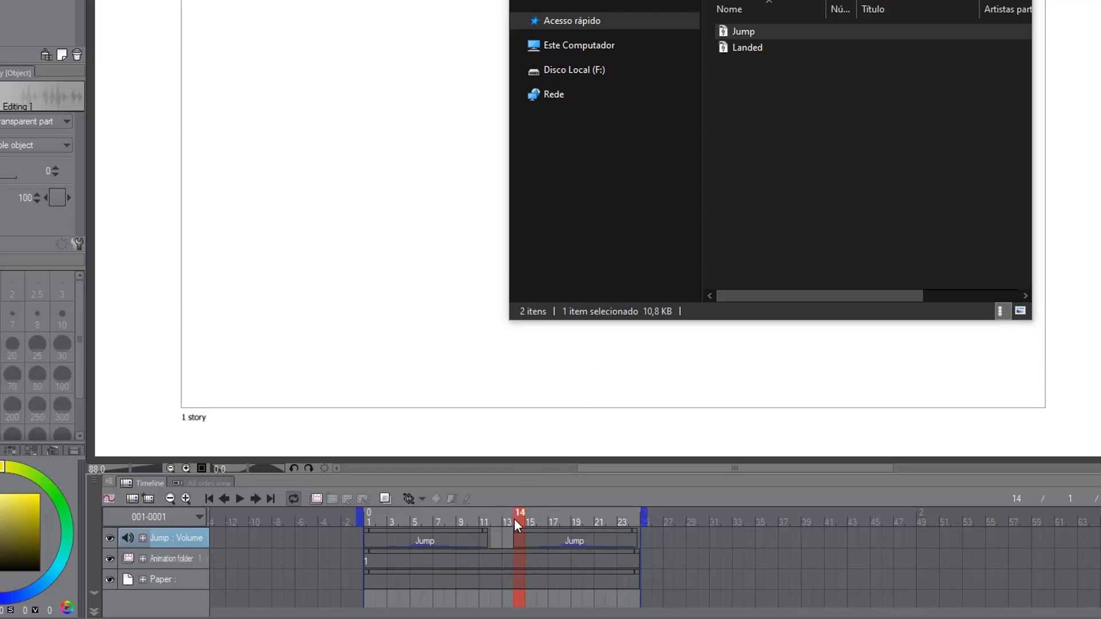
left_click_drag(515, 519, 579, 512)
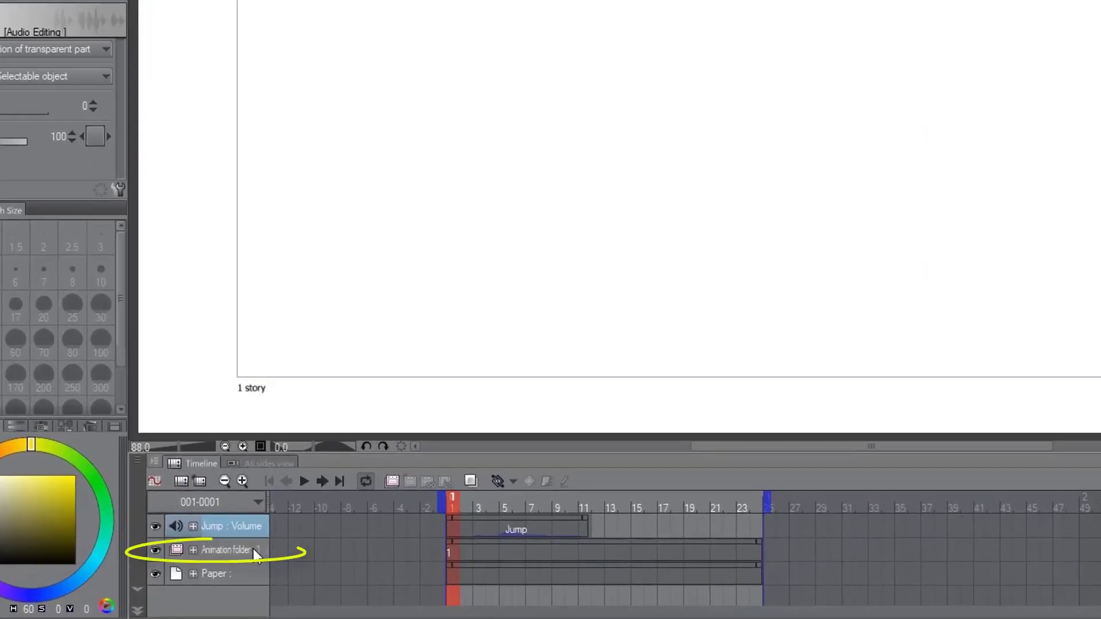
- Import the Landed audio file as a separate audio track directly above the animation folder track
left_click(254, 549)
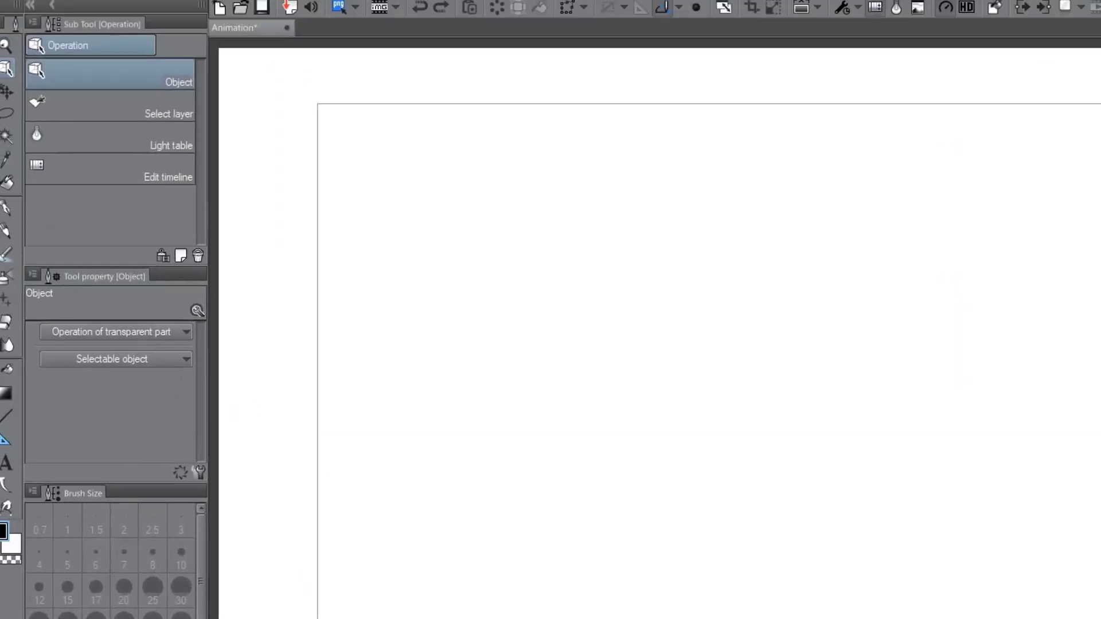
left_click(0, 0)
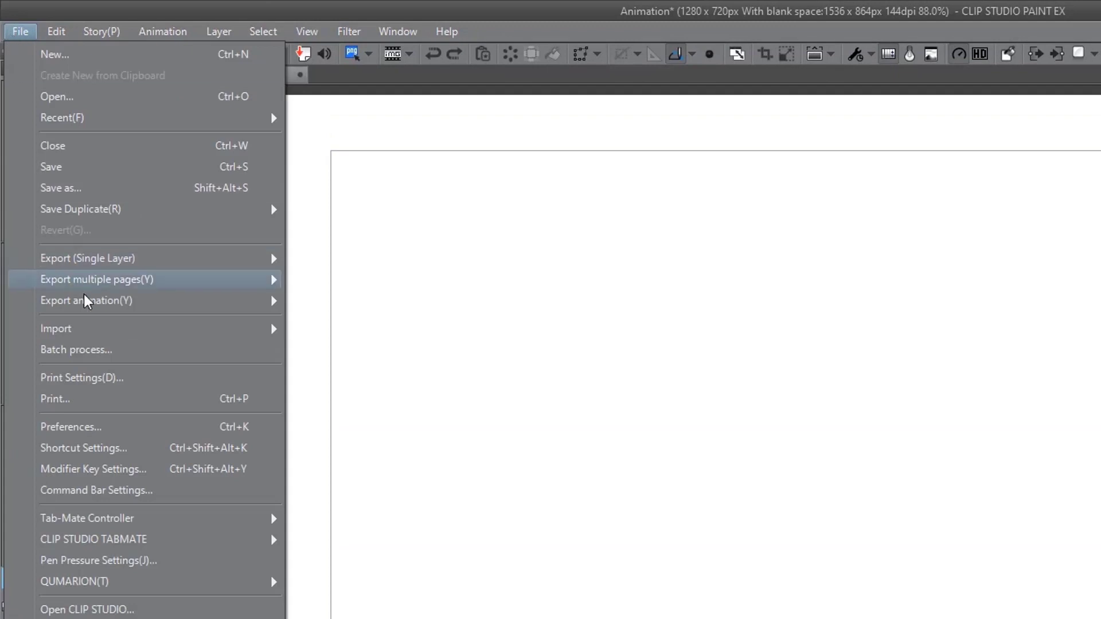
mouse_move(97, 333)
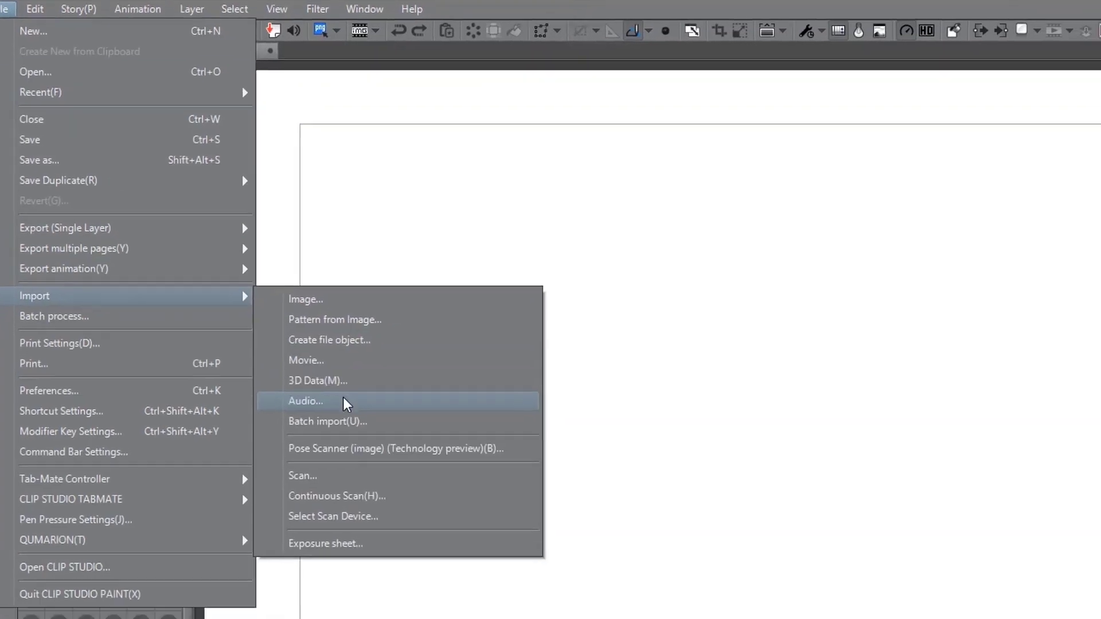
left_click(347, 404)
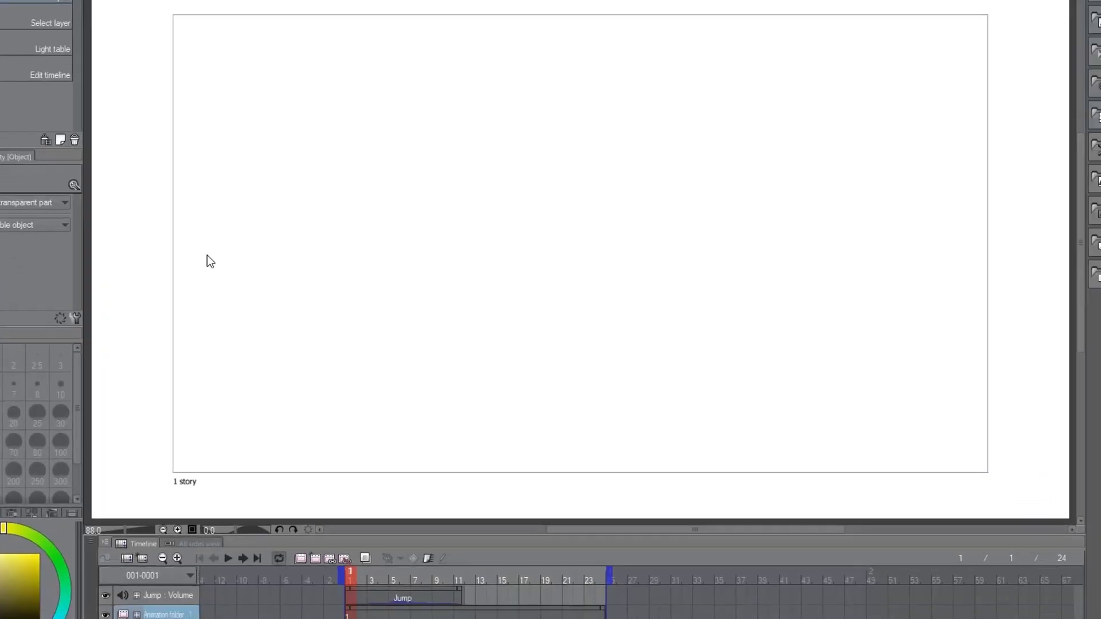
double_click(406, 119)
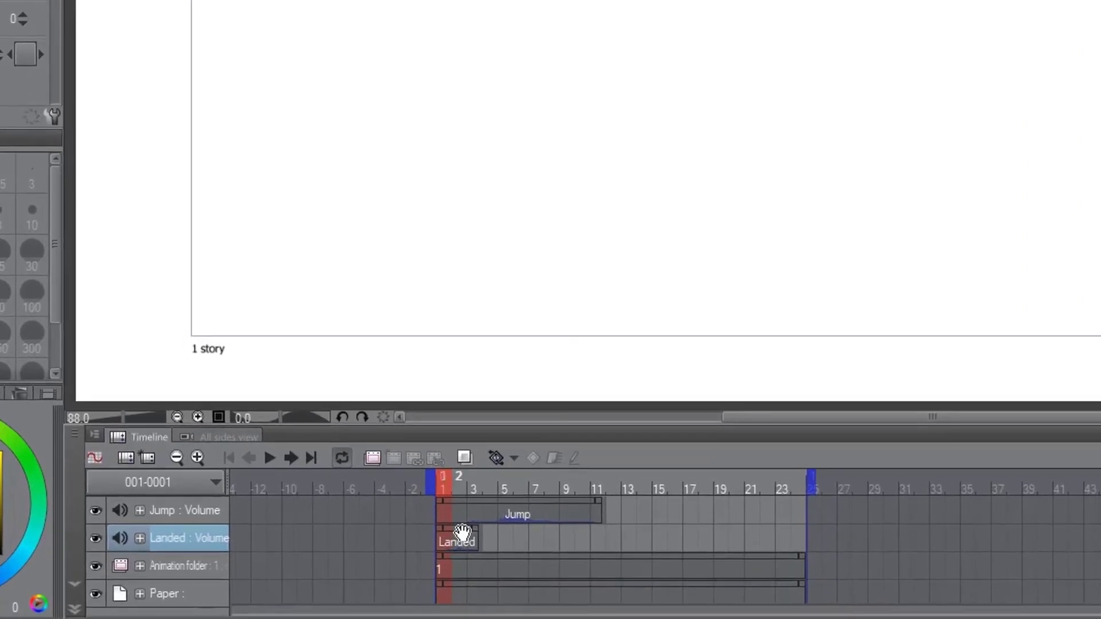
- Move the Landed clip on its own track to start at frame 15 and scrub the timeline across the sounds
left_click_drag(462, 532, 678, 544)
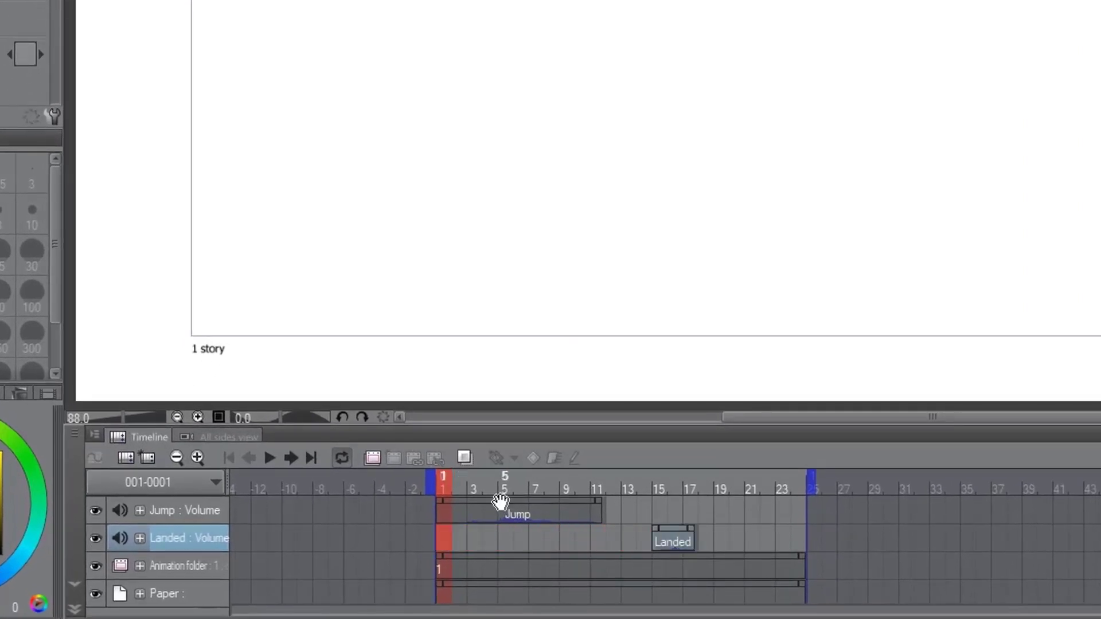
left_click_drag(512, 474, 690, 476)
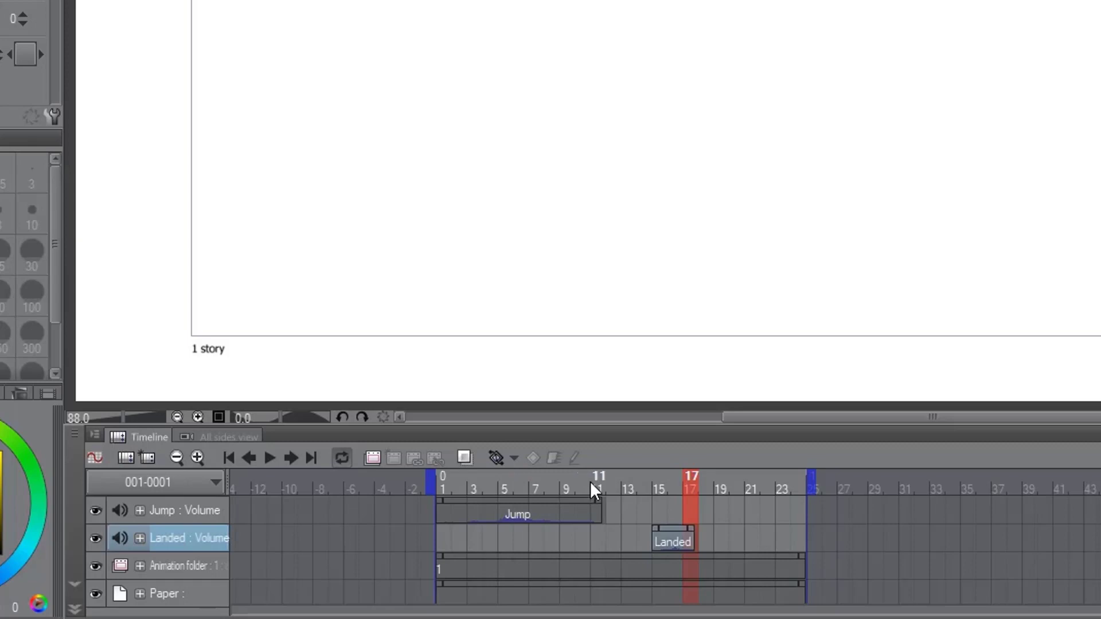
left_click_drag(589, 481, 664, 479)
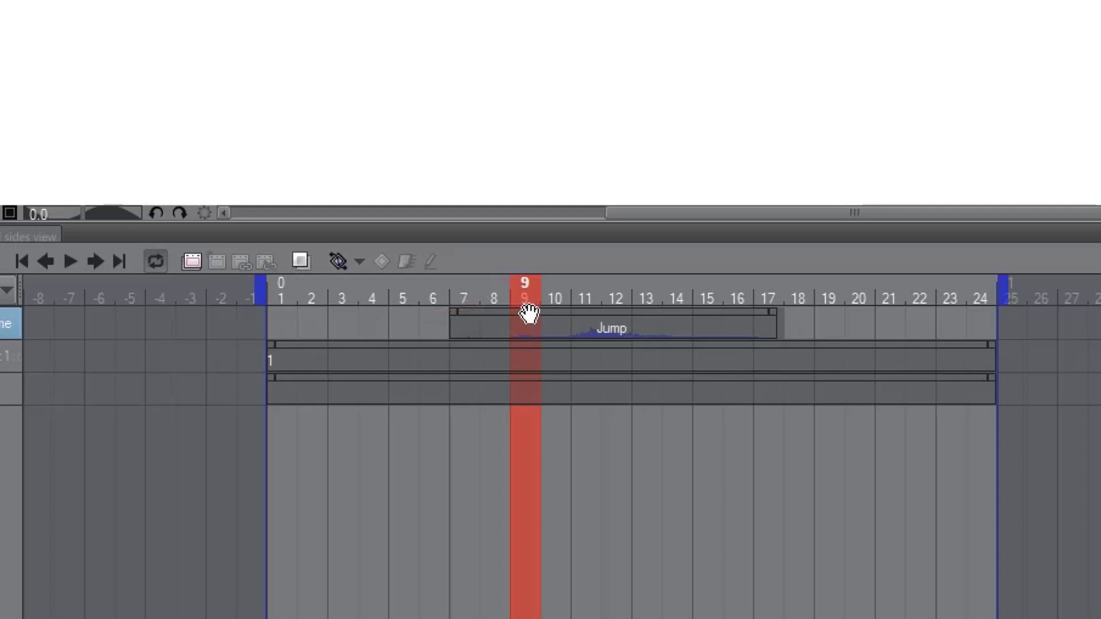
- Trim the beginning of the Jump clip so that it starts at frame 9
left_click(529, 313)
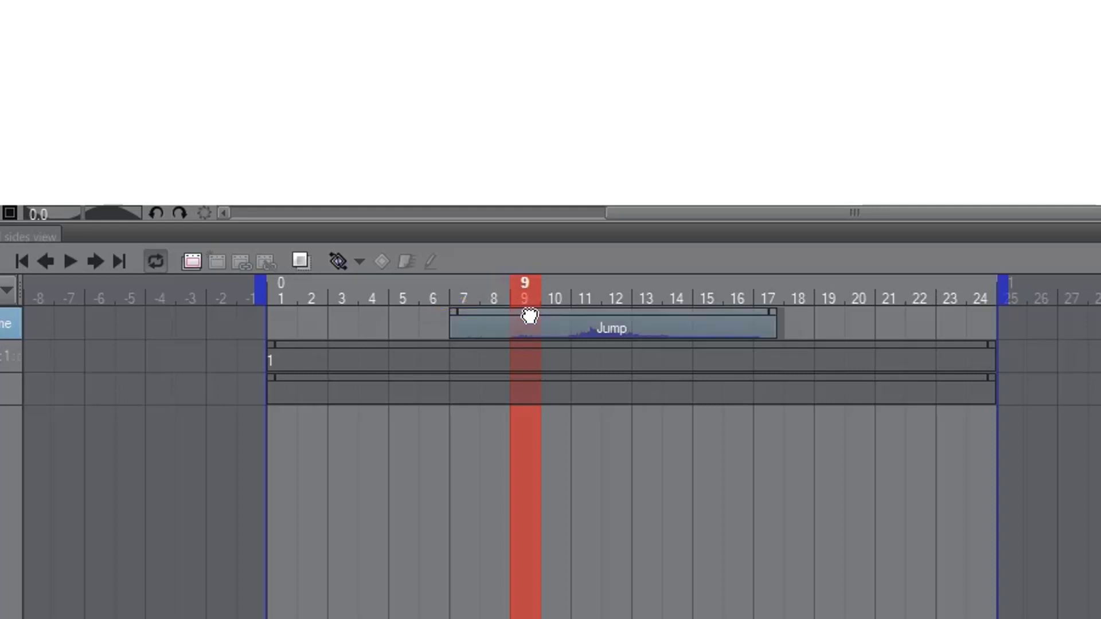
left_click_drag(529, 315, 453, 316)
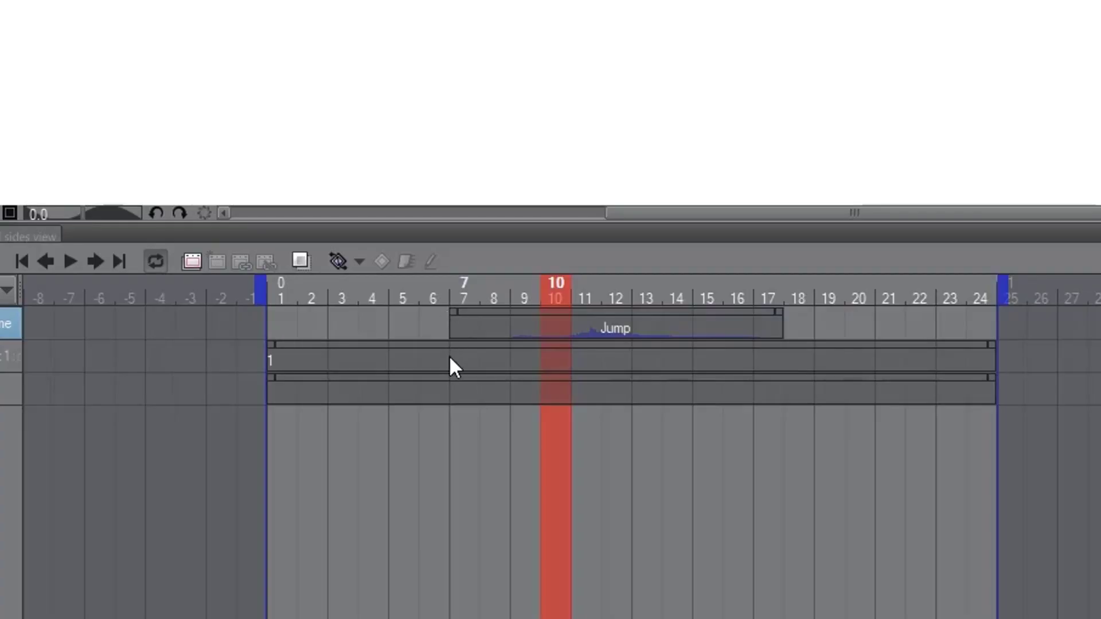
left_click(450, 309)
left_click_drag(449, 308, 512, 308)
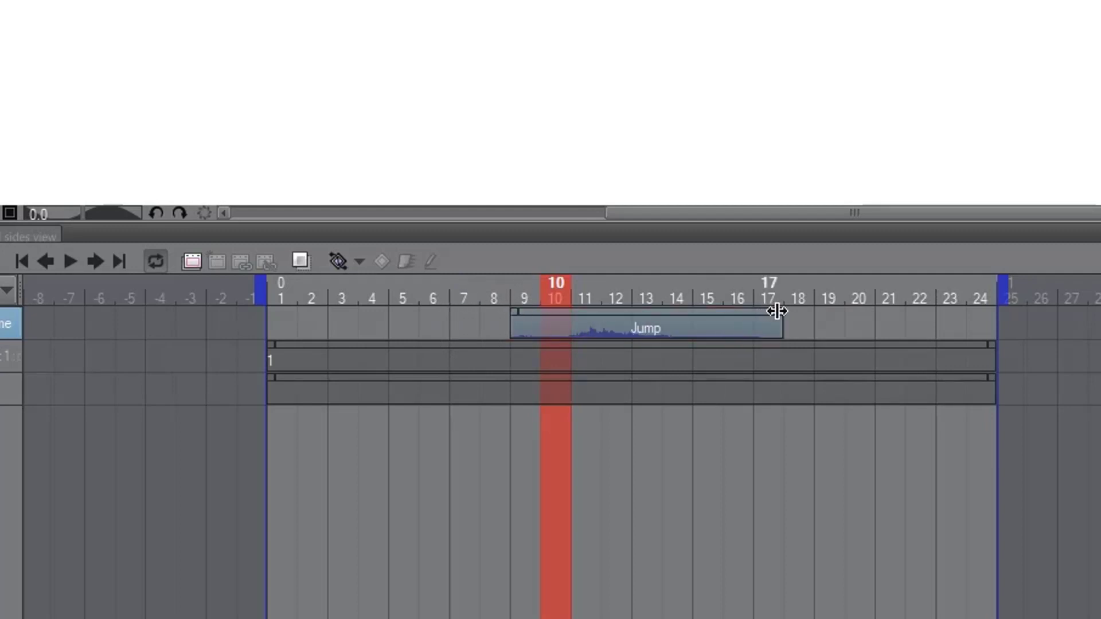
- Try to extend the Jump clip's end past frame 17, and extend its start back to frame 7
mouse_move(776, 312)
left_mouse_down()
mouse_move(727, 325)
mouse_move(717, 310)
mouse_move(810, 312)
left_mouse_up()
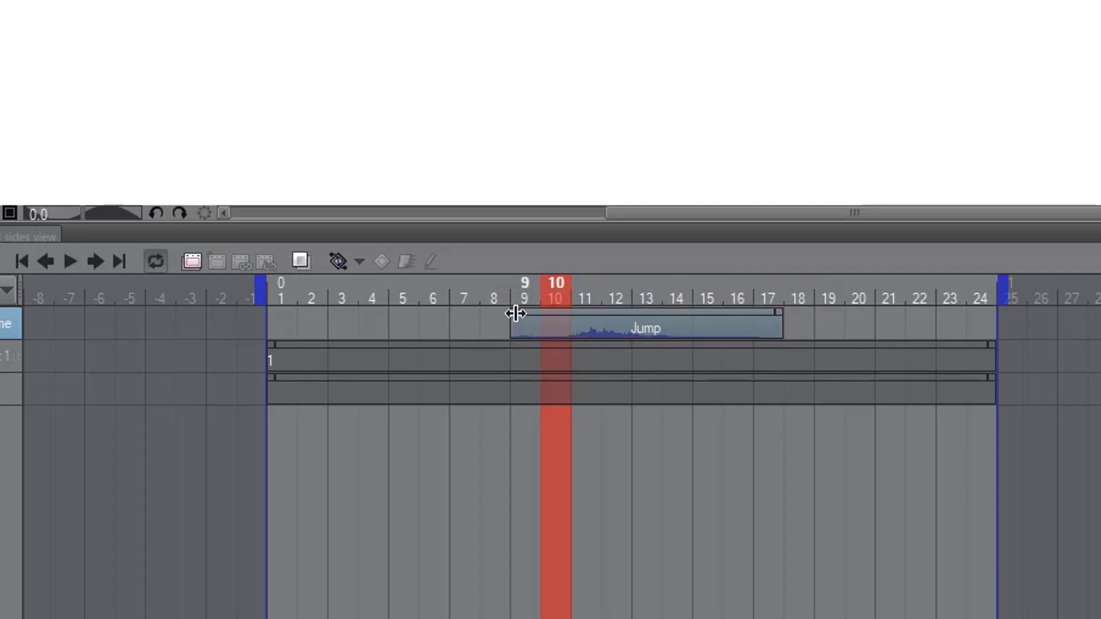
left_click_drag(518, 316, 405, 323)
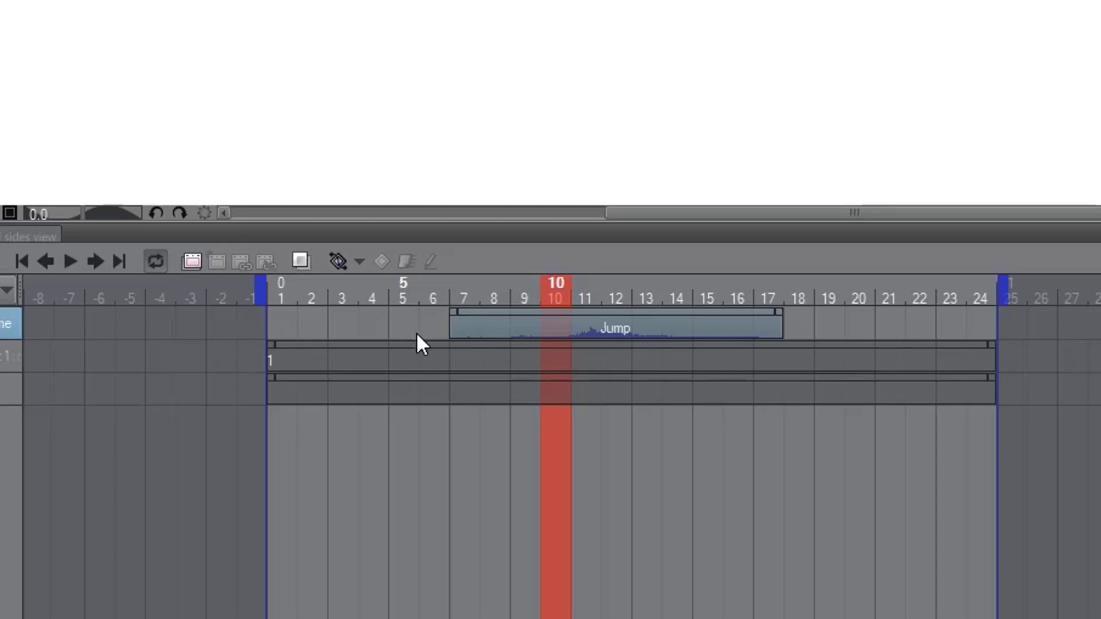
- Move the whole Jump clip earlier on its track so that it starts at frame 5
mouse_move(620, 314)
left_mouse_down()
mouse_move(484, 307)
mouse_move(545, 312)
left_mouse_up()
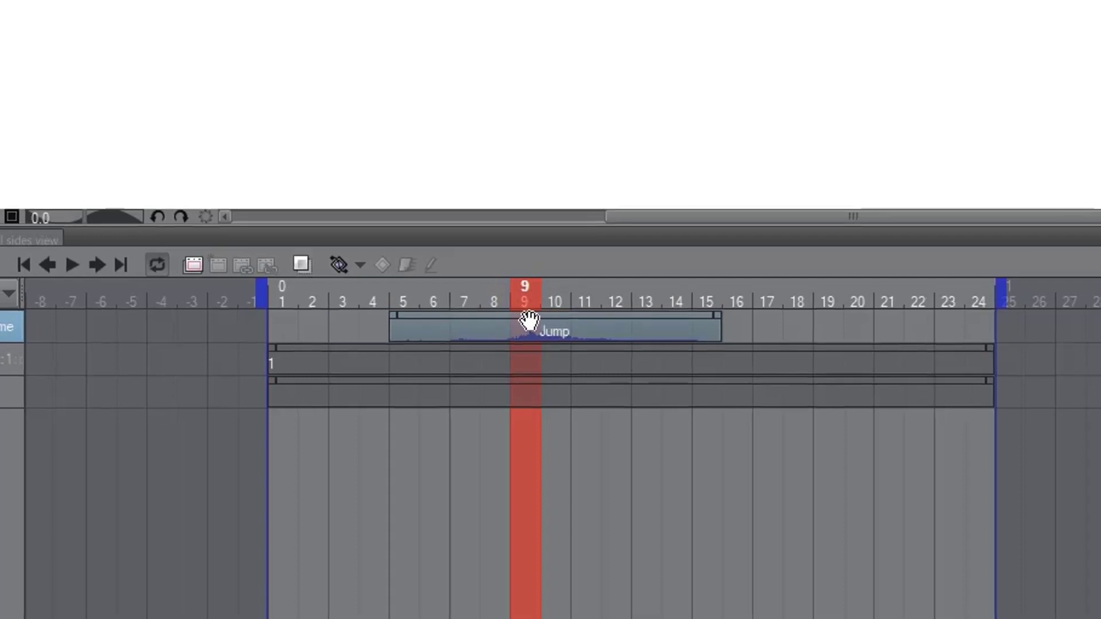
- Move the Jump clip earlier on its track so that it starts at frame 1
right_click(528, 319)
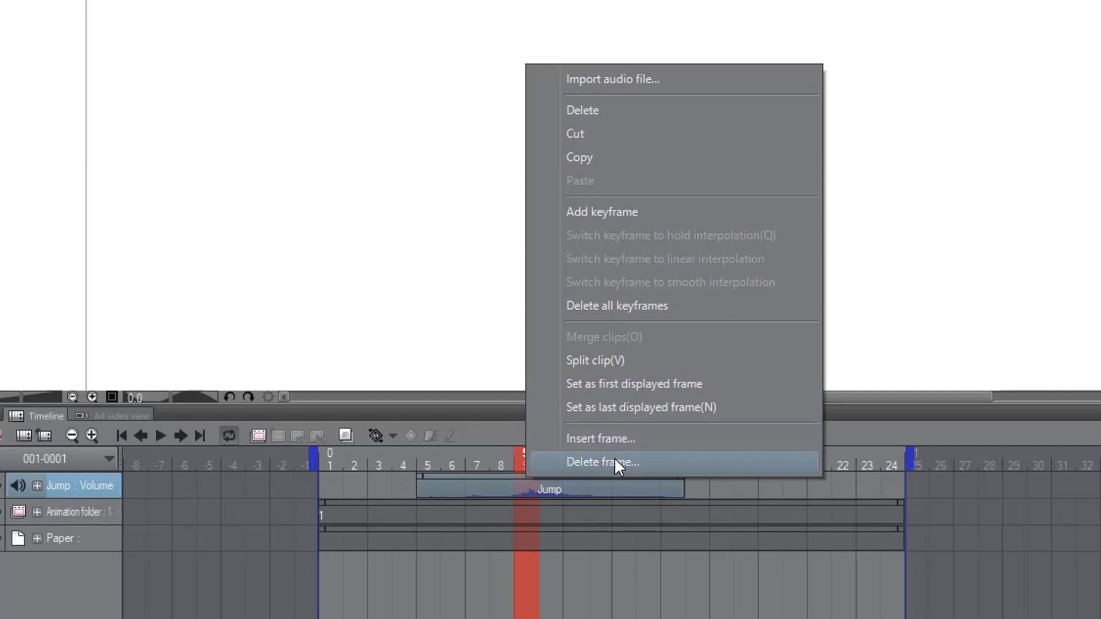
left_click(484, 486)
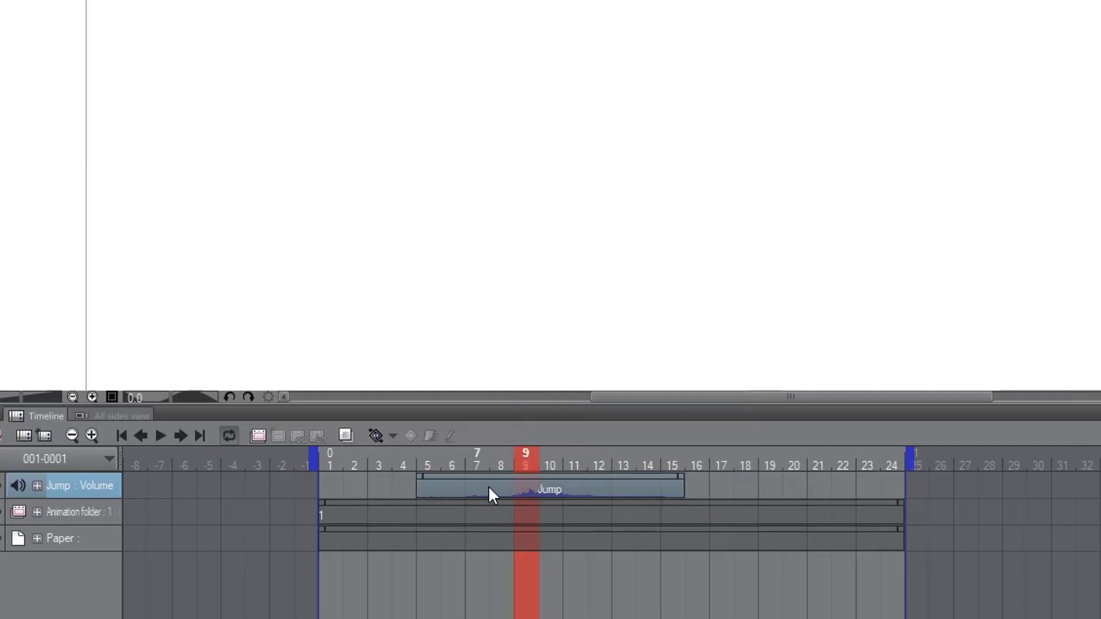
left_click_drag(487, 486, 369, 487)
left_click(378, 482)
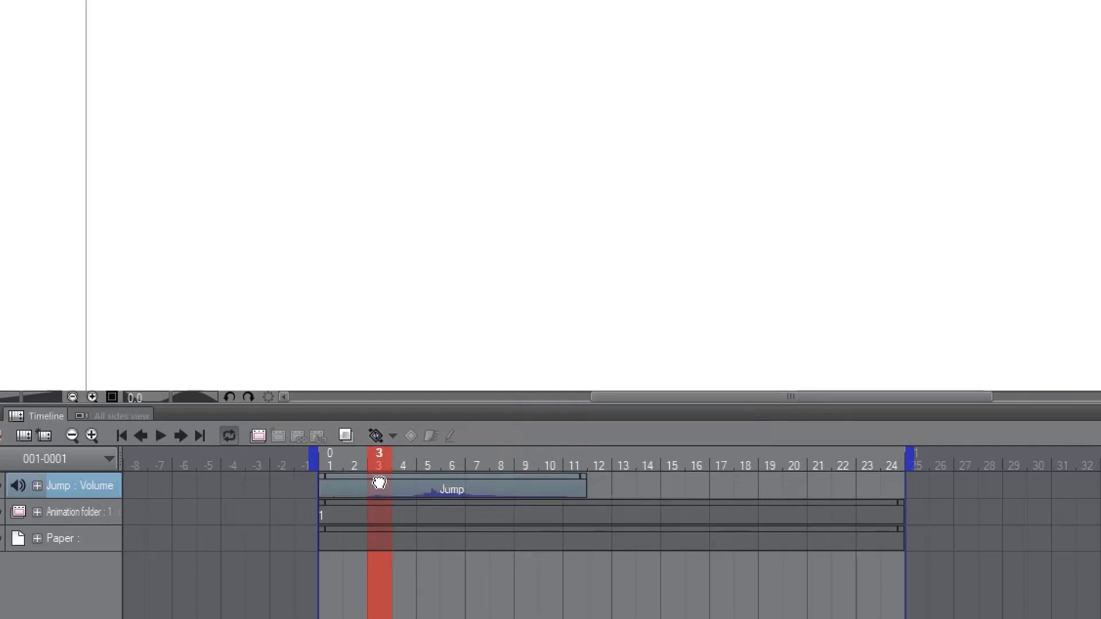
- Delete the Jump clip from its track and undo the deletion
right_click(380, 475)
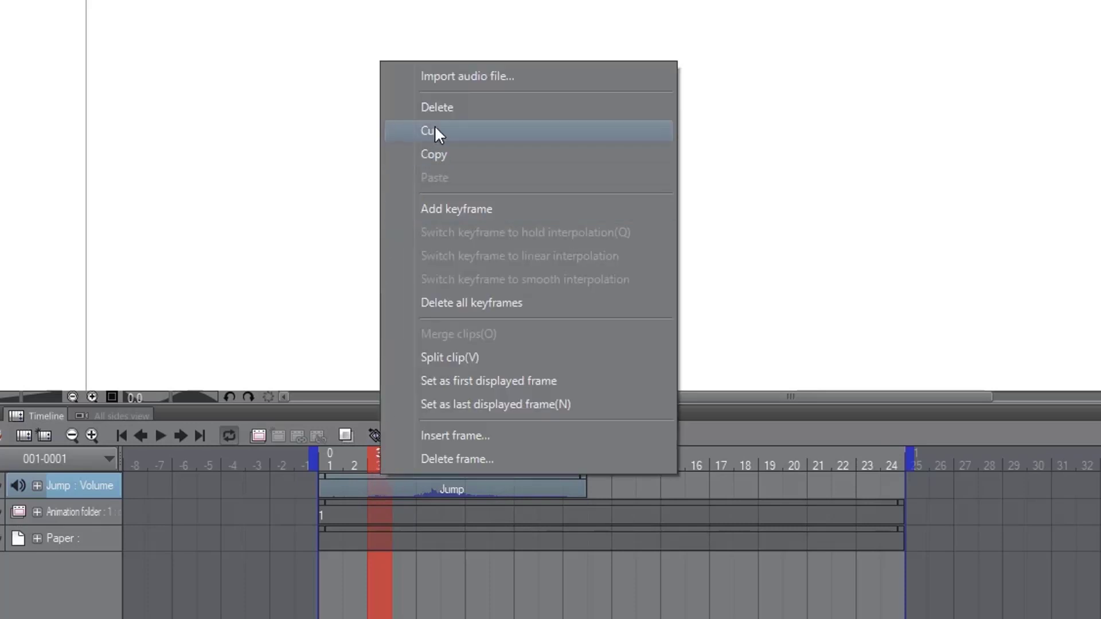
left_click(440, 102)
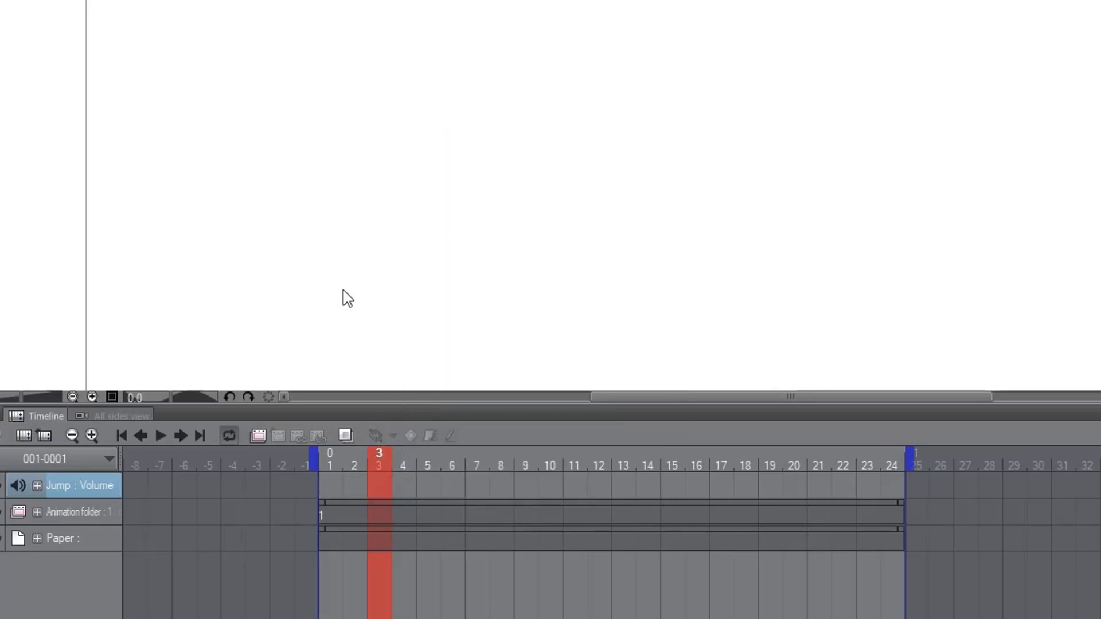
key("ctrl+z")
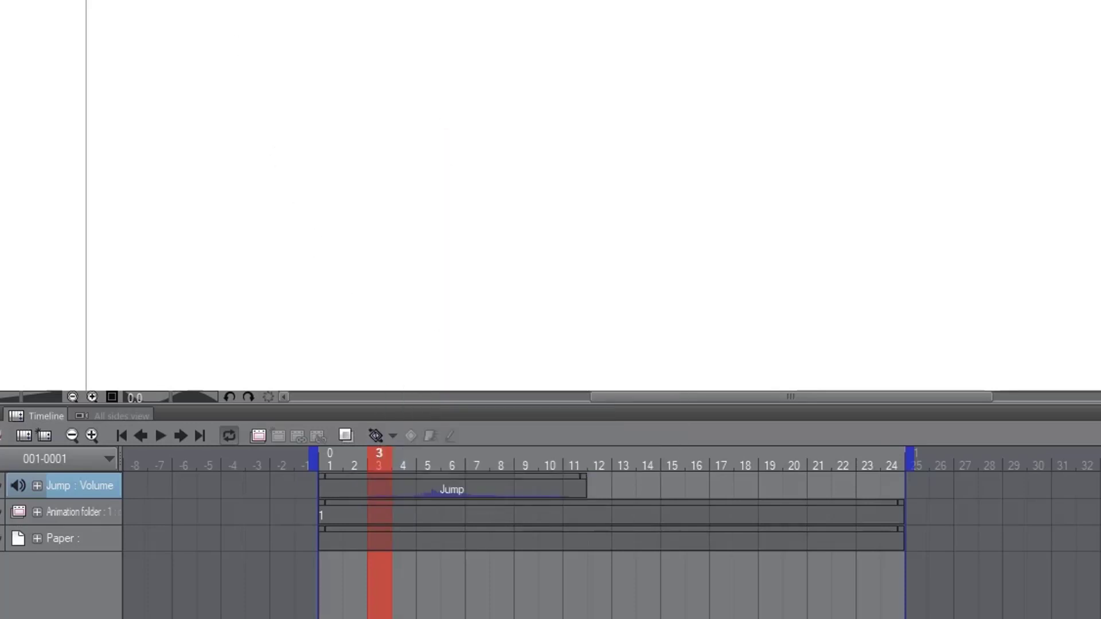
- Select the whole Jump clip, cut it, and paste it at frame 13 on the same track
right_click(384, 490)
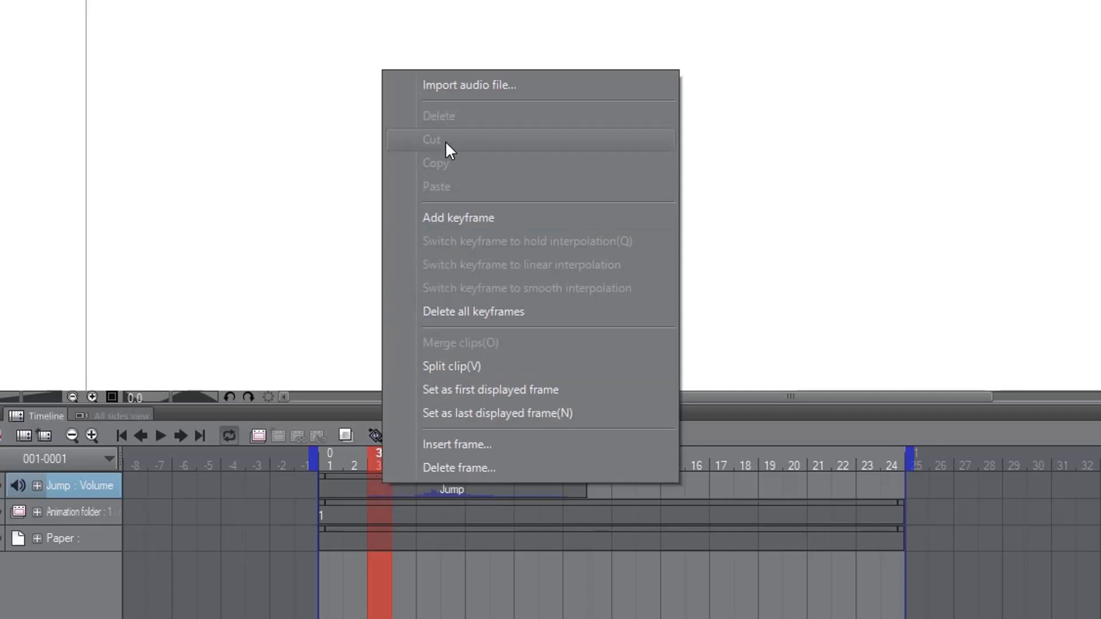
left_click(377, 481)
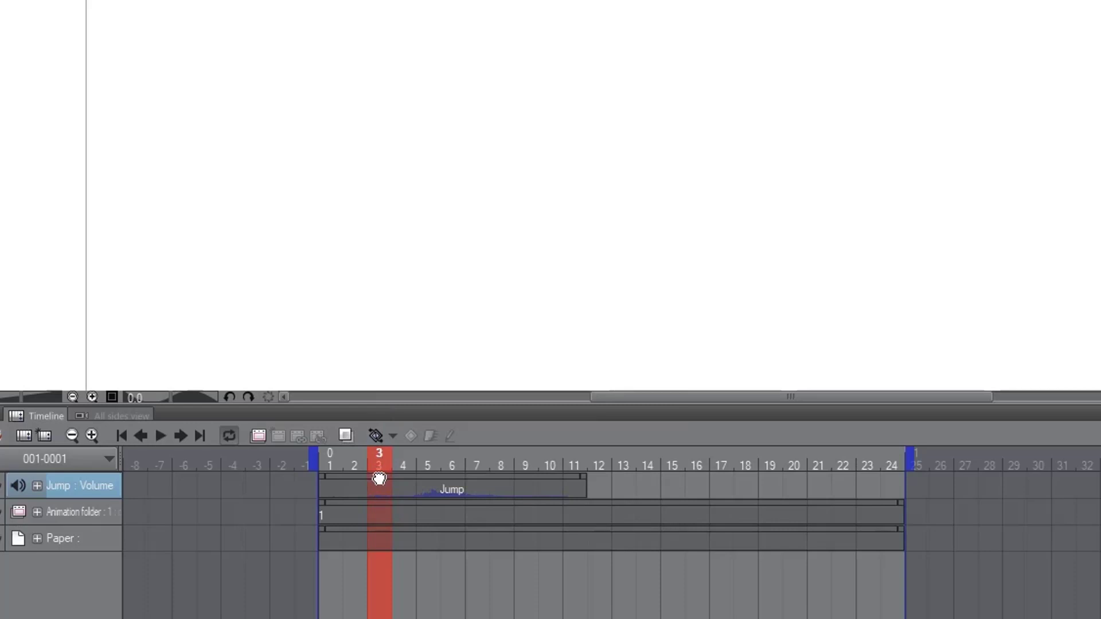
left_click(378, 477)
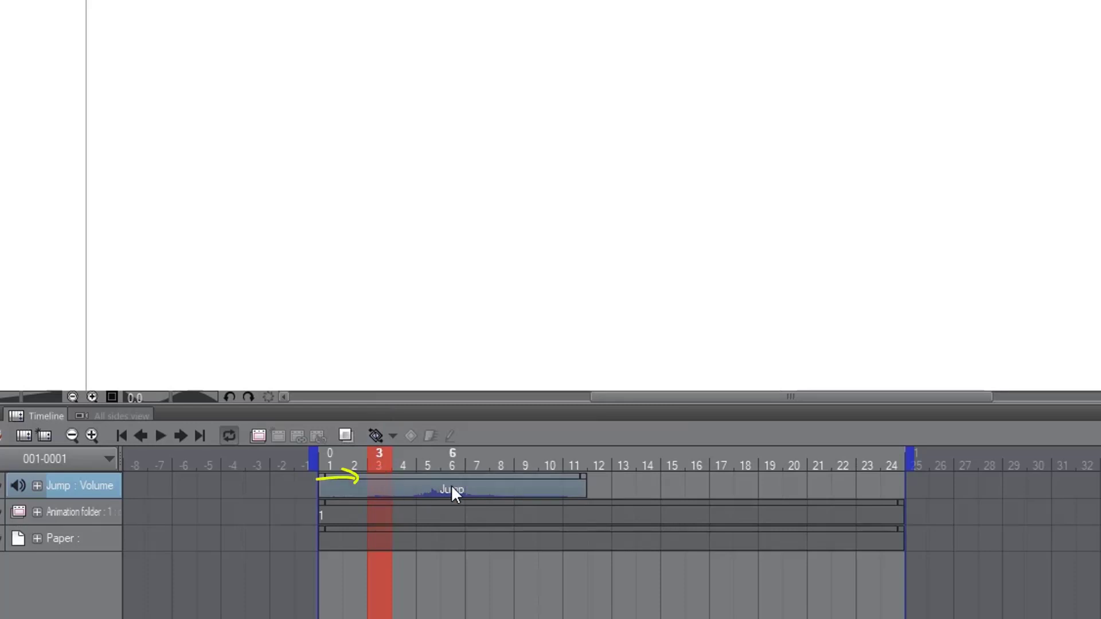
right_click(379, 476)
left_click(438, 128)
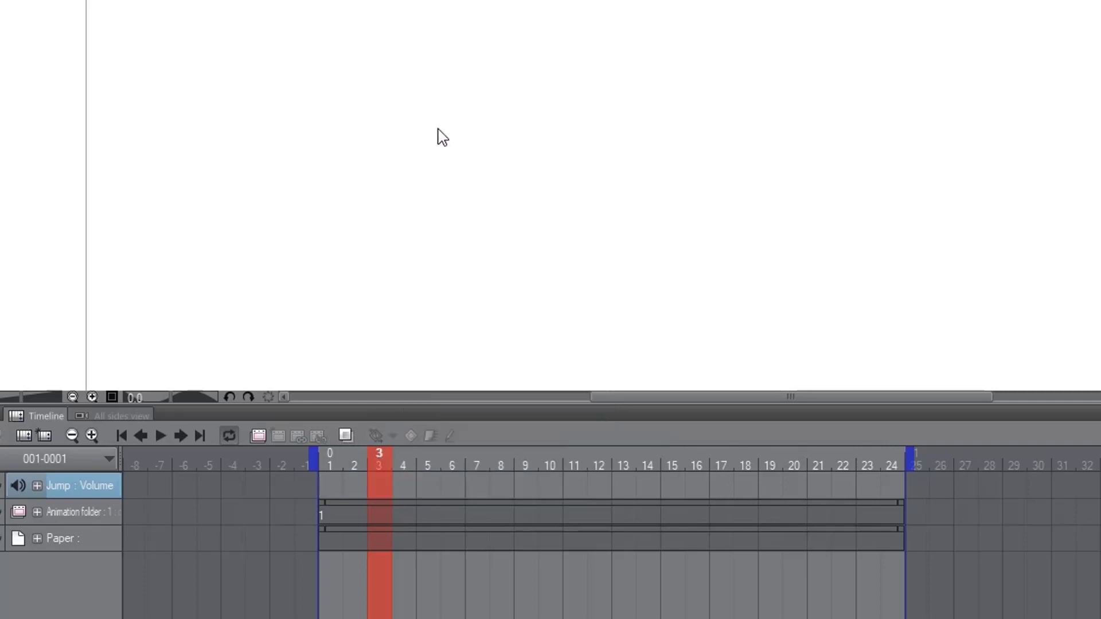
right_click(628, 491)
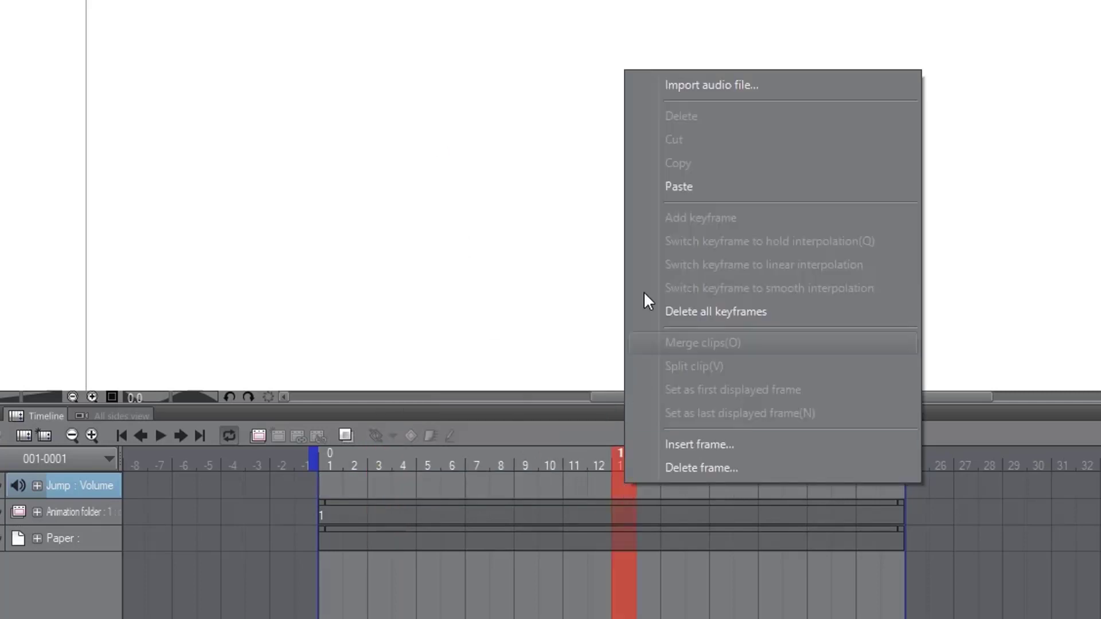
left_click(685, 187)
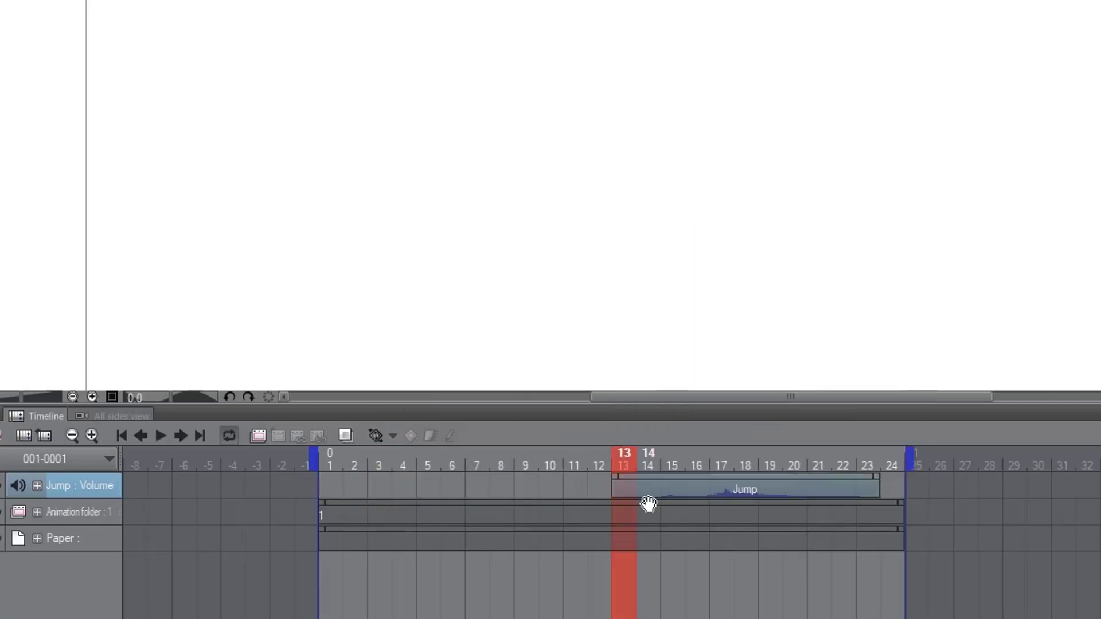
- Move the Jump clip so that it starts at frame 4, and copy the whole clip
left_click_drag(667, 479, 418, 487)
left_click(401, 484)
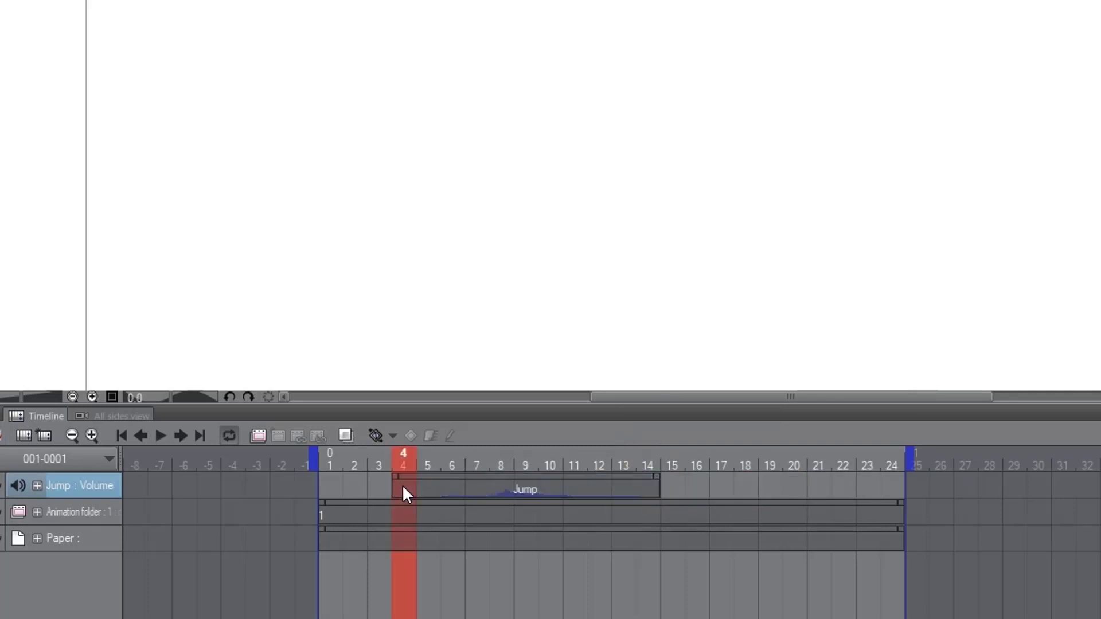
right_click(401, 483)
left_click(402, 491)
left_click(431, 470)
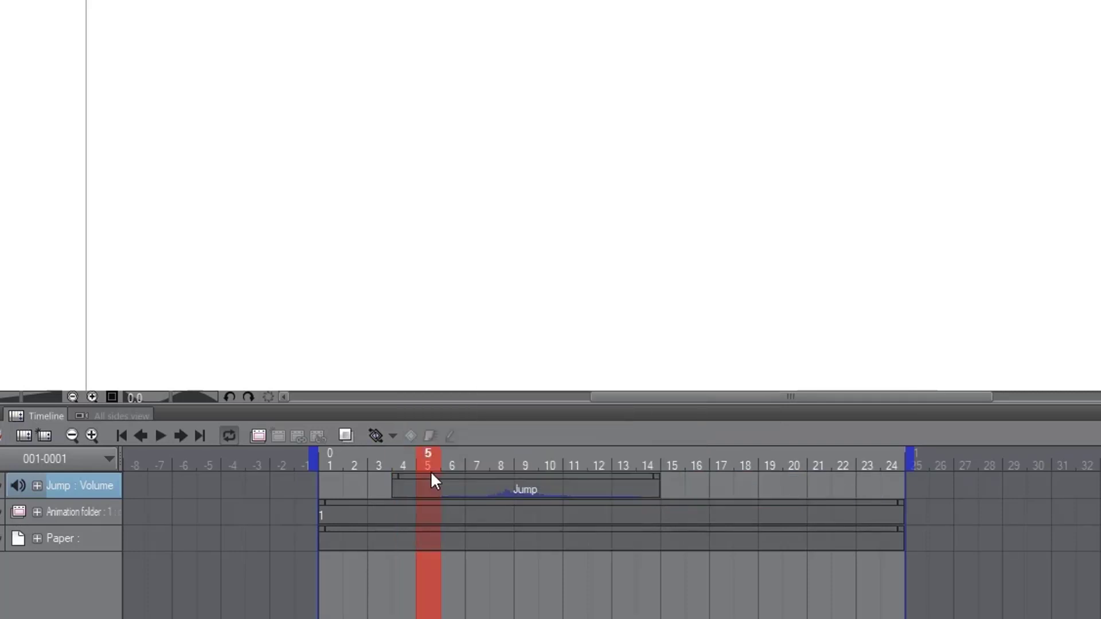
left_click(430, 476)
right_click(431, 476)
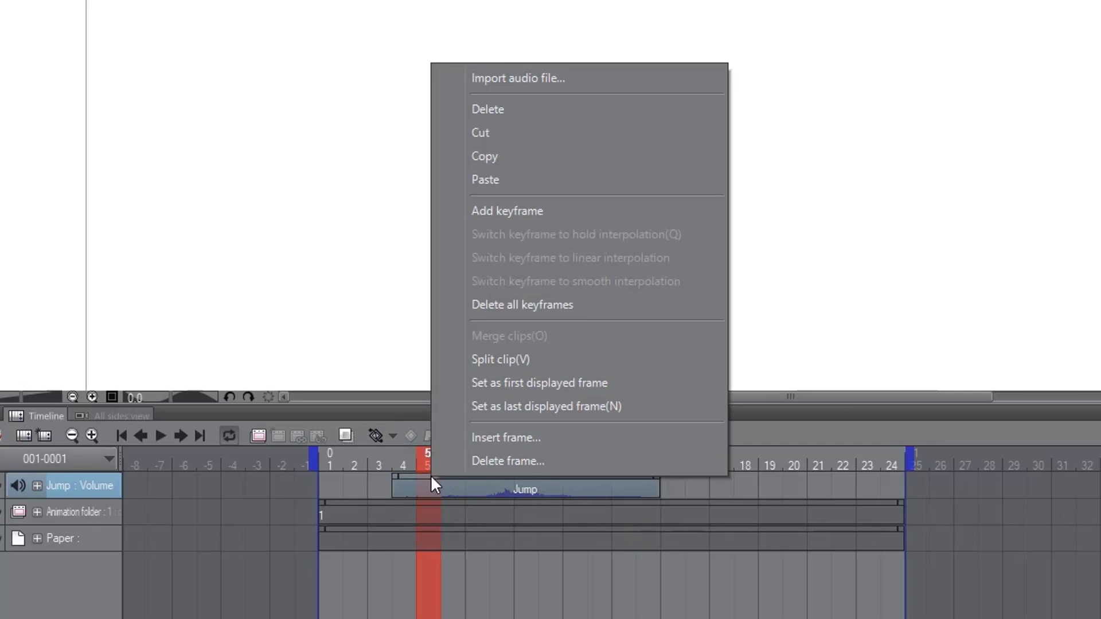
left_click(491, 160)
- Paste the copied Jump clip at frame 16 on the same track and scrub back to frame 5
left_click(672, 488)
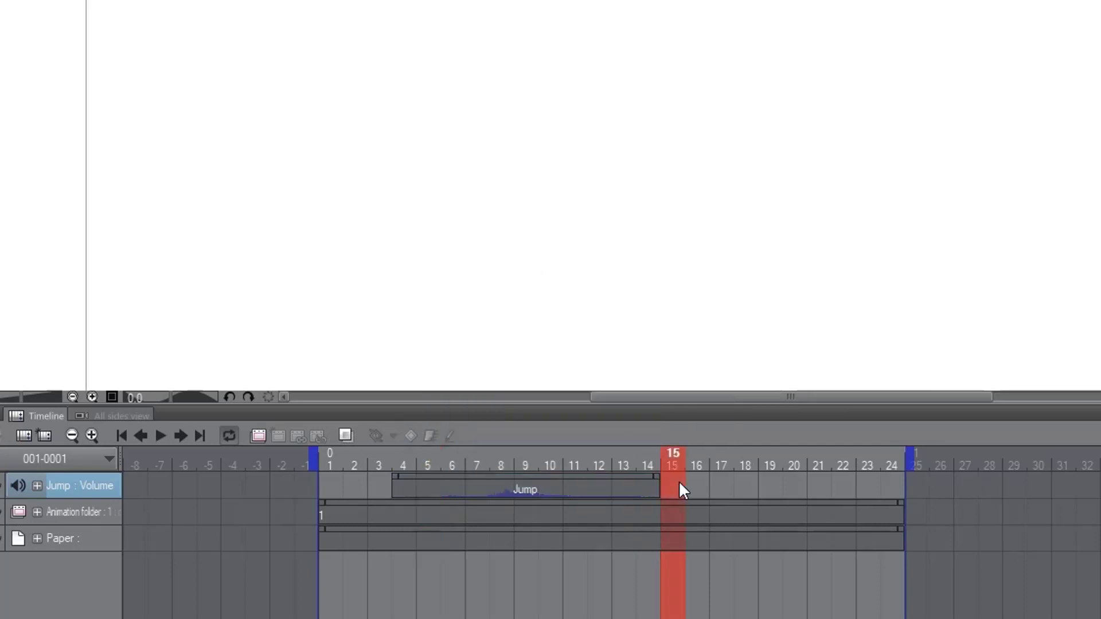
left_click(699, 491)
right_click(700, 492)
left_click(745, 188)
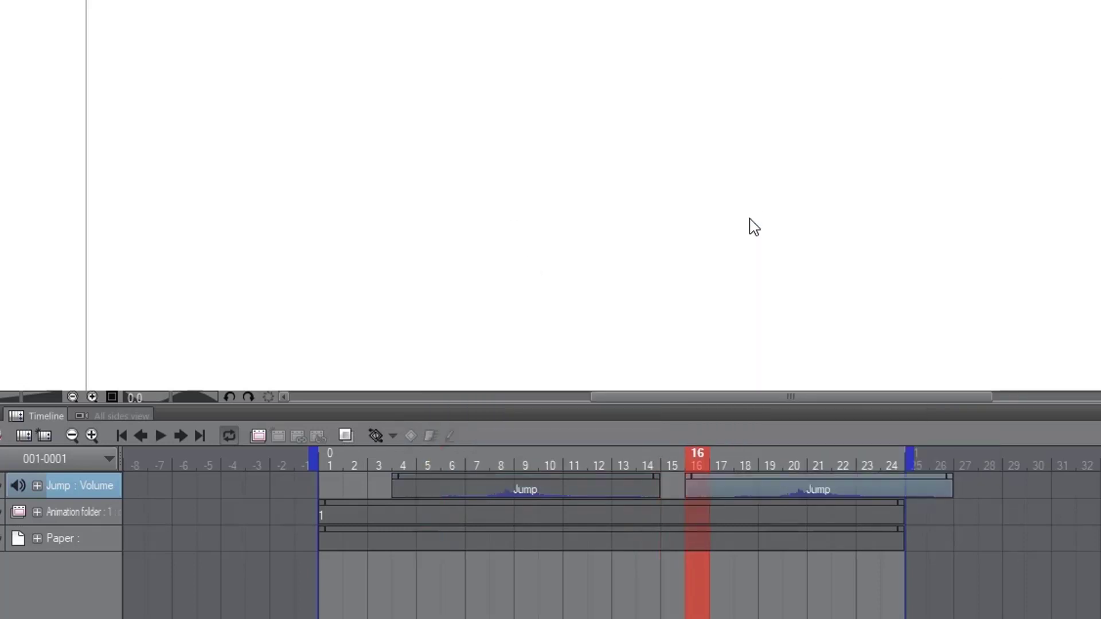
left_click_drag(697, 457, 425, 456)
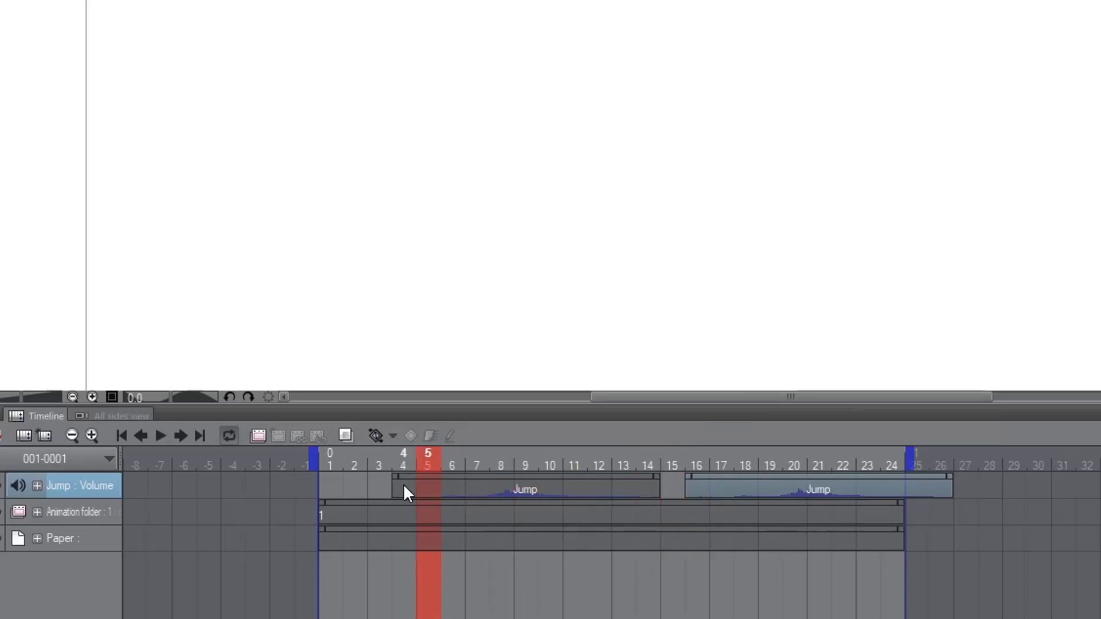
- Undo the paste and the last clip move, and move the Jump clip to start at frame 3
key("ctrl+z")
key("ctrl+z")
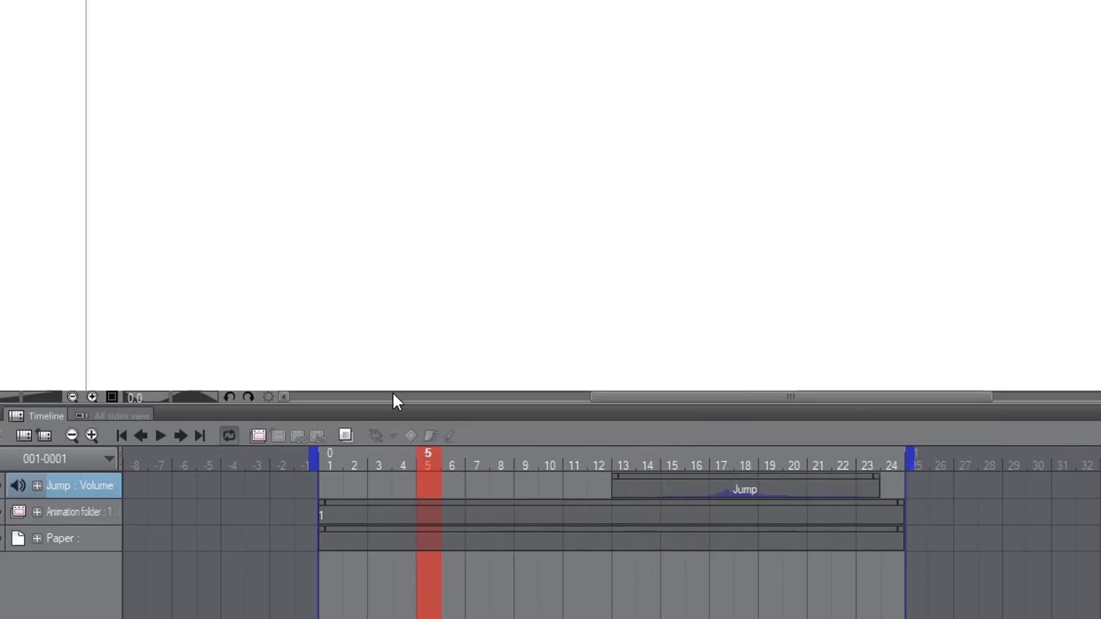
left_click_drag(654, 480, 414, 481)
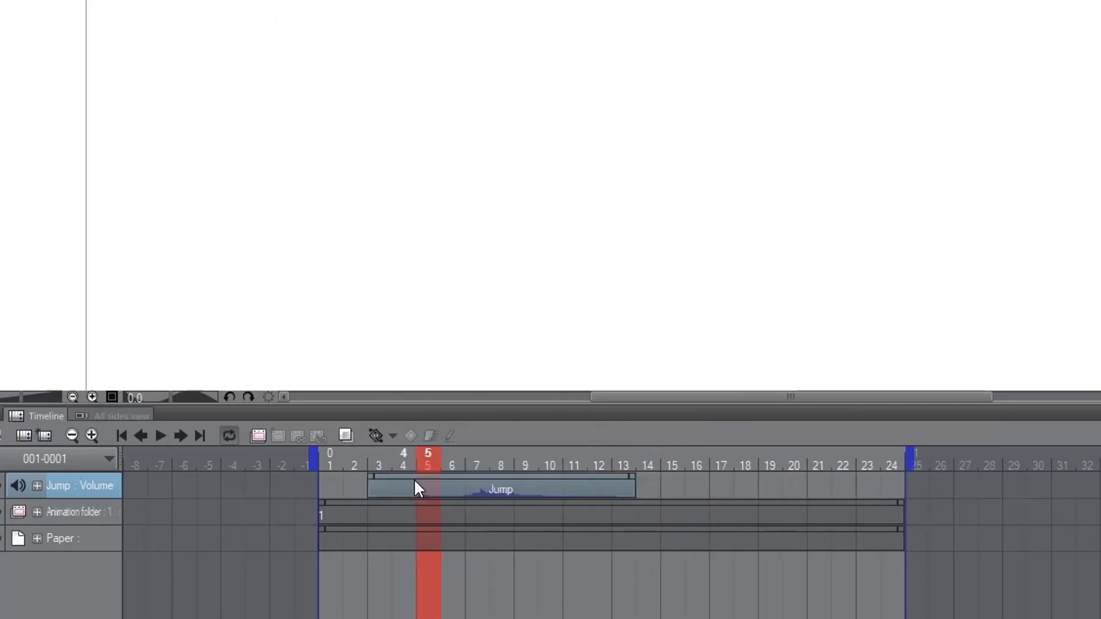
- Split the Jump clip at frame 7 with its second part moved to start at frame 12, and undo both changes
right_click(467, 486)
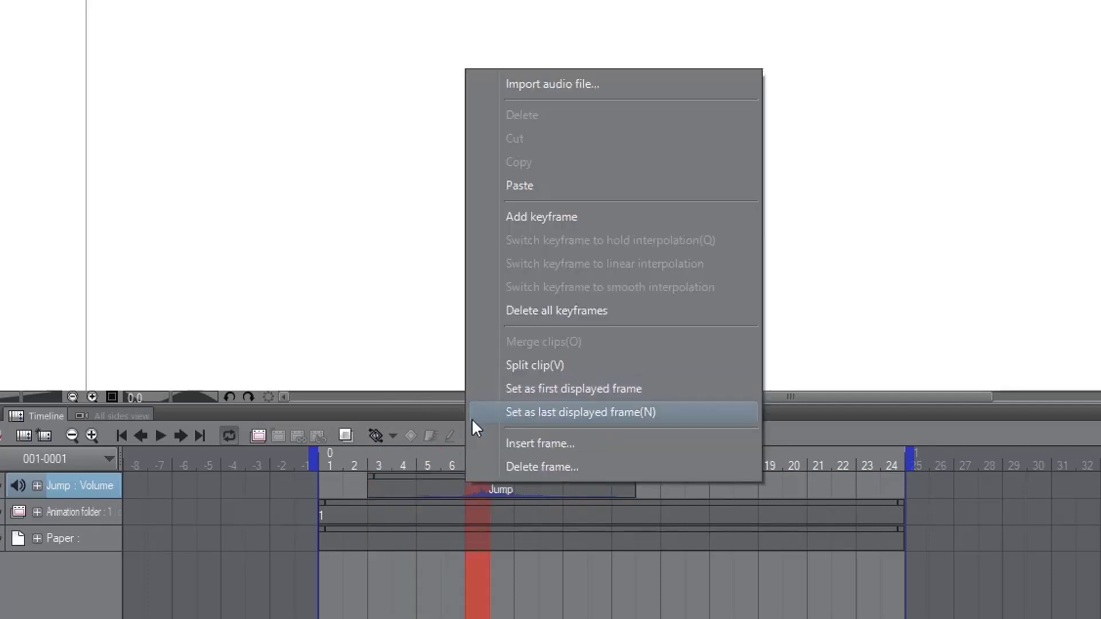
left_click(547, 364)
left_click_drag(508, 479, 633, 459)
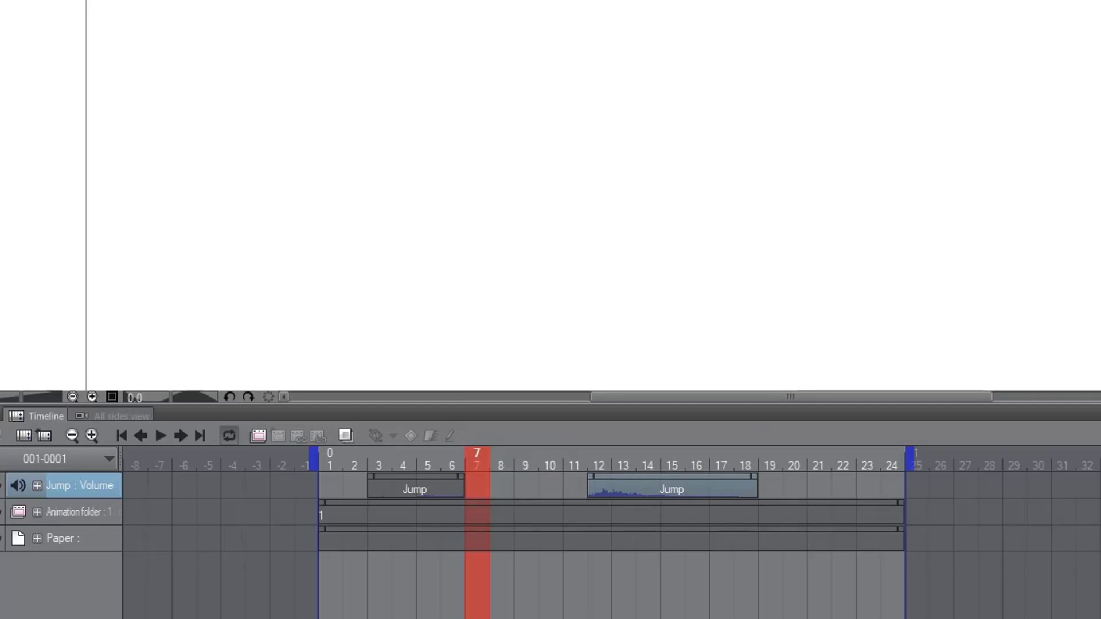
key("ctrl+z")
key("ctrl+z")
- Set frame 6 as the Jump clip's first displayed frame and frame 10 as its last displayed frame
left_click(495, 481)
right_click(454, 486)
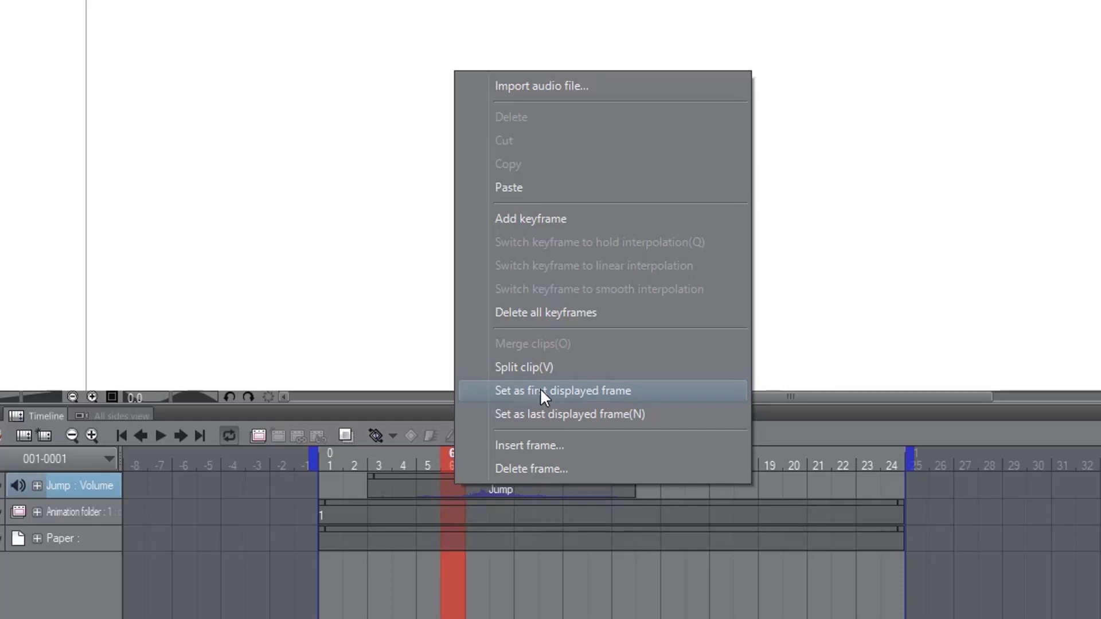
left_click(539, 391)
left_click_drag(457, 455, 549, 453)
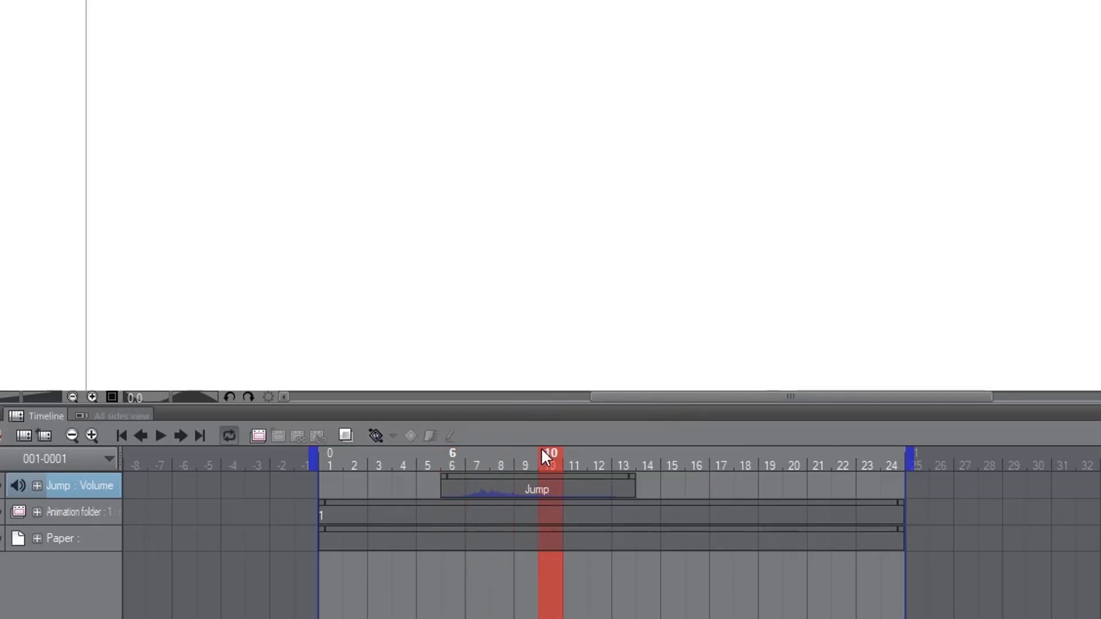
right_click(547, 491)
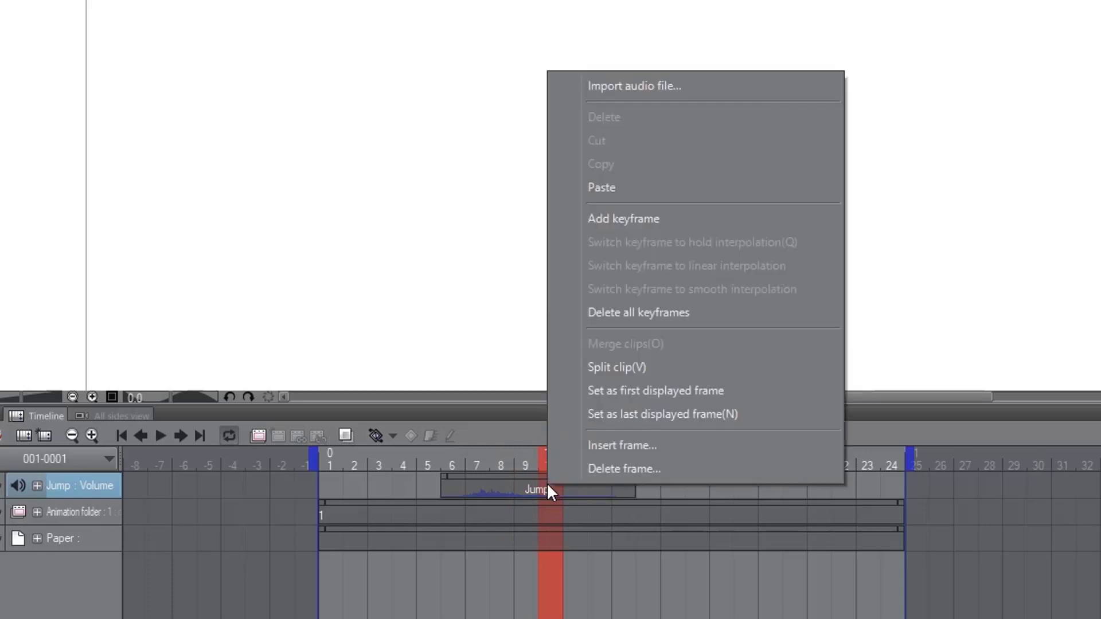
left_click(636, 415)
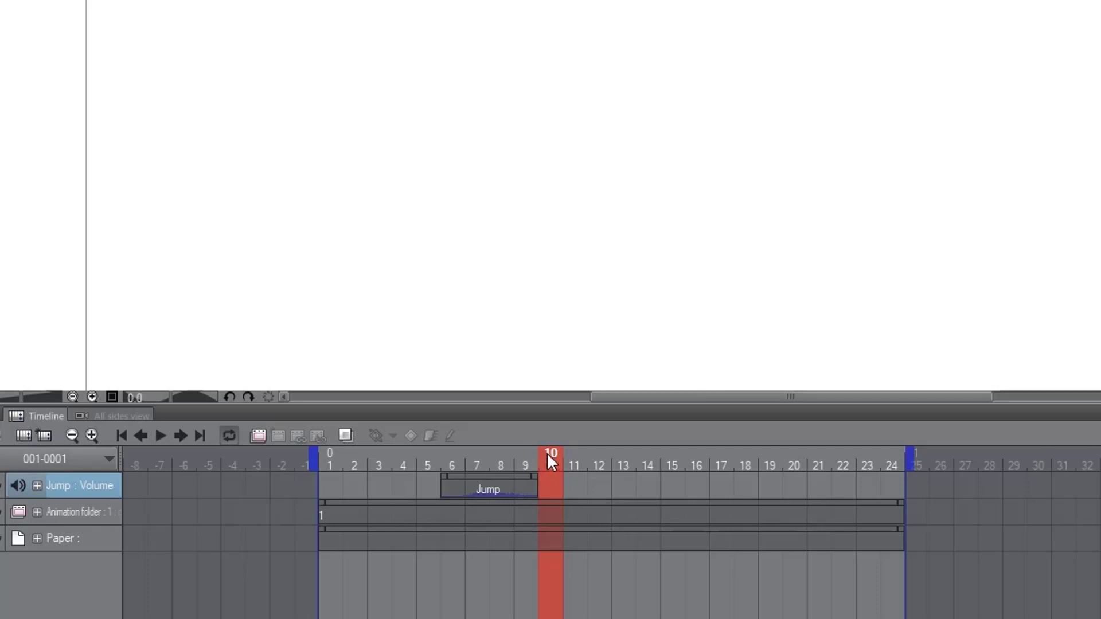
left_click_drag(547, 451, 518, 445)
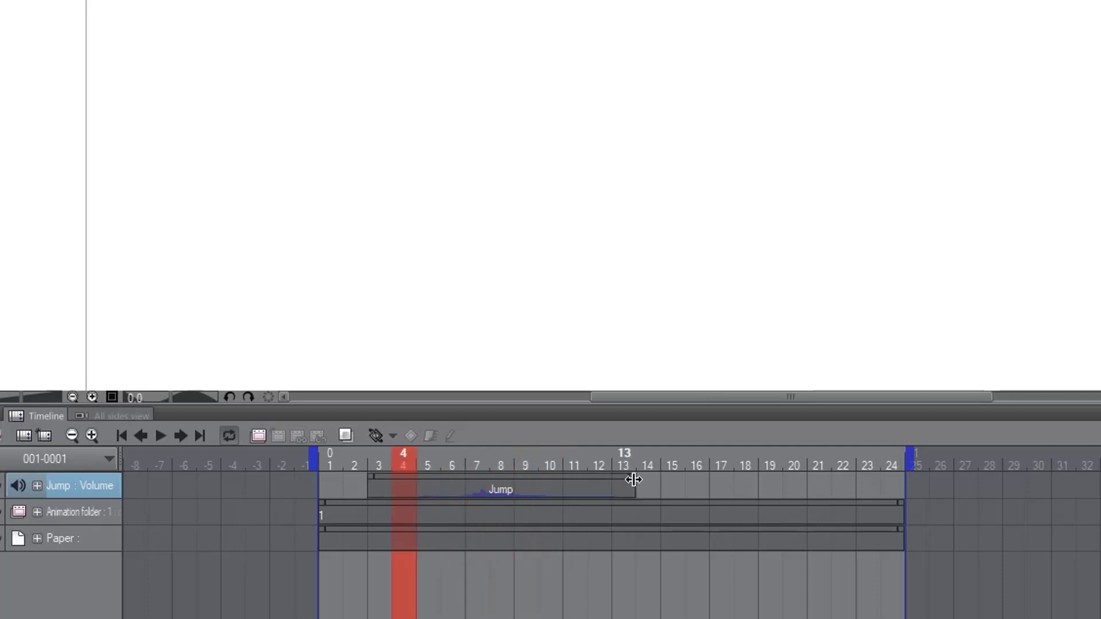
- Trim the Jump clip's end back to frame 9 and insert 4 frames into the clip at frame 5
left_click(602, 474)
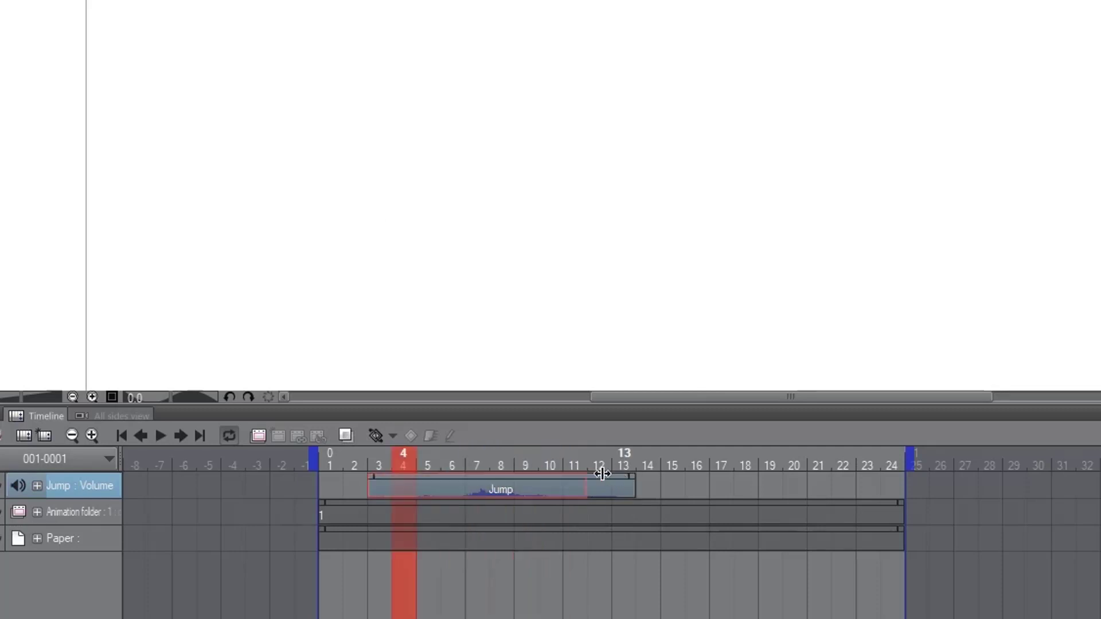
left_click_drag(602, 473, 537, 473)
left_click(430, 494)
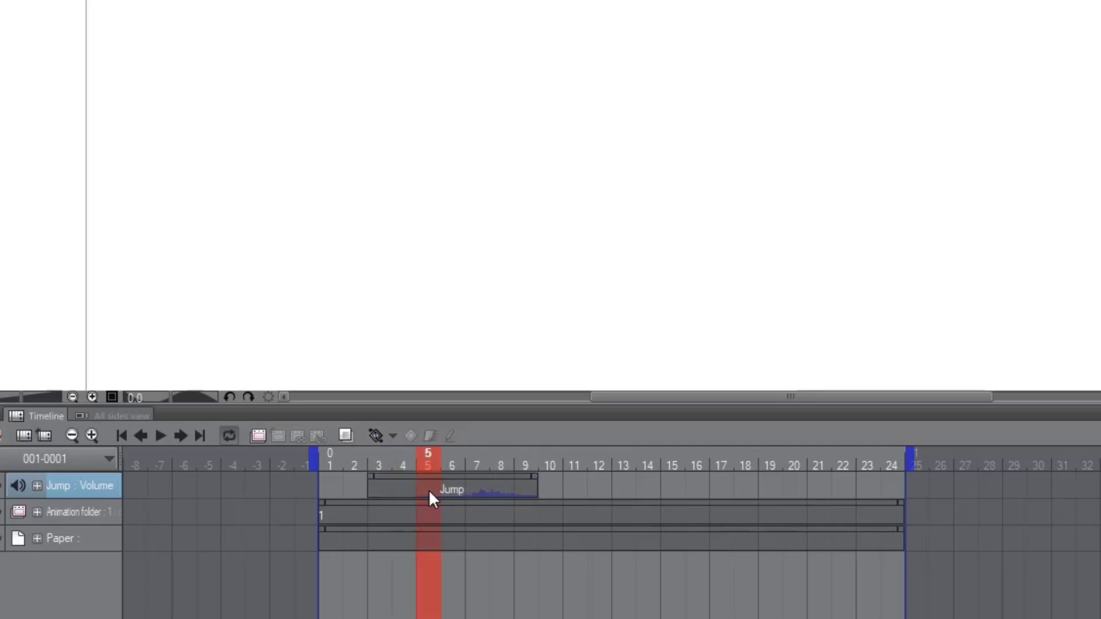
right_click(431, 482)
left_click(474, 441)
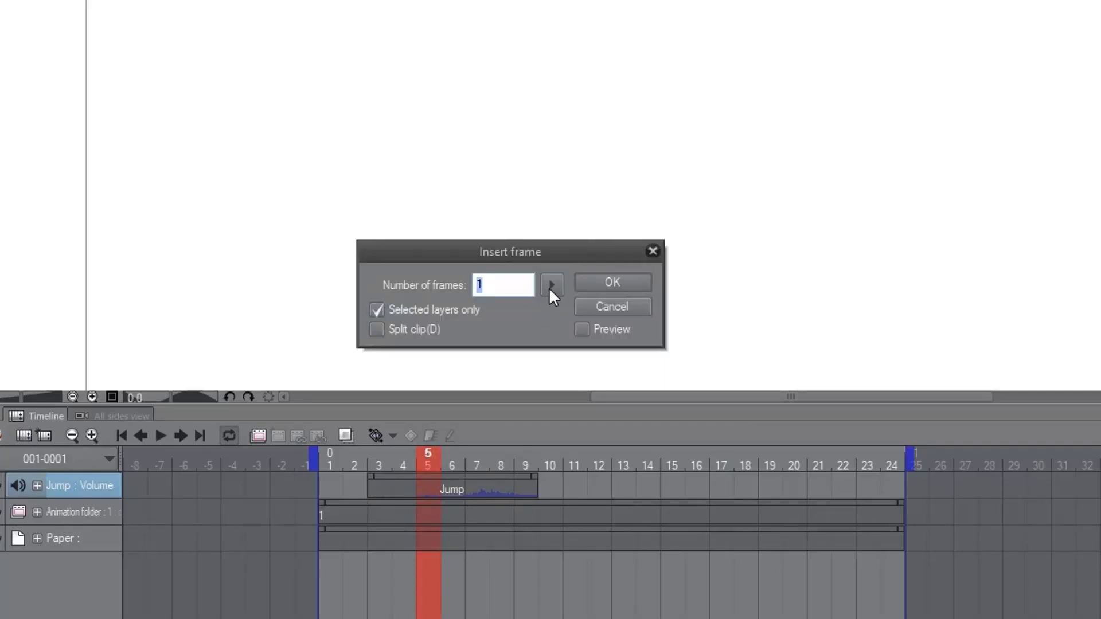
left_click(551, 285)
left_click(567, 256)
left_click(567, 256)
left_click(568, 256)
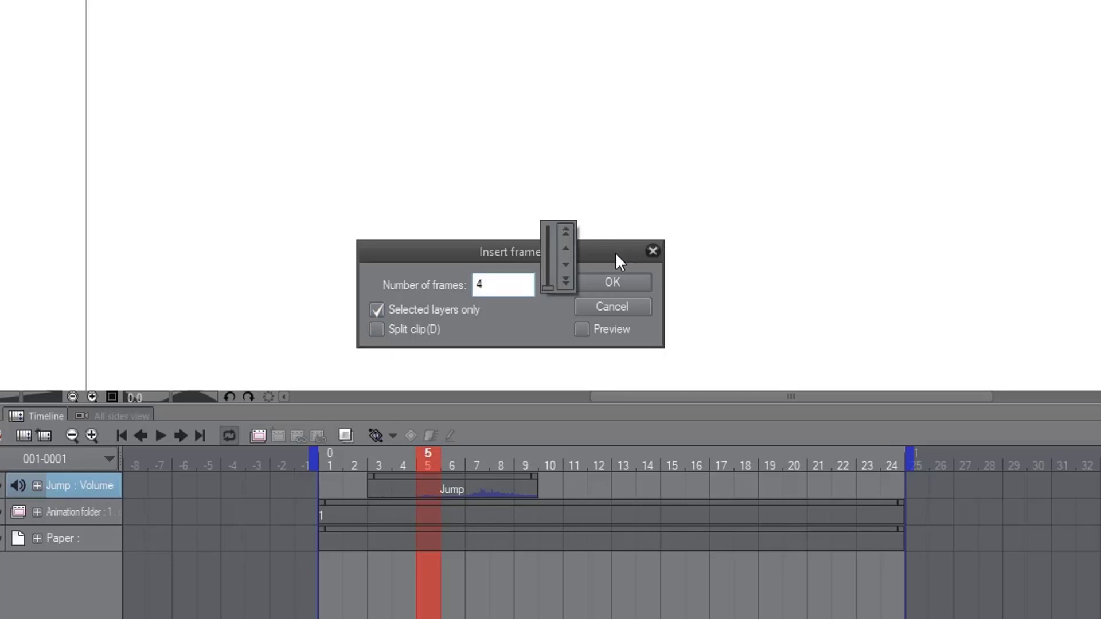
left_click(611, 281)
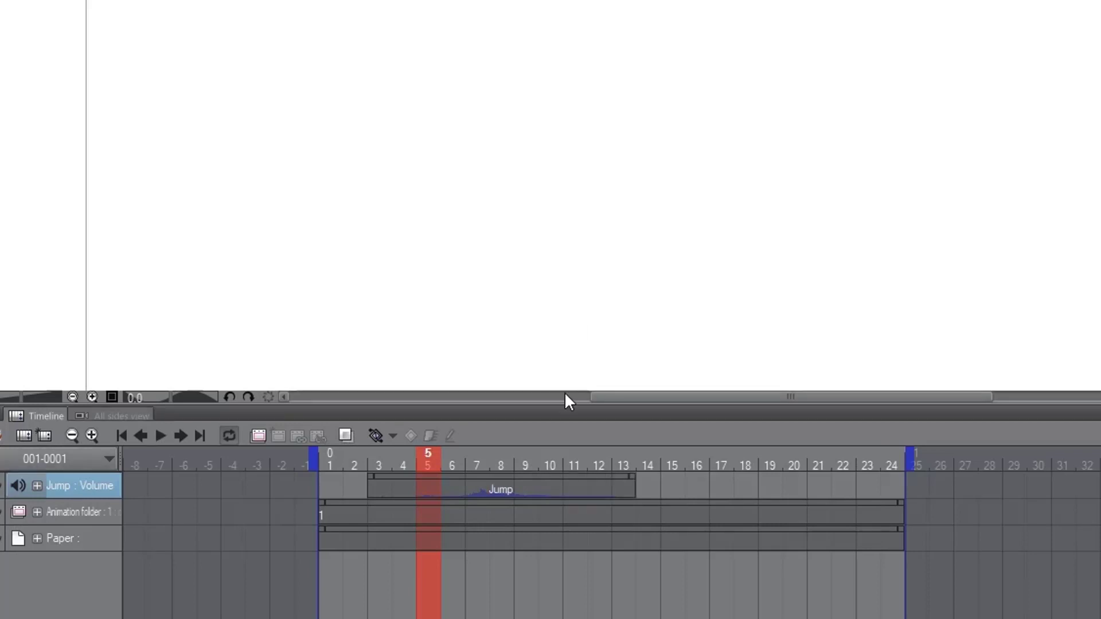
- Delete 3 frames from the Jump clip at frame 6, on the selected layer only
left_click(603, 481)
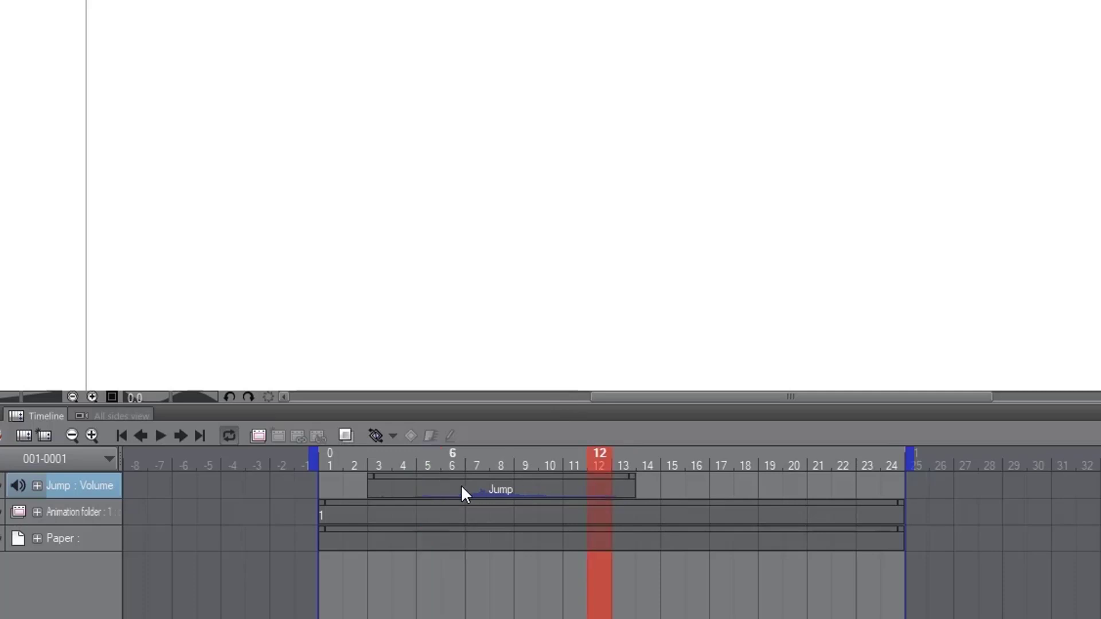
left_click(451, 484)
right_click(451, 484)
left_click(467, 471)
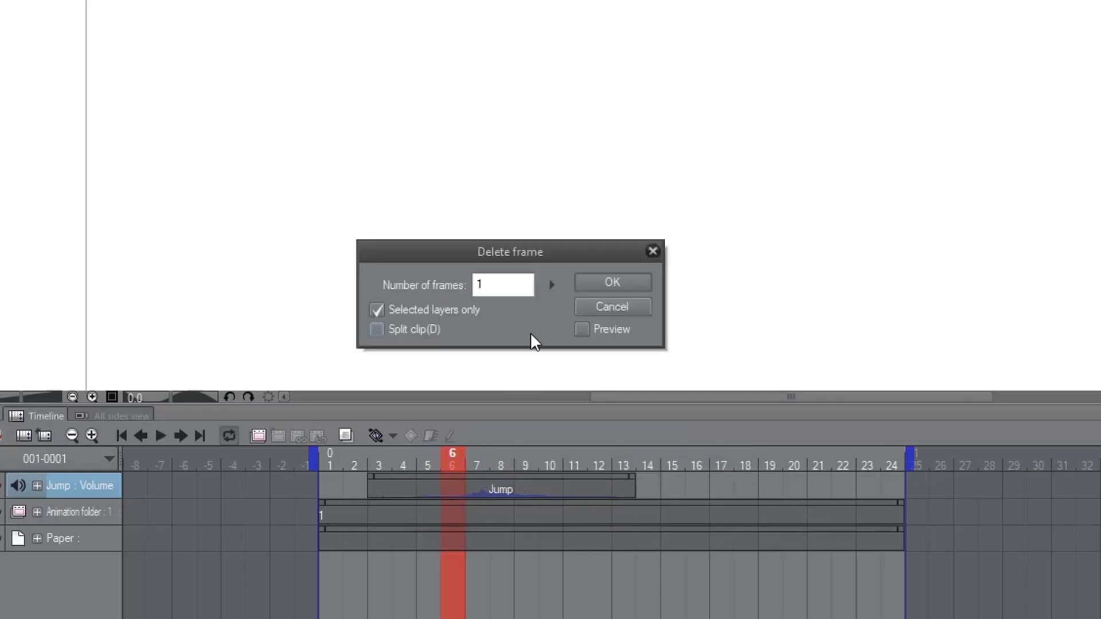
left_click(550, 284)
left_click(564, 240)
left_click(565, 240)
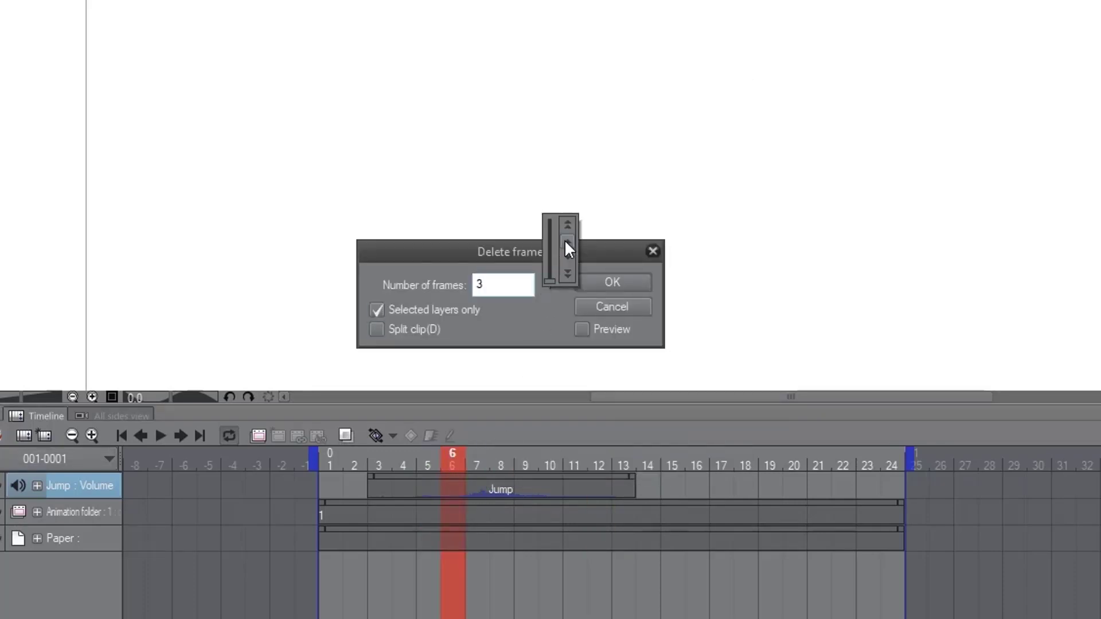
left_click(596, 280)
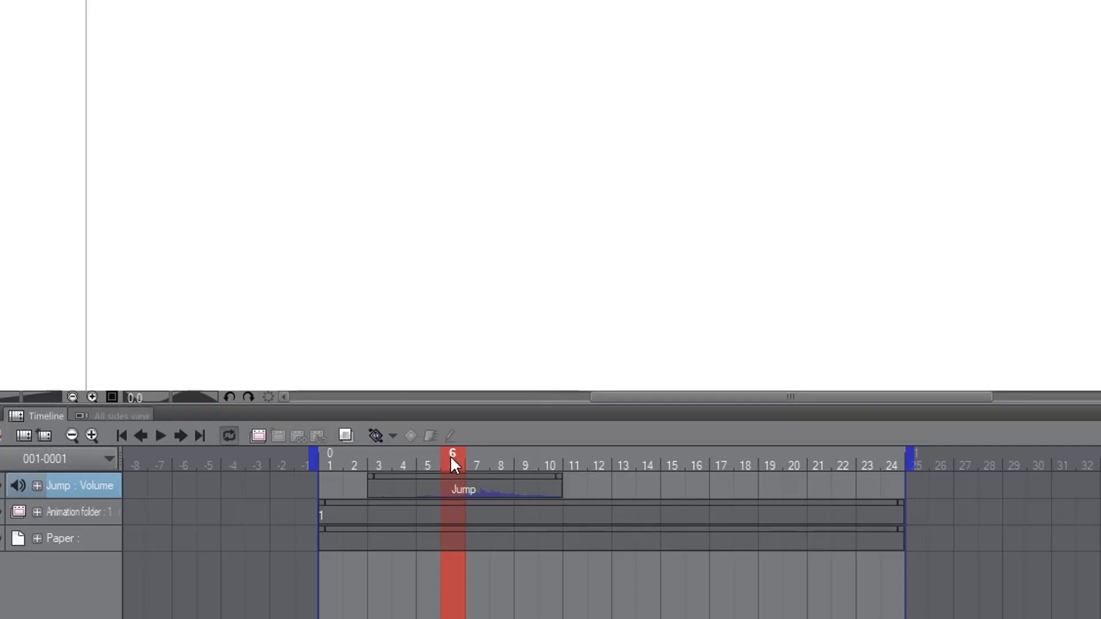
- Insert 4 frames at frame 2 in the empty stretch ahead of the Jump clip
left_click_drag(454, 452, 335, 449)
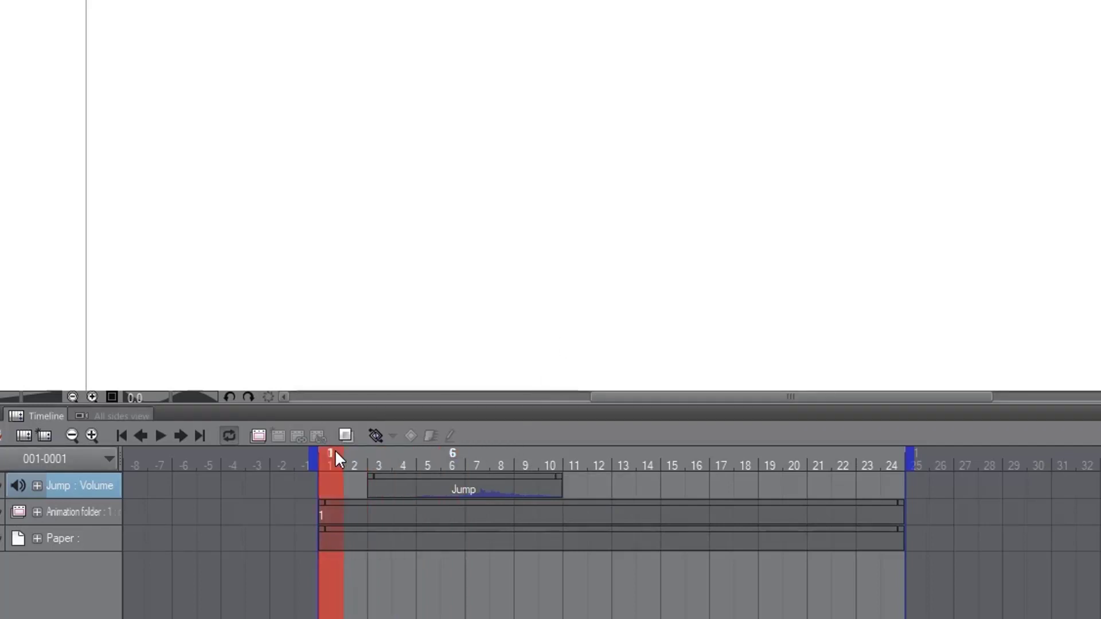
left_click(354, 486)
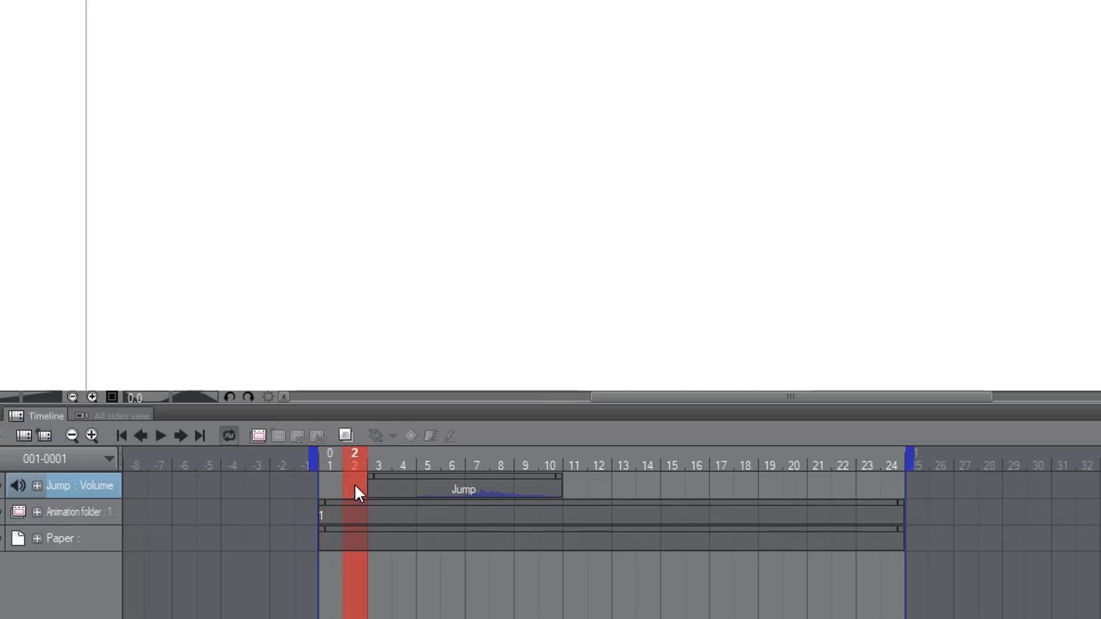
right_click(354, 486)
left_click(397, 446)
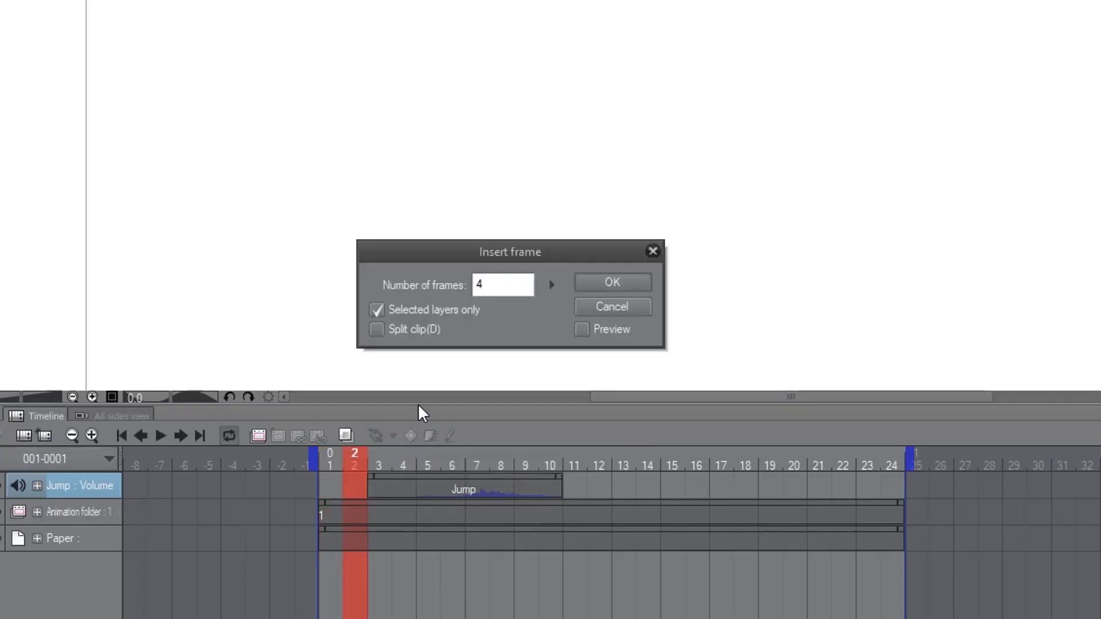
left_click(599, 282)
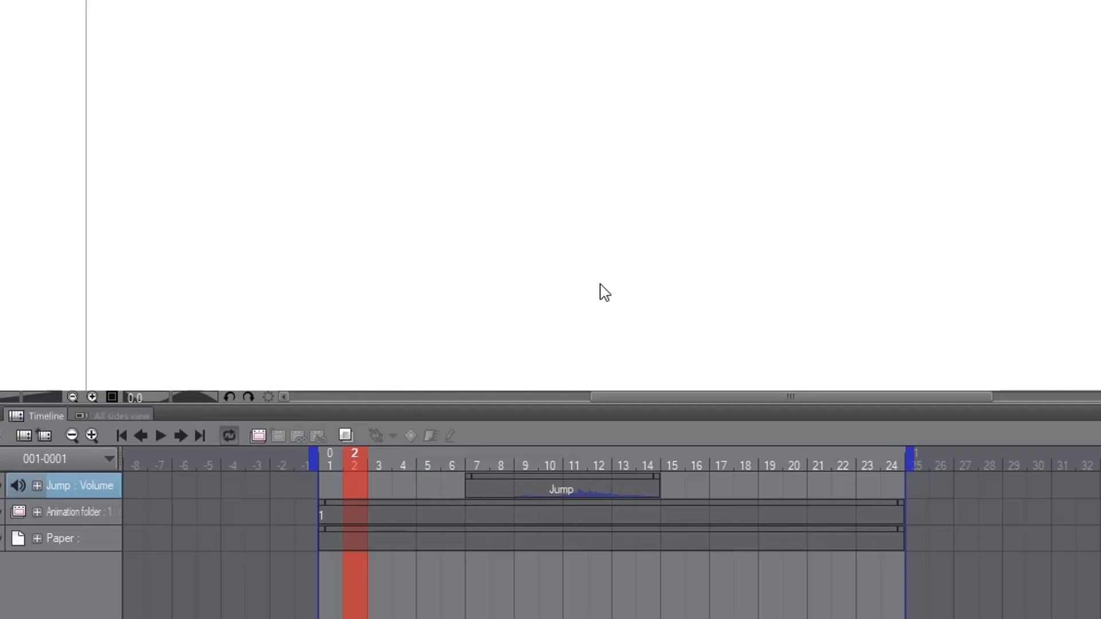
- Delete 3 frames at frame 2 from the empty stretch ahead of the Jump clip
right_click(359, 484)
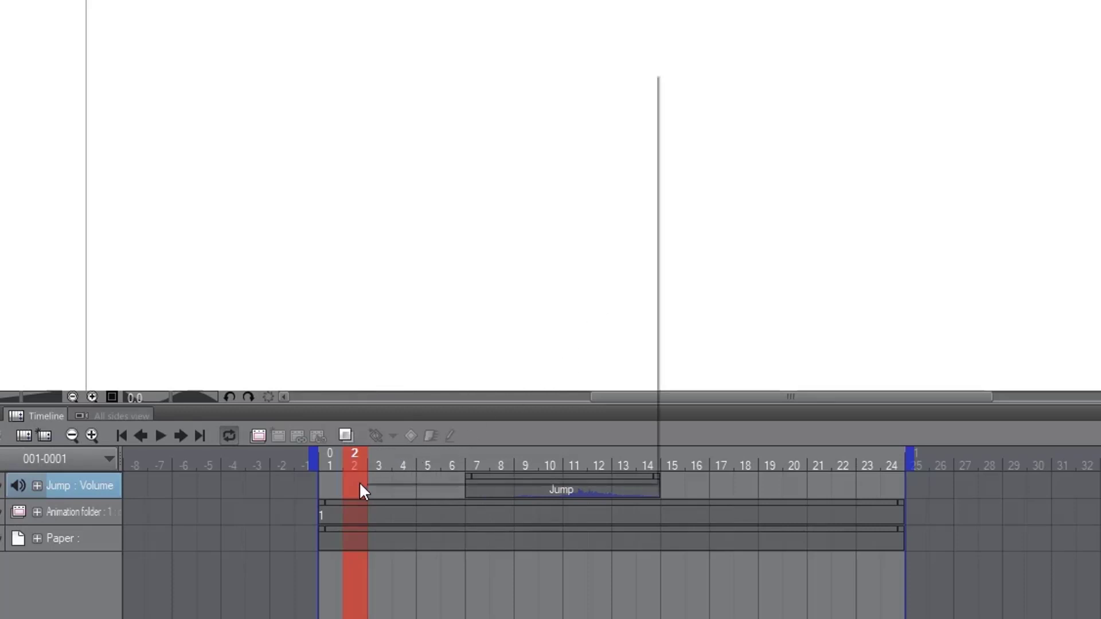
left_click(407, 468)
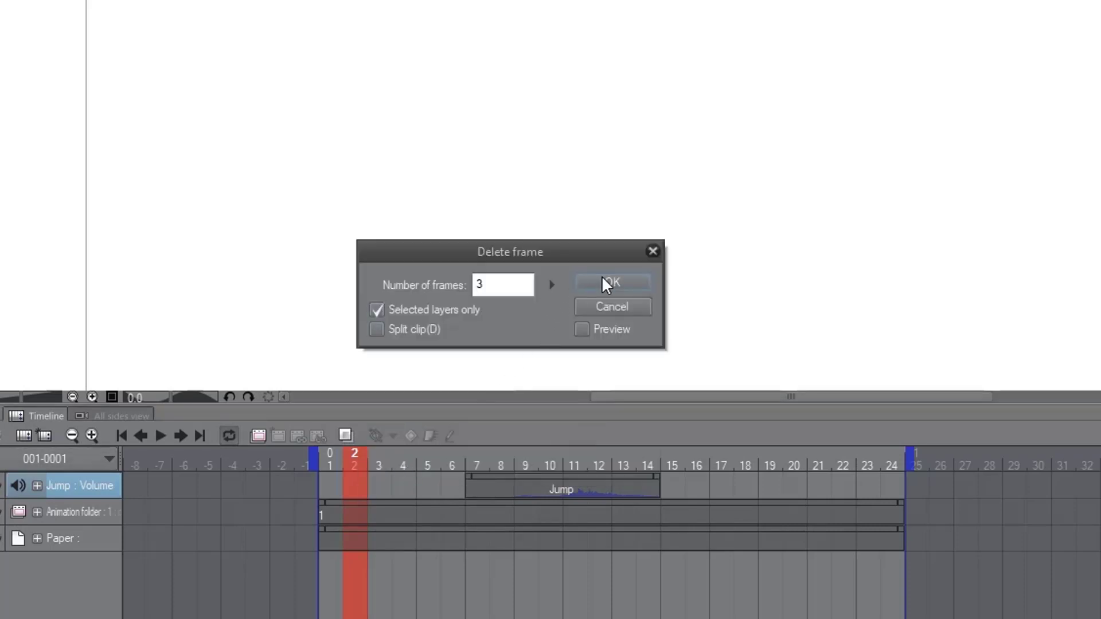
left_click(612, 289)
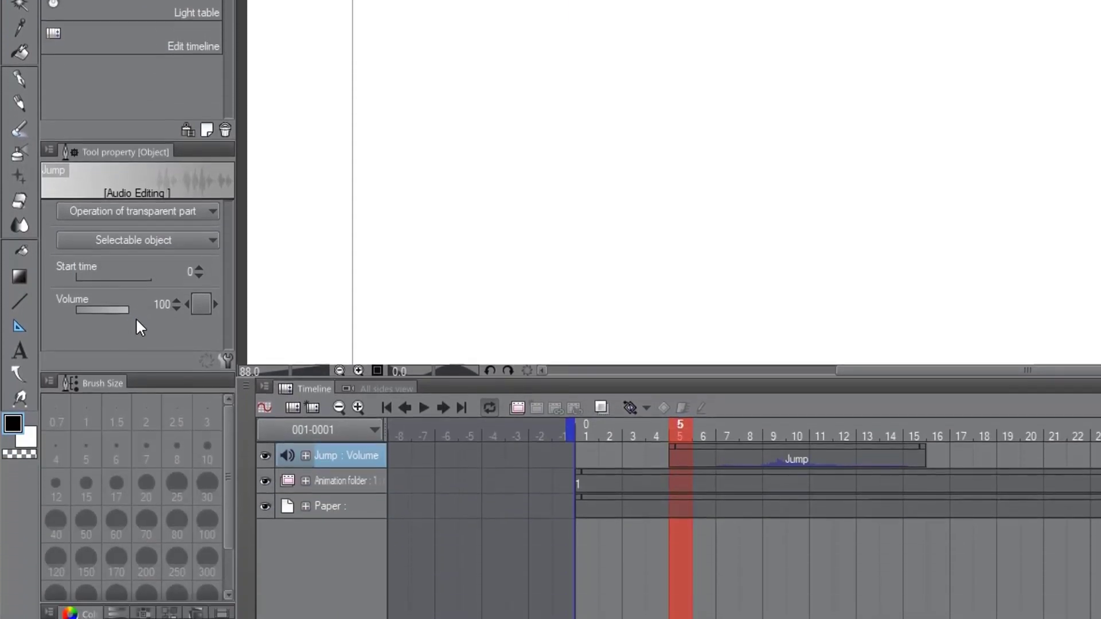
- Set the Jump clip's volume to 50 at frame 5
left_click(163, 304)
type("50")
key("Return")
- Set the Jump clip's volume to 70 at frame 10 and return the playhead to frame 5
left_click_drag(691, 429, 794, 434)
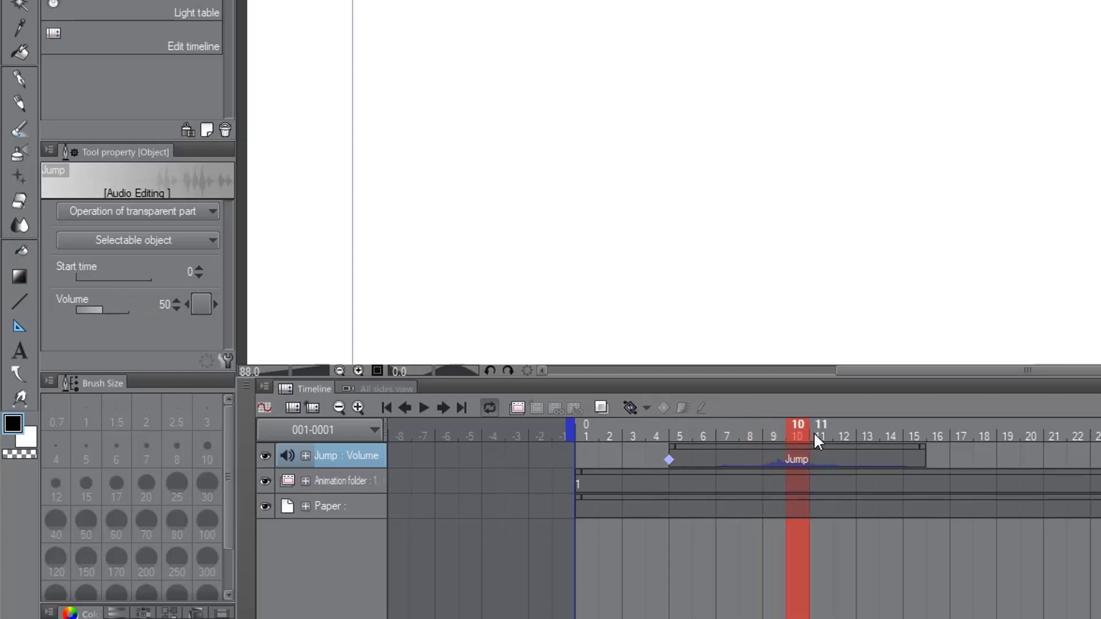
scroll(170, 306, "down", 5)
left_click(165, 304)
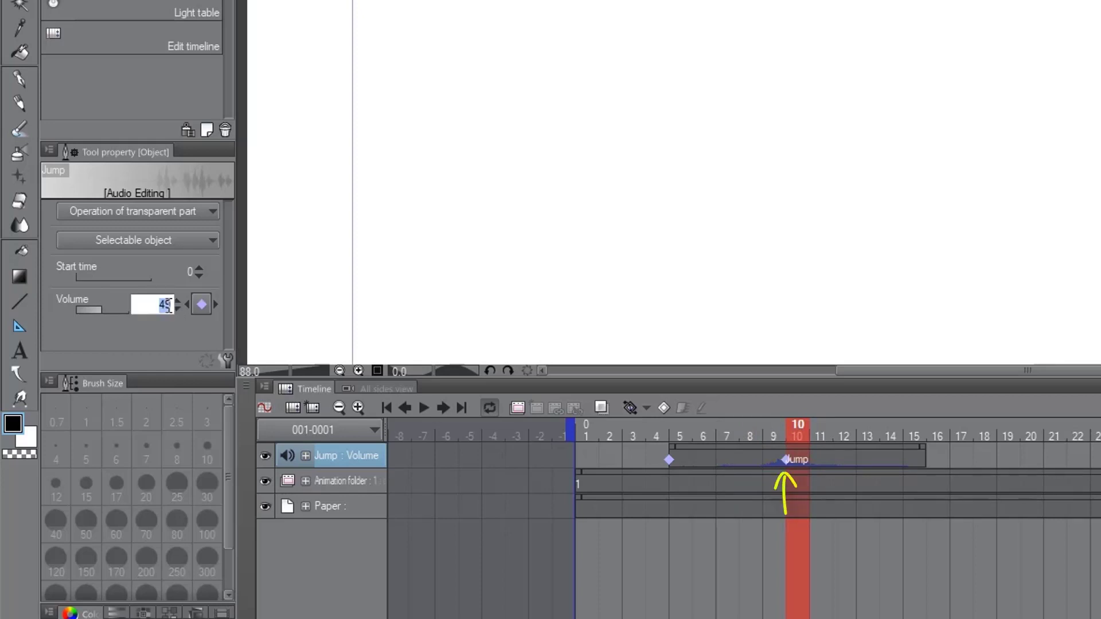
type("70")
key("Return")
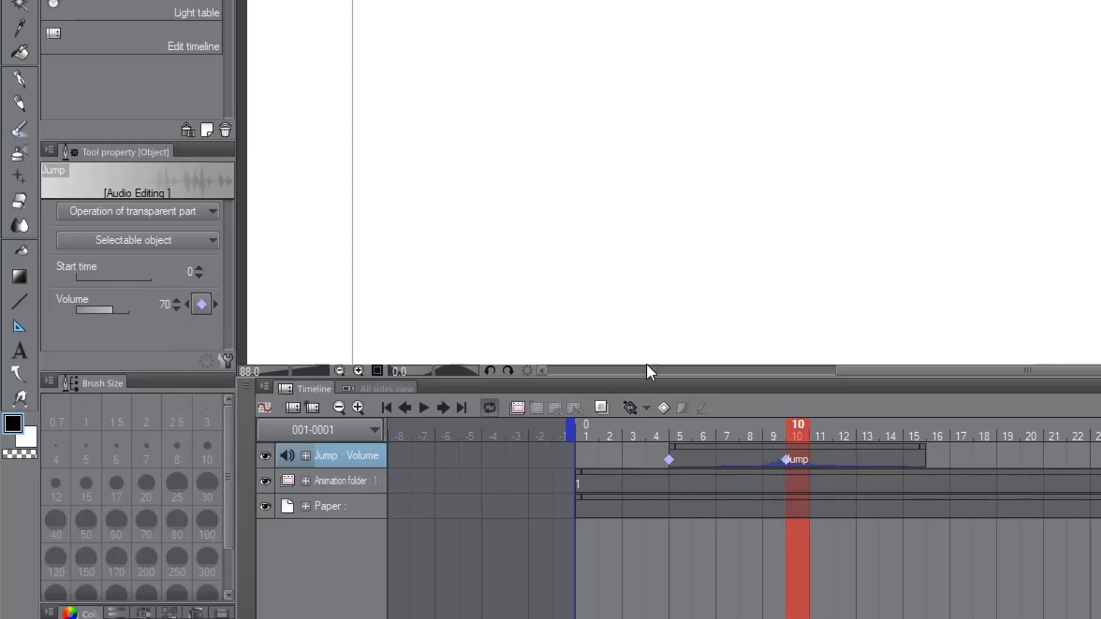
left_click_drag(801, 443, 678, 440)
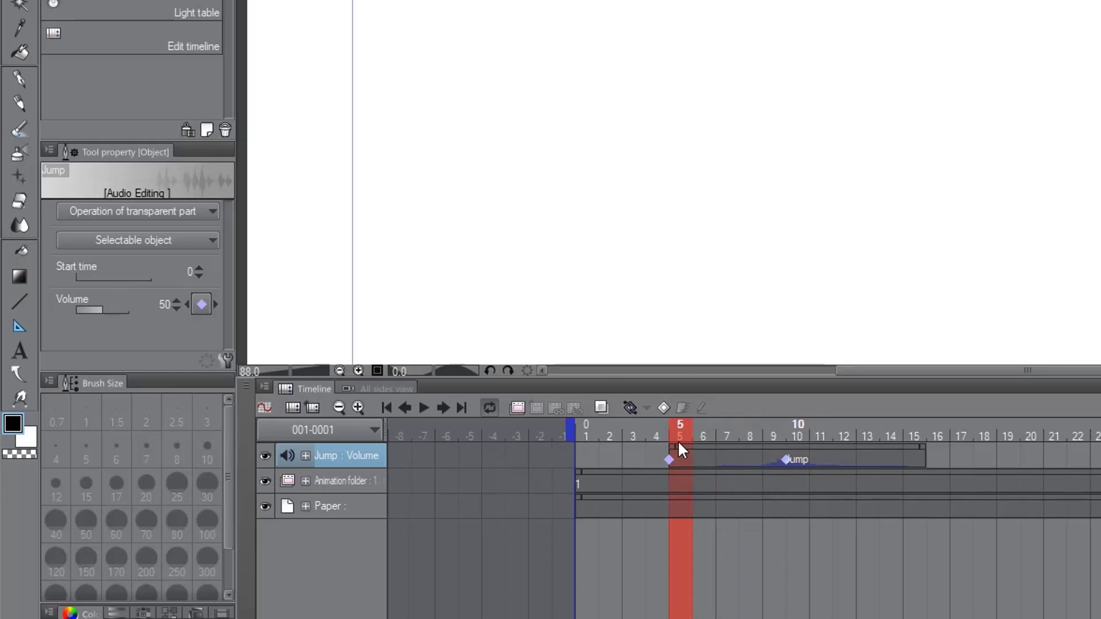
- Delete all keyframes on the Jump track and move the Jump clip to start at frame 1
right_click(746, 458)
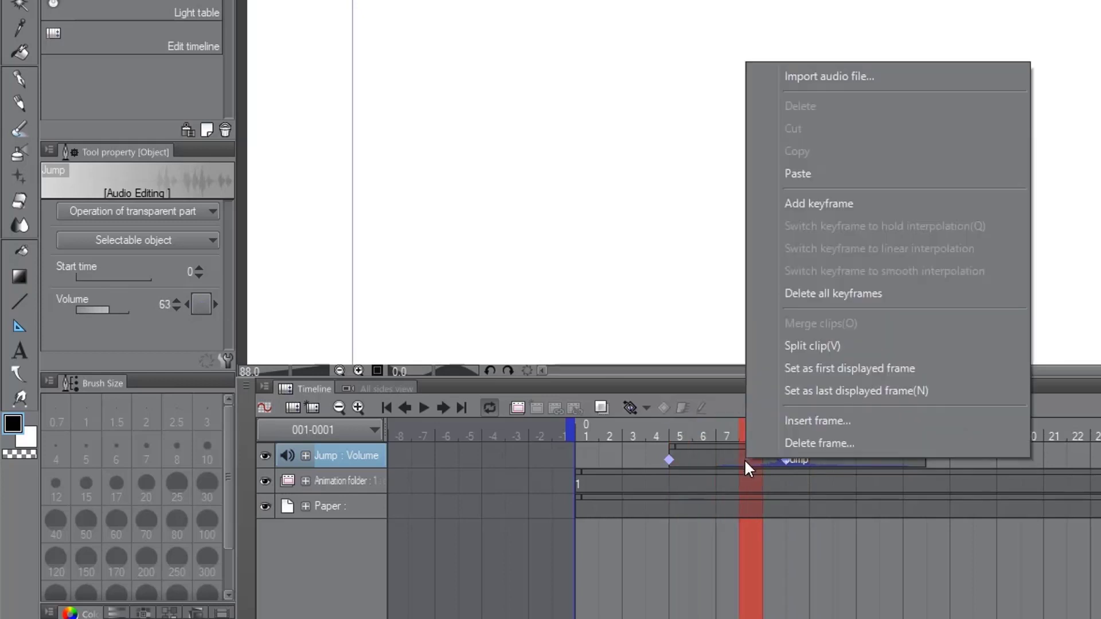
left_click(844, 292)
left_click(679, 454)
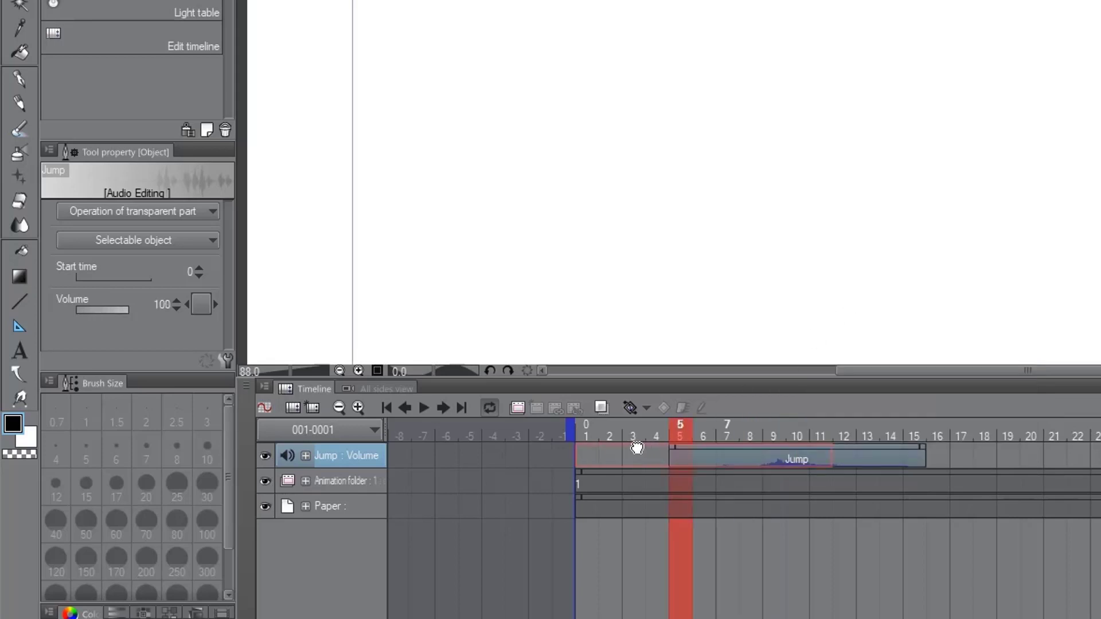
- Import the Landed audio file into the Jump track at frame 14
left_click(887, 455)
right_click(886, 461)
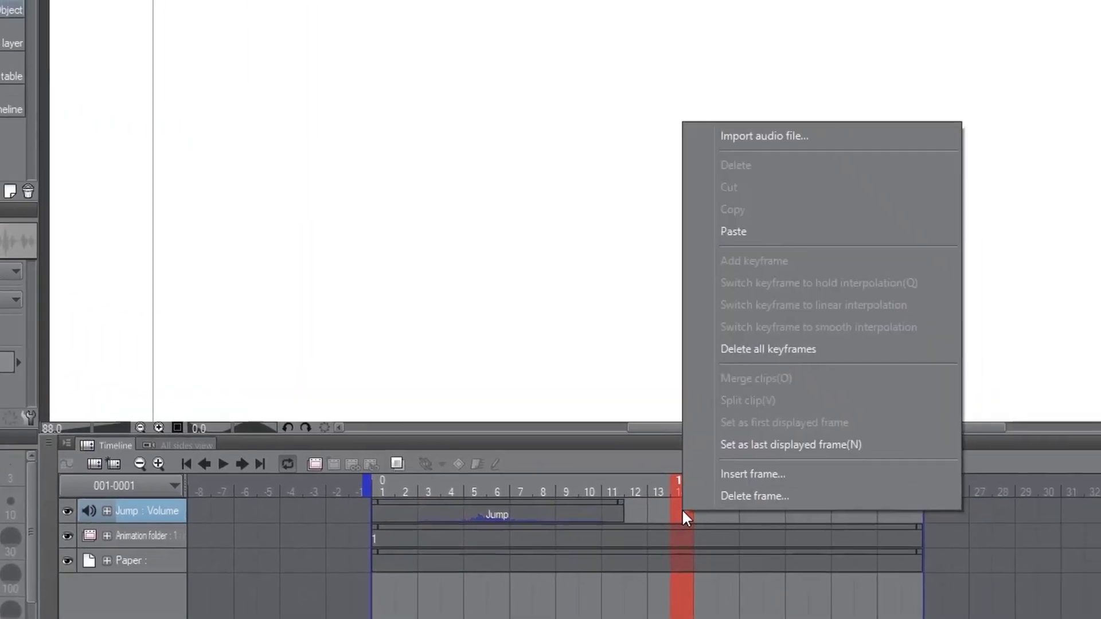
left_click(690, 157)
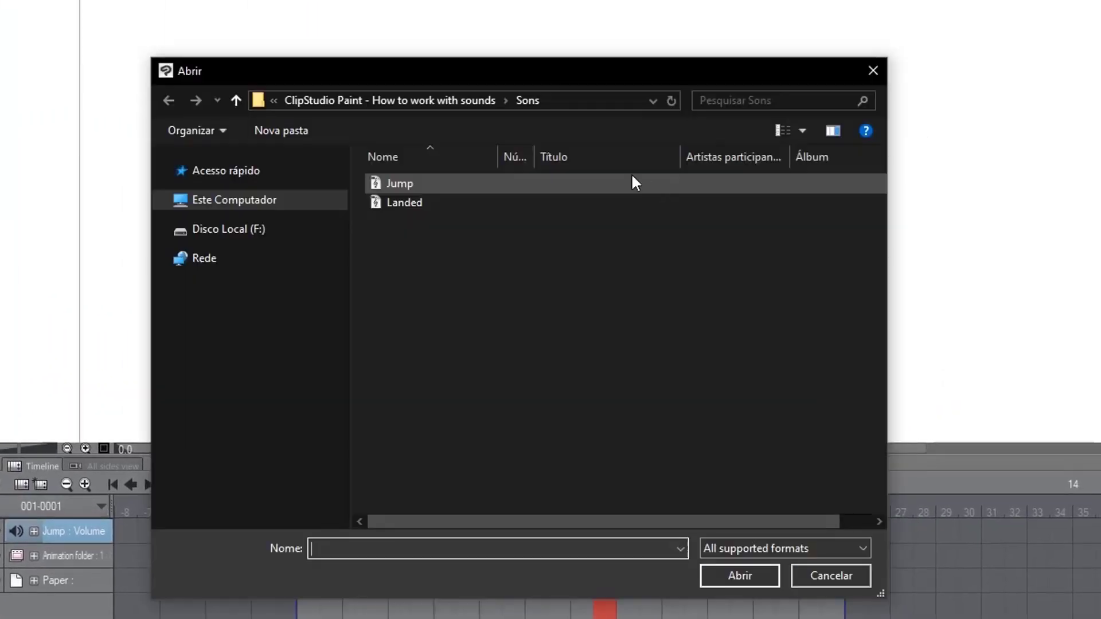
left_click(409, 200)
double_click(408, 201)
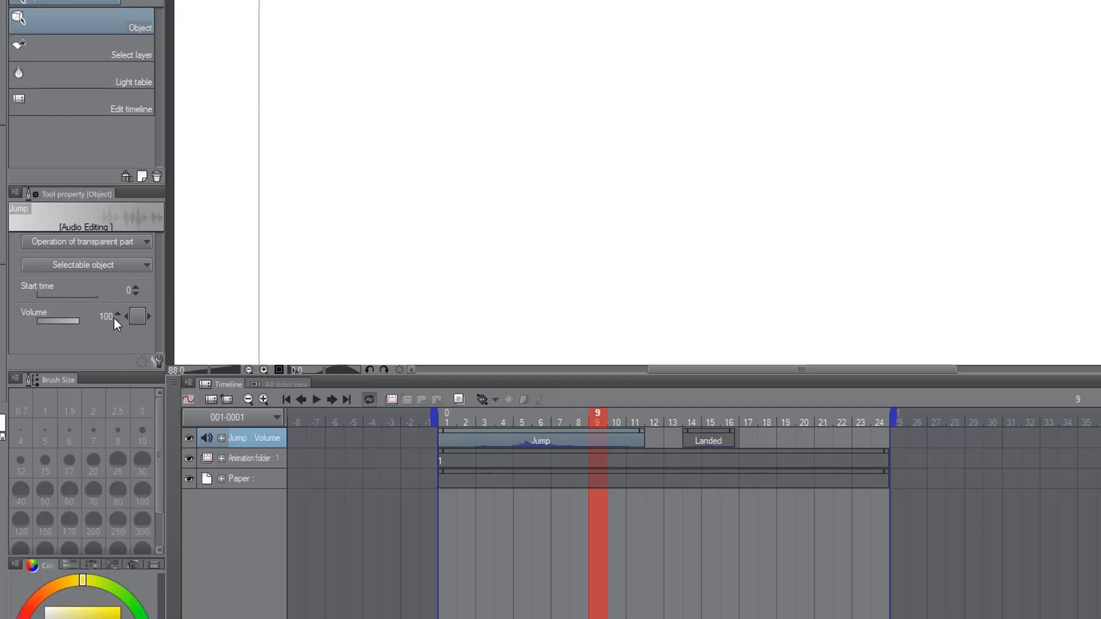
- Set the Jump clip's volume to 50 at frame 9
left_click(109, 315)
type("50")
key("Return")
- Set the Landed clip's volume to 50 at frame 14
left_click_drag(598, 414, 693, 421)
left_click(698, 435)
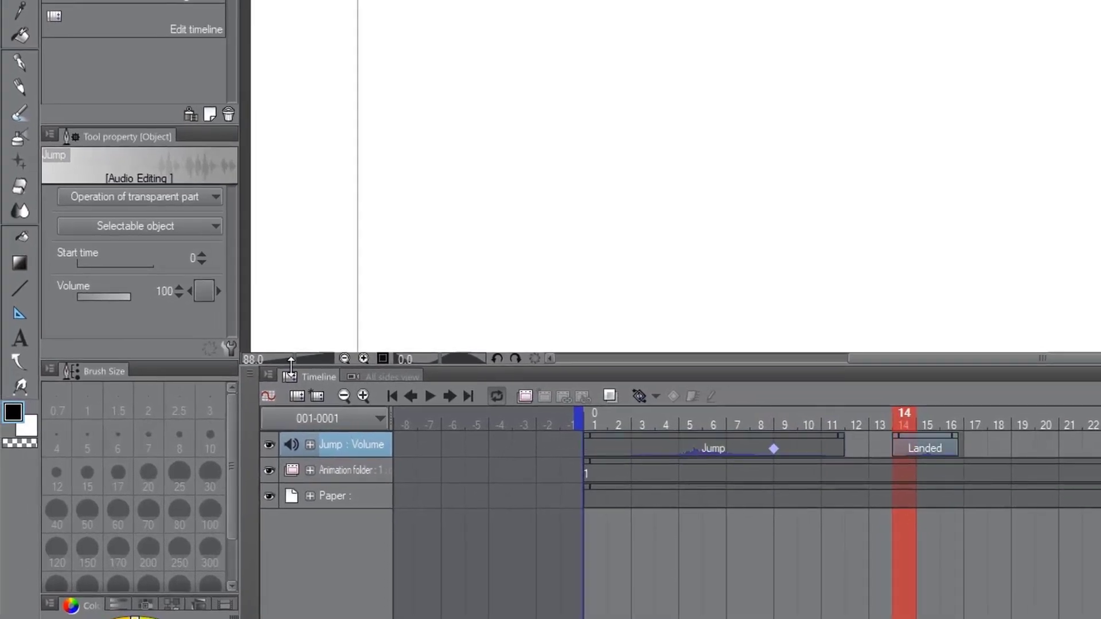
left_click(164, 292)
type("50")
key("Return")
left_click_drag(901, 411, 747, 390)
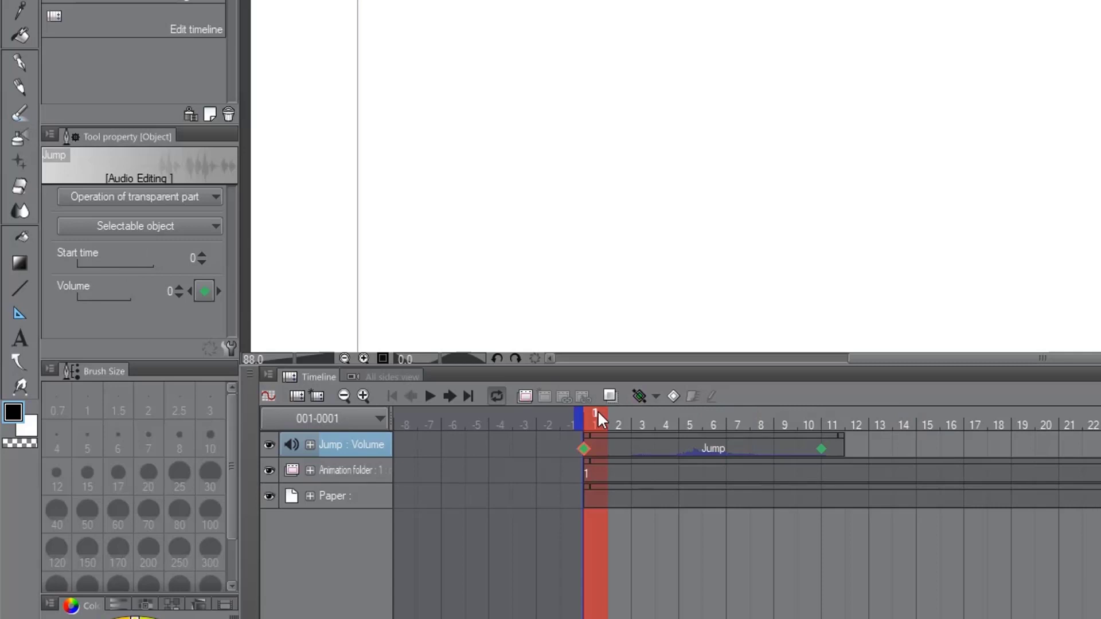
- Examine the Jump clip's volume curve between its two keyframes in the Graph Editor
left_click_drag(596, 415, 594, 437)
mouse_move(593, 417)
left_mouse_down()
mouse_move(823, 414)
mouse_move(584, 447)
mouse_move(625, 422)
mouse_move(826, 429)
mouse_move(591, 421)
left_mouse_up()
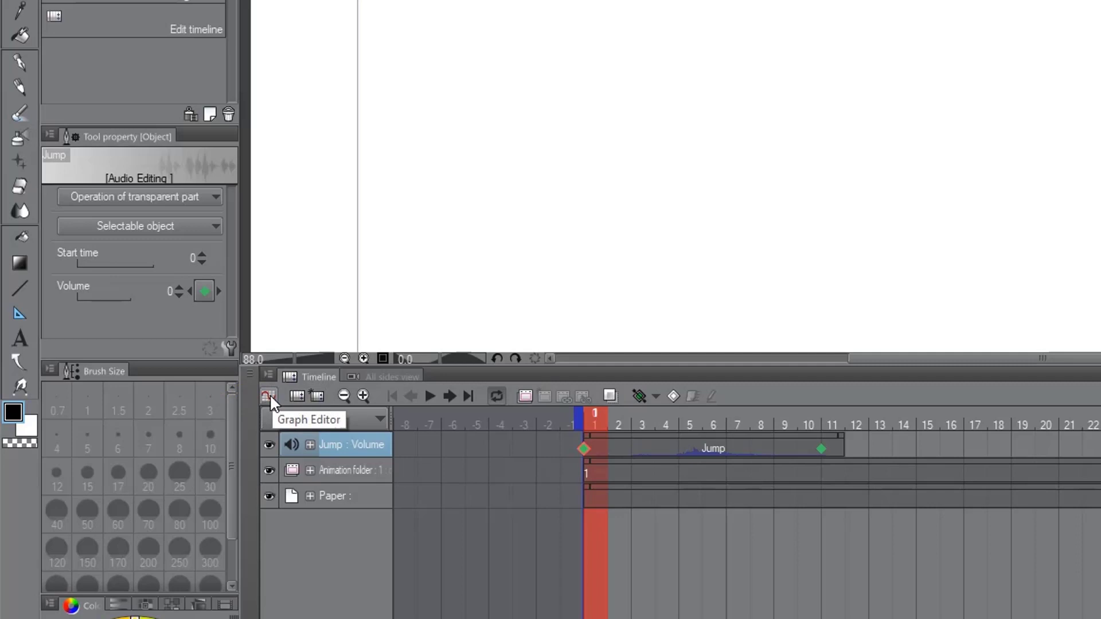
left_click(270, 393)
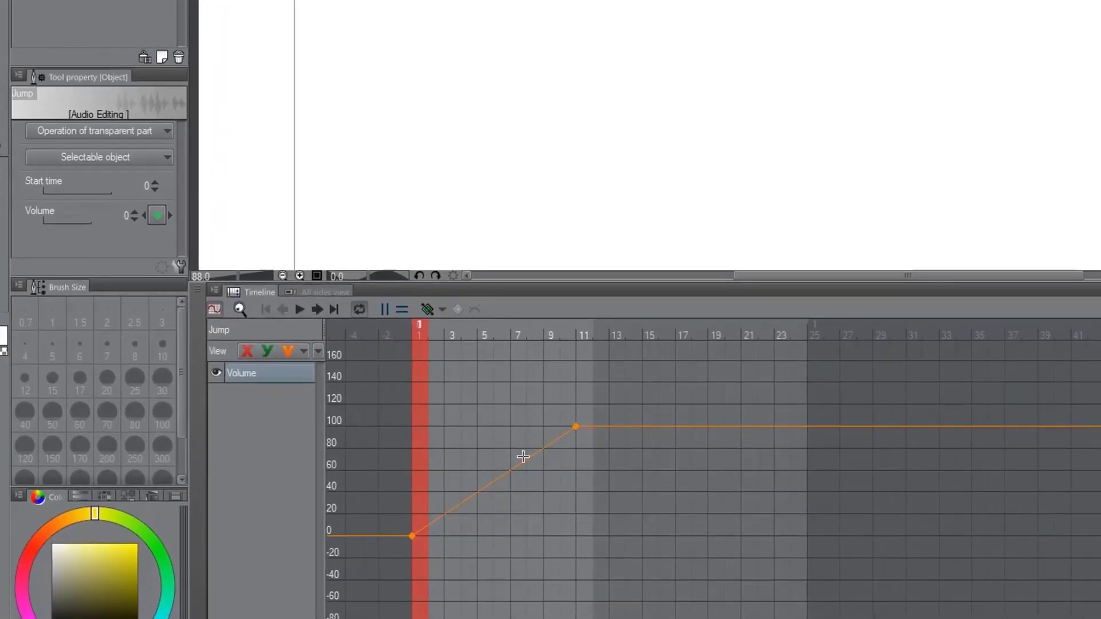
left_click(215, 309)
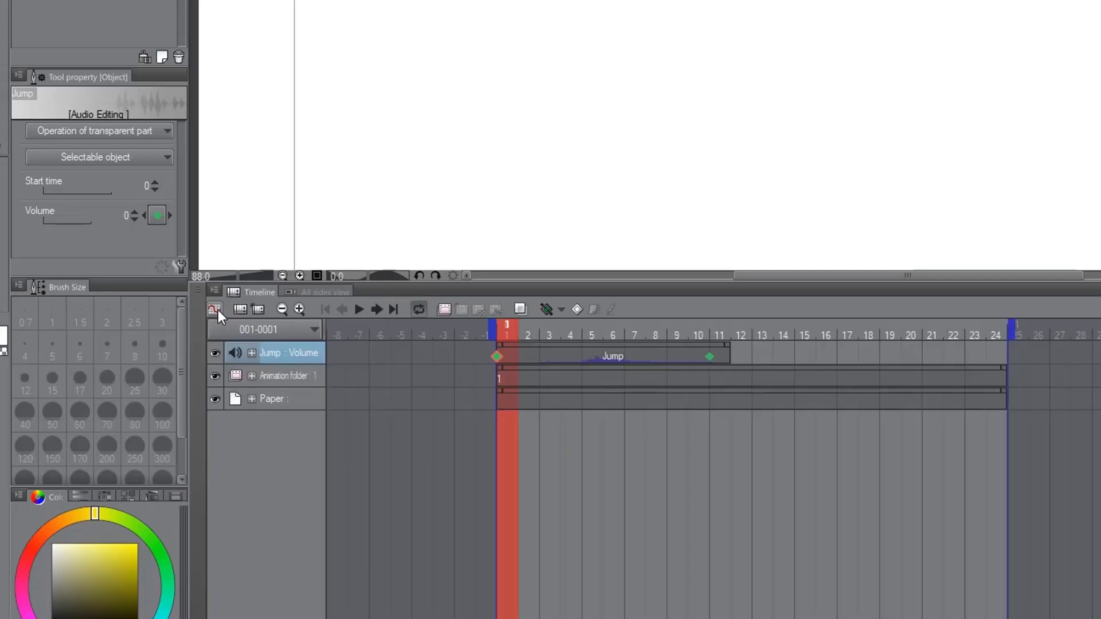
- Switch the Jump clip's volume keyframe at frame 1 to hold interpolation
right_click(498, 357)
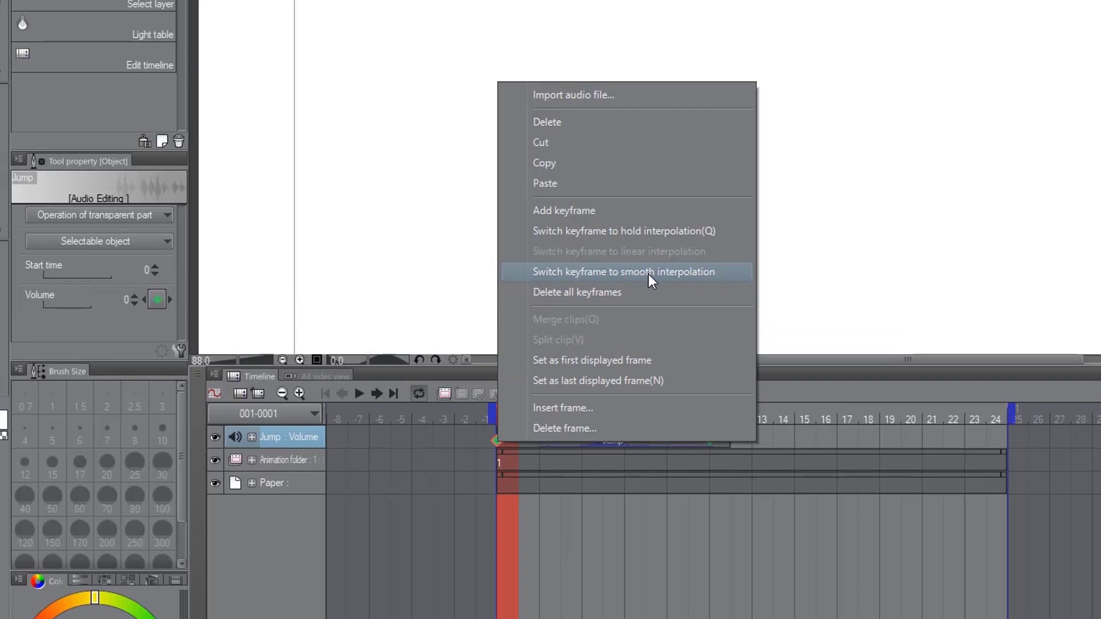
left_click(620, 232)
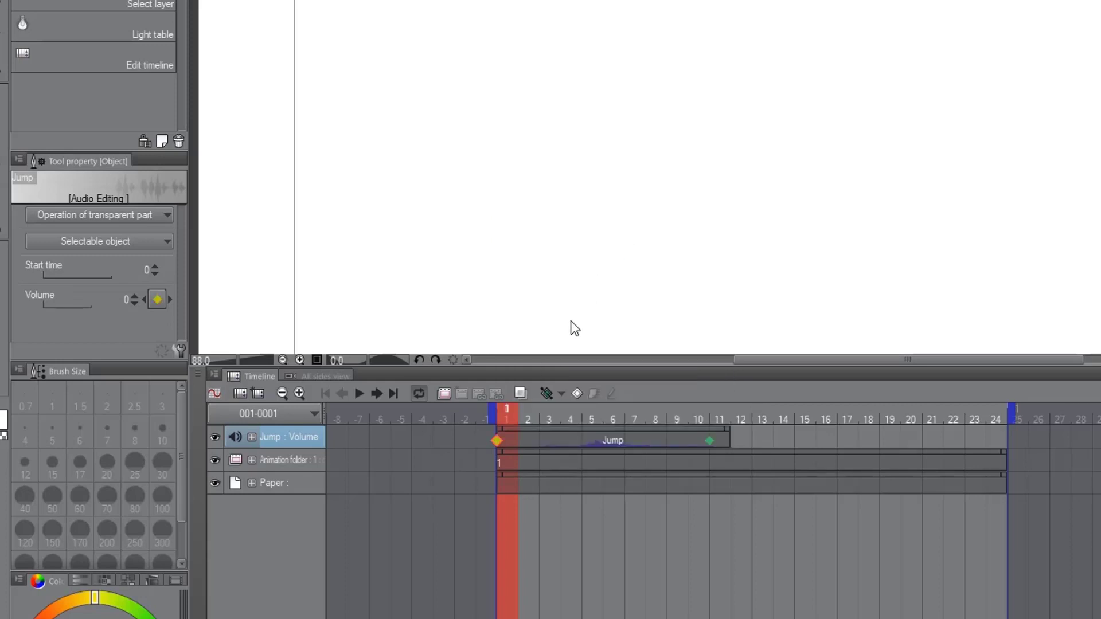
mouse_move(508, 412)
left_mouse_down()
mouse_move(721, 413)
mouse_move(507, 413)
left_mouse_up()
- Switch the Jump clip's volume keyframe at frame 1 to smooth interpolation and view its curve in the Graph Editor
right_click(497, 440)
left_click(615, 273)
left_click_drag(504, 413, 698, 395)
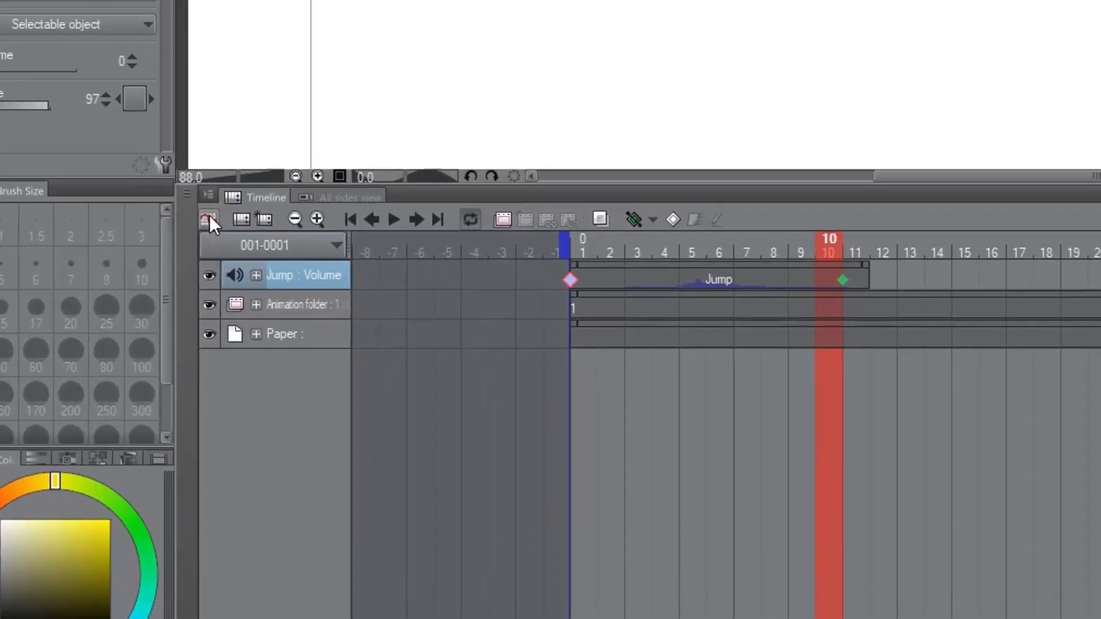
left_click(214, 371)
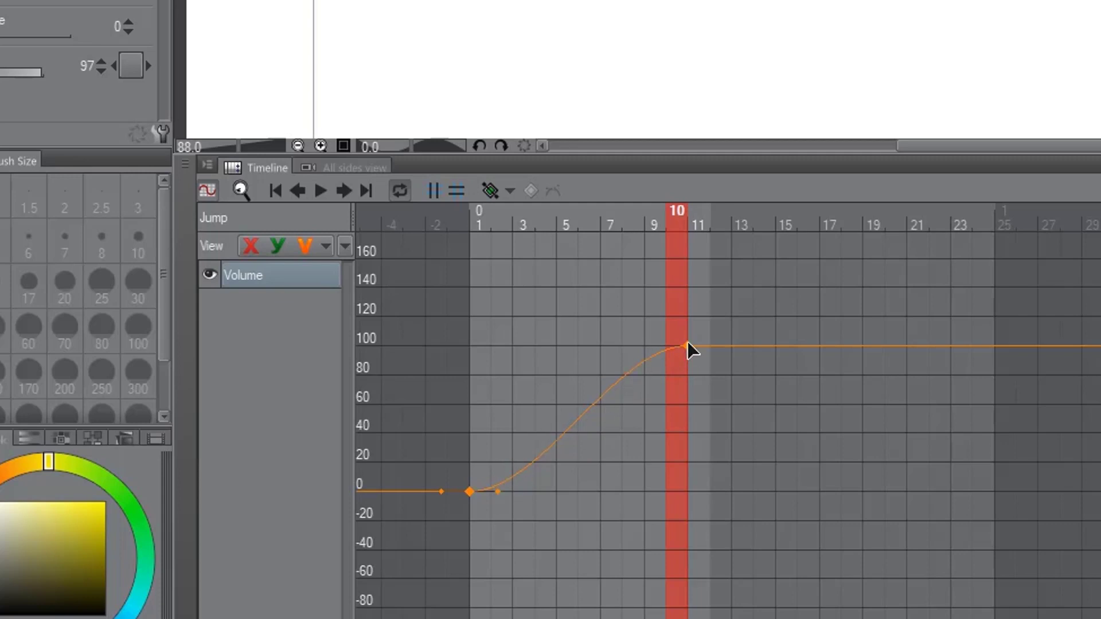
left_click(208, 189)
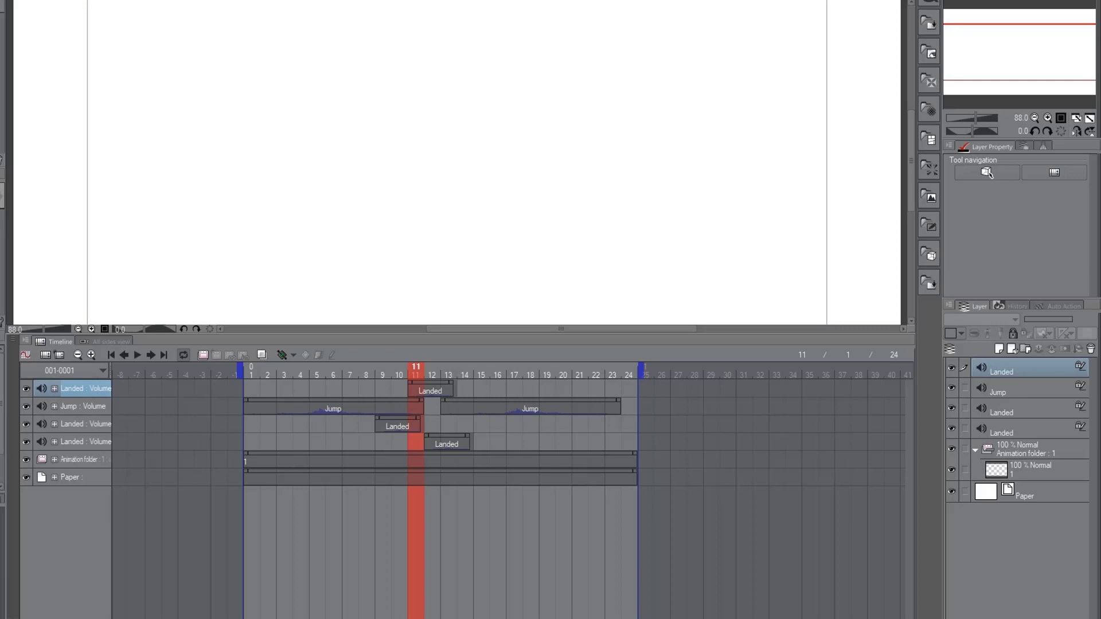
mouse_move(23, 336)
left_mouse_down()
mouse_move(48, 510)
mouse_move(650, 335)
left_mouse_up()
left_click_drag(25, 338, 664, 339)
left_click_drag(899, 292, 1089, 526)
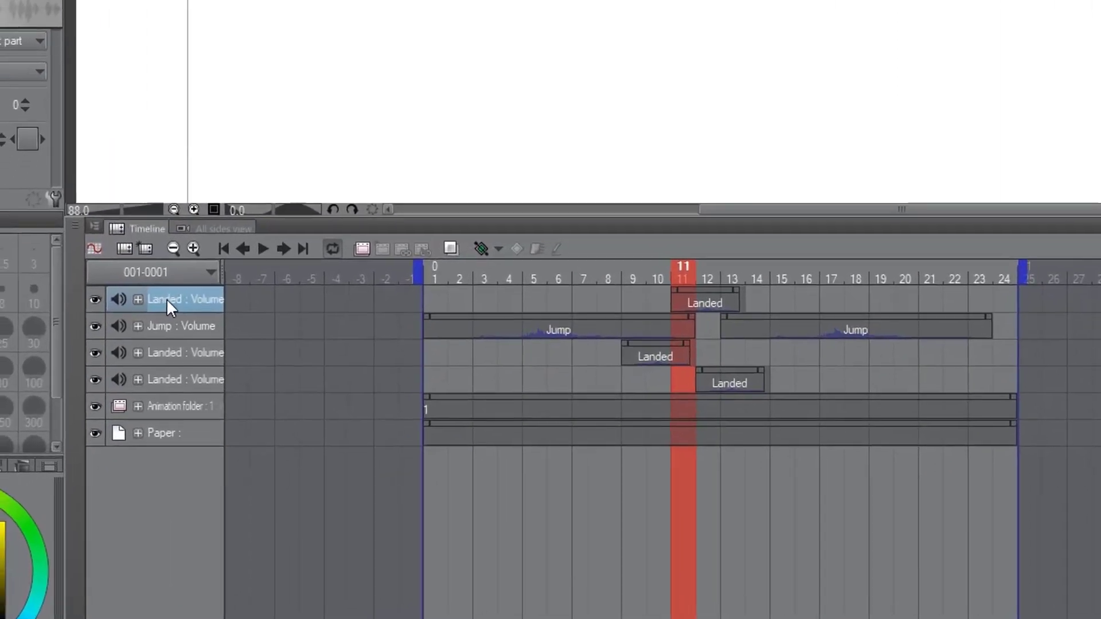
- Try to rename the topmost Landed audio track as Test
double_click(178, 288)
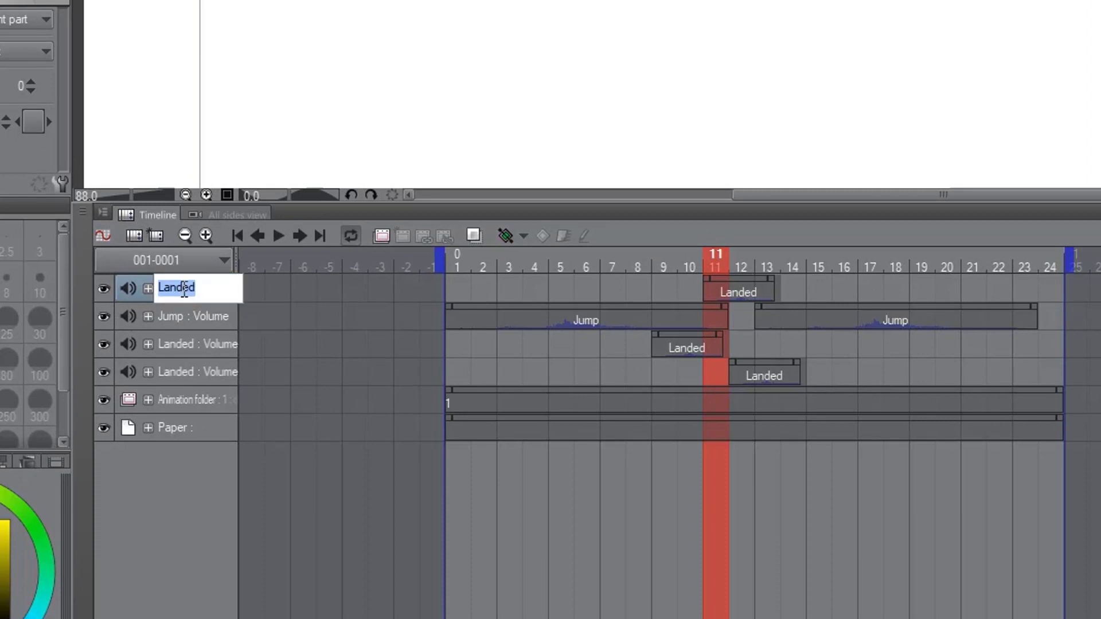
type("Test")
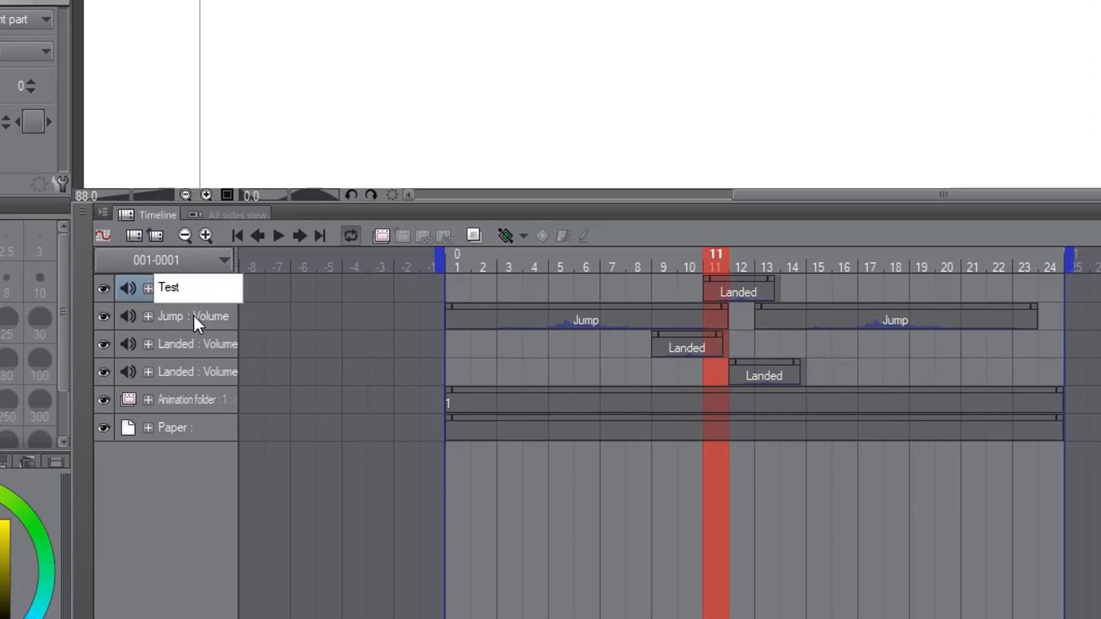
key("Return")
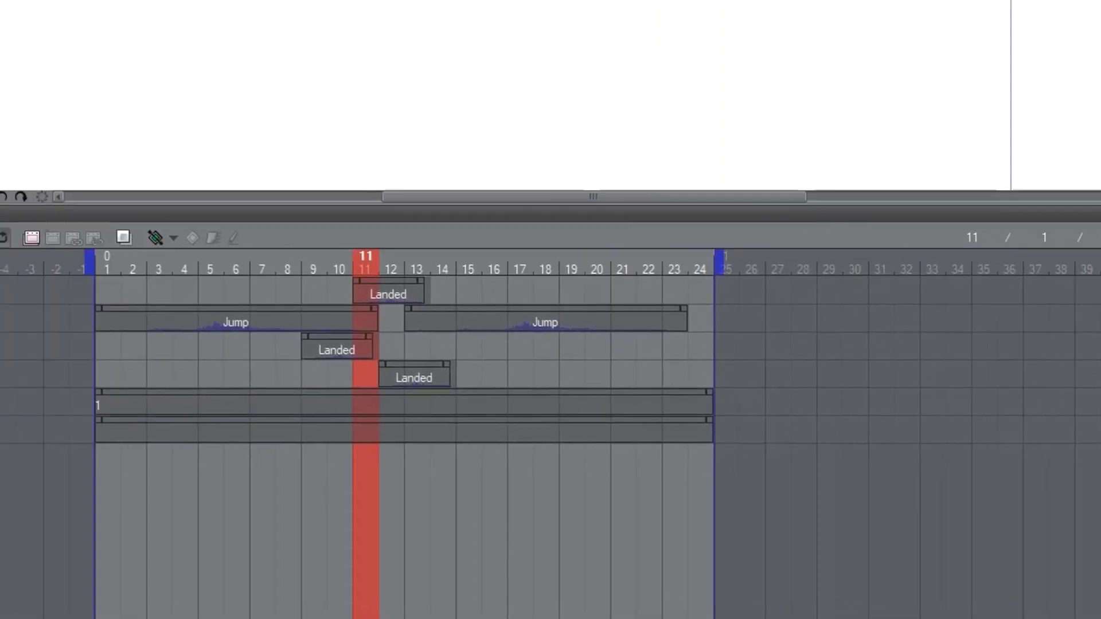
- Reorder the audio tracks so that the Jump track sits below the three Landed tracks, just above the animation folder
left_click(151, 307)
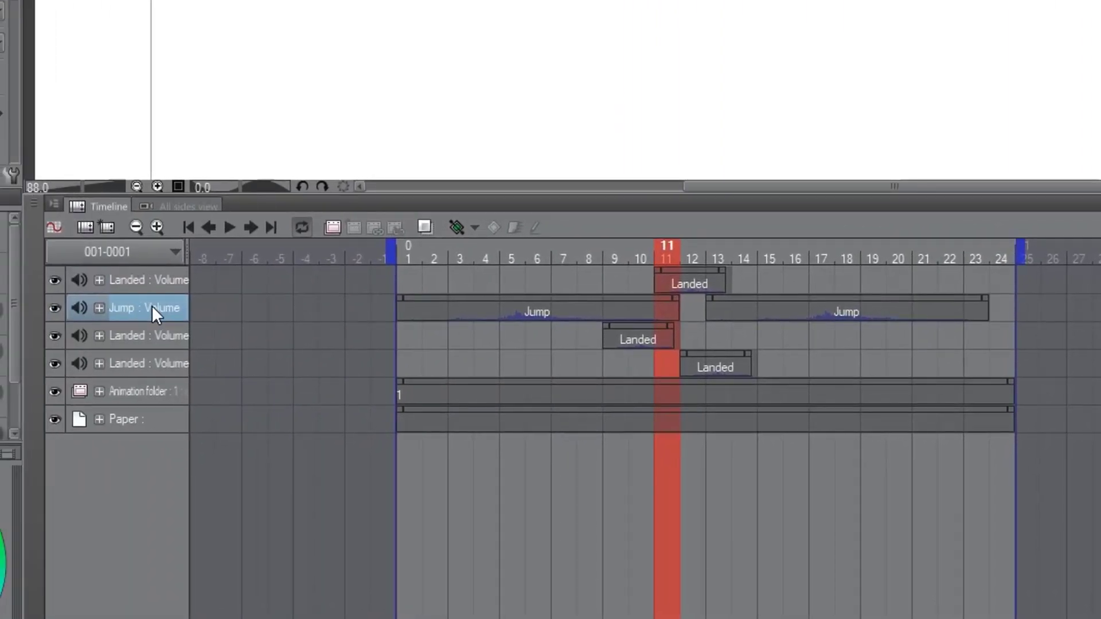
left_click_drag(152, 308, 150, 370)
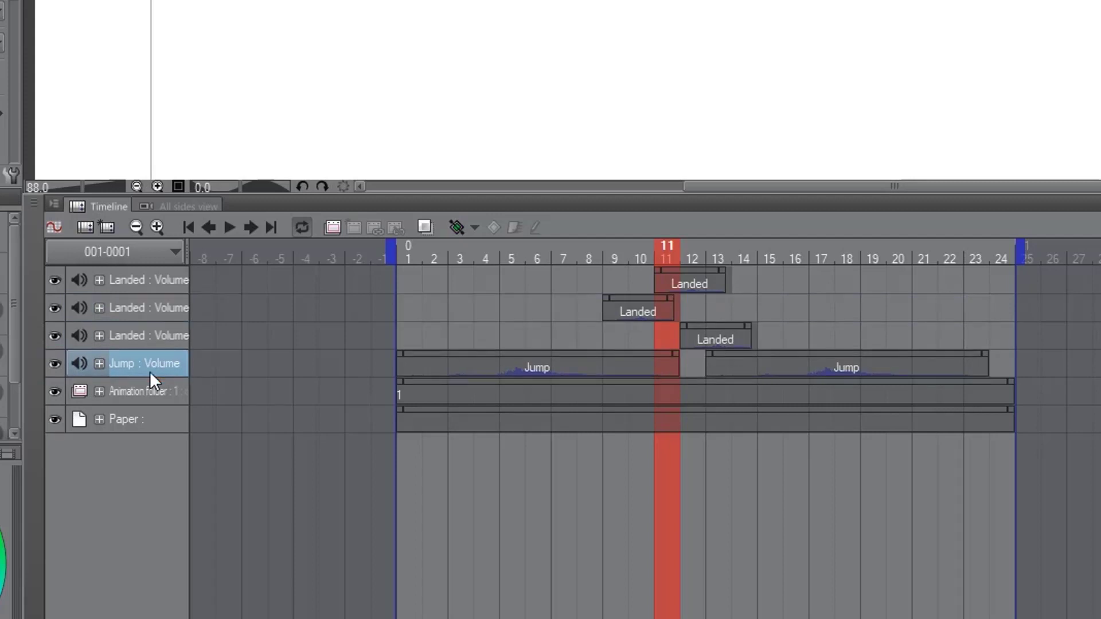
left_click(144, 337, "ctrl")
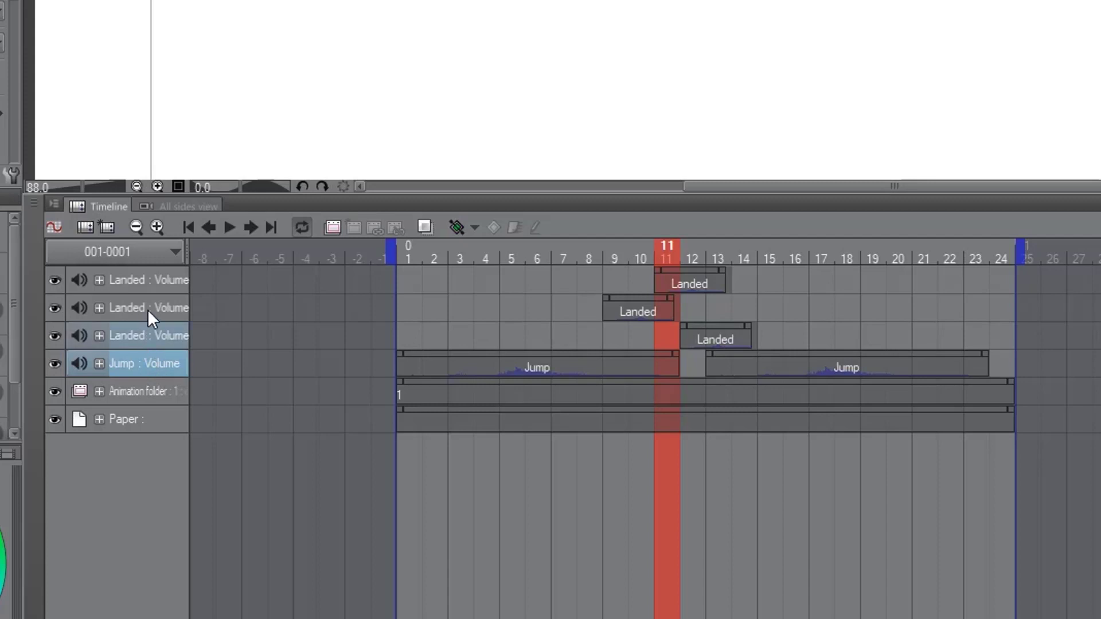
left_click(147, 308, "ctrl")
left_click_drag(146, 310, 158, 275)
left_click(153, 364)
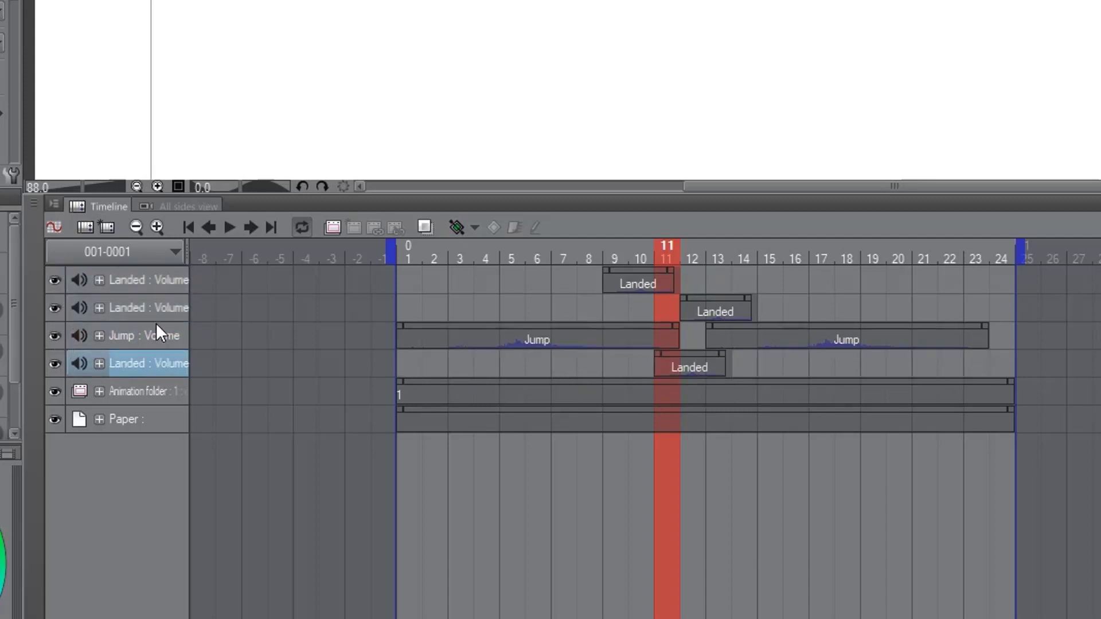
left_click_drag(156, 322, 147, 370)
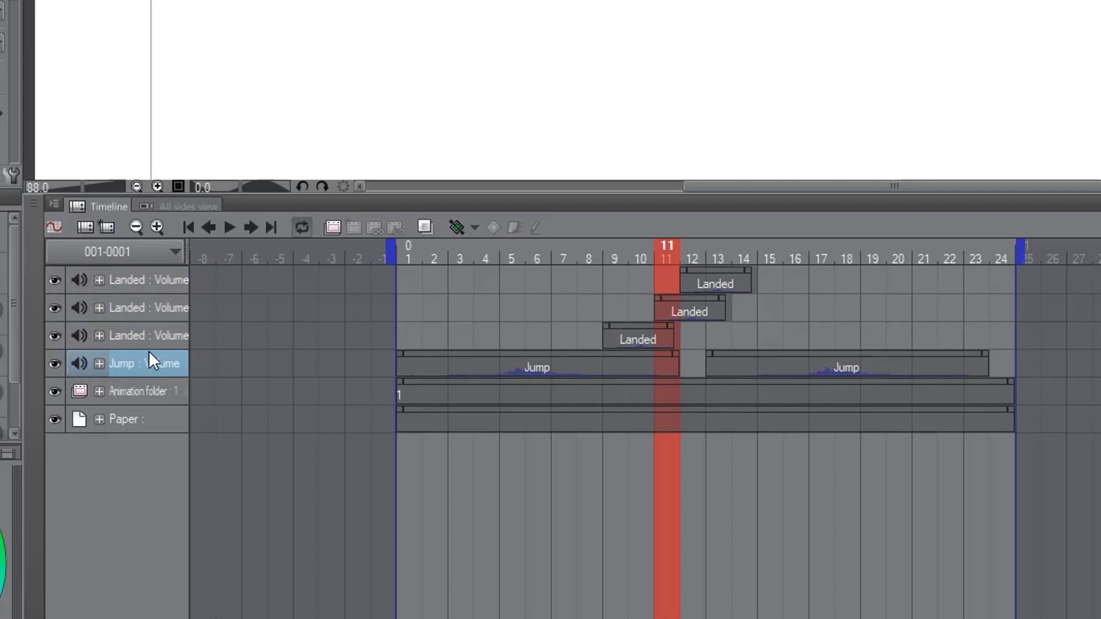
- Select the three Landed tracks and the Jump track, and group them into a new layer folder
left_click(140, 279, "shift")
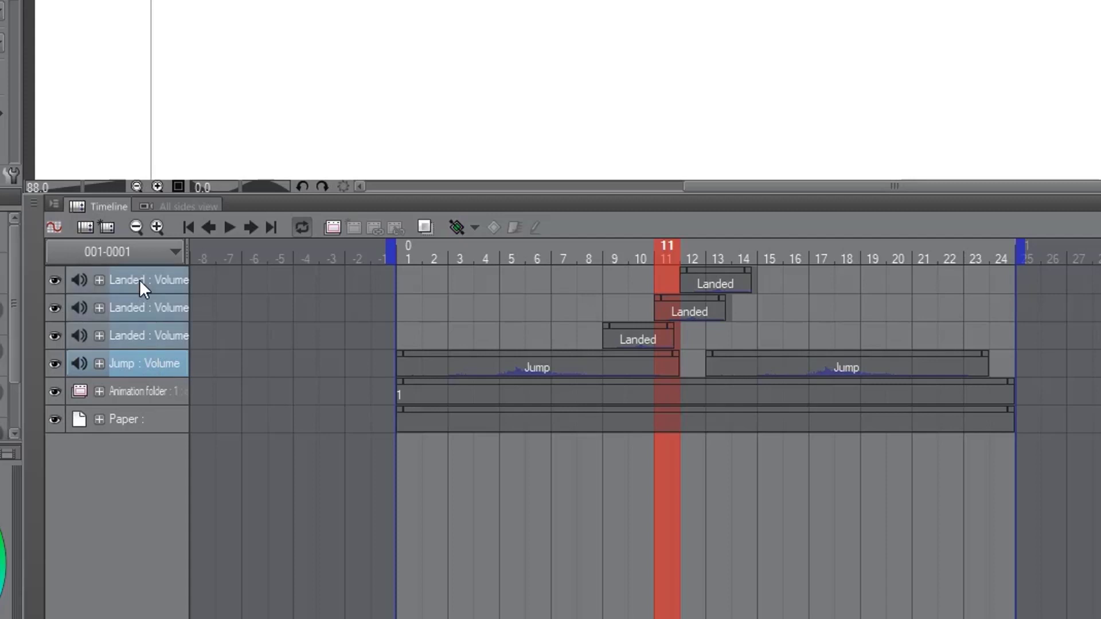
left_click(146, 335, "shift")
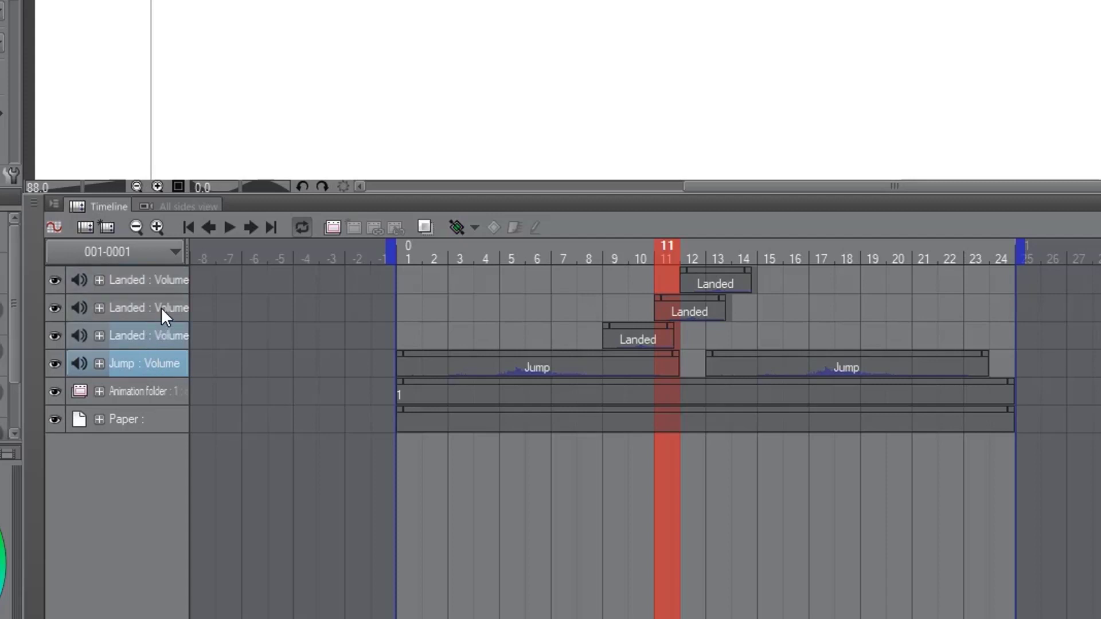
left_click(161, 307, "shift")
left_click(170, 274, "shift")
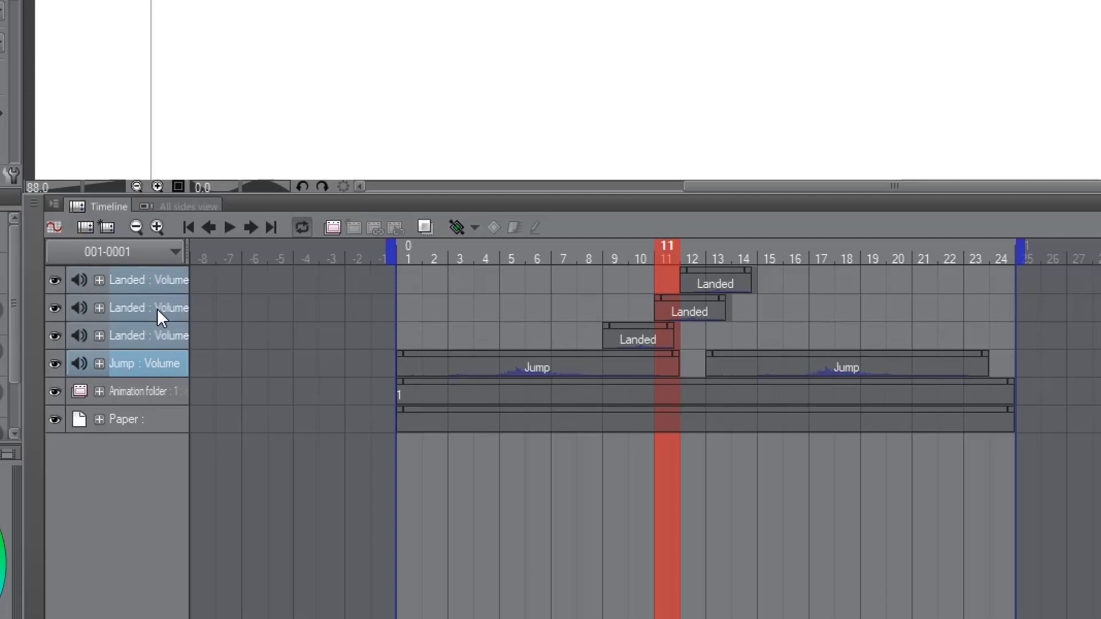
right_click(157, 309)
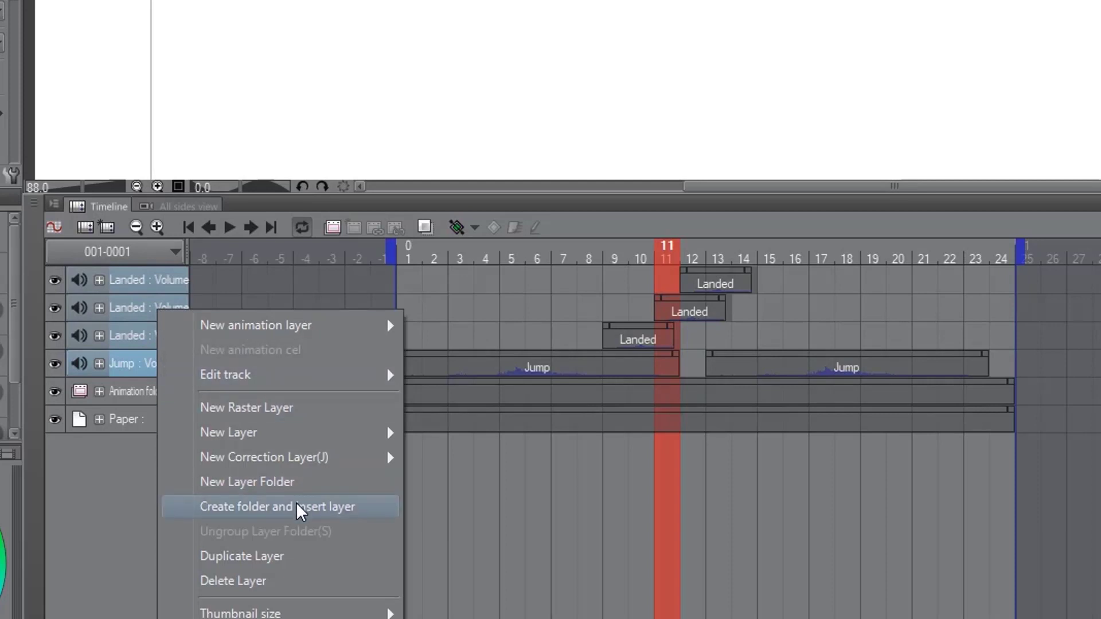
left_click(353, 504)
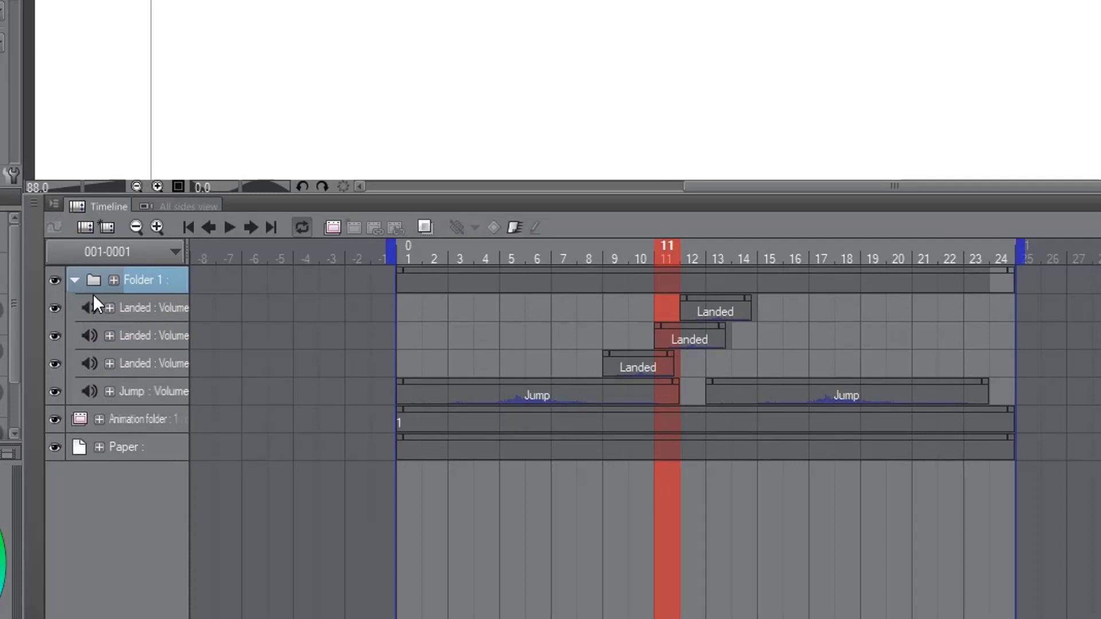
- Rename the folder of audio tracks as Sfx and collapse it in both the timeline and the layer list
left_click(75, 280)
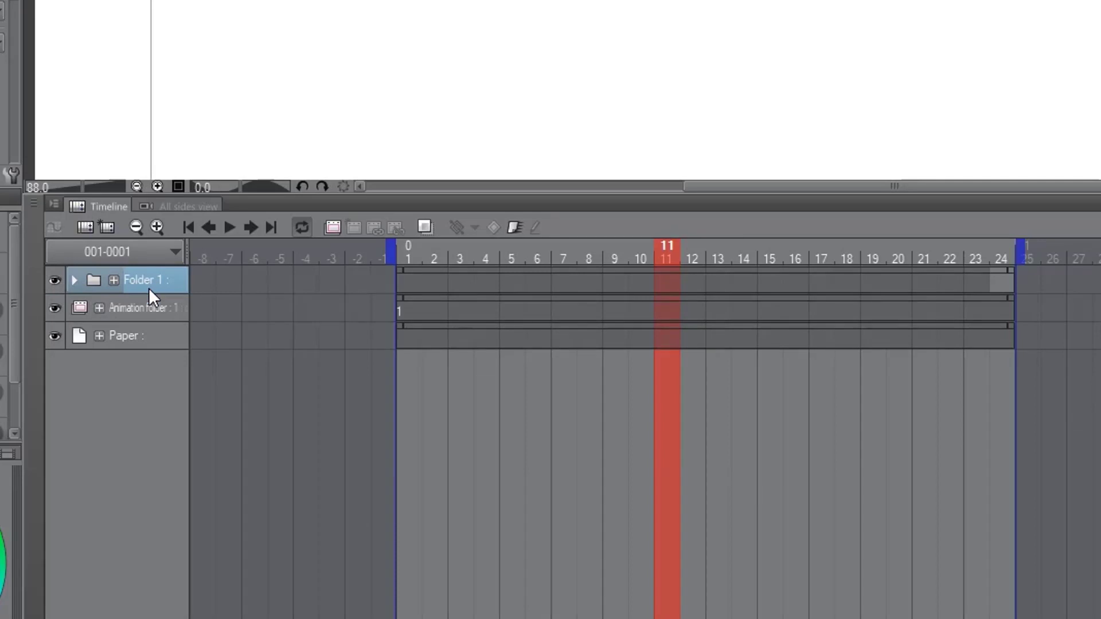
double_click(150, 279)
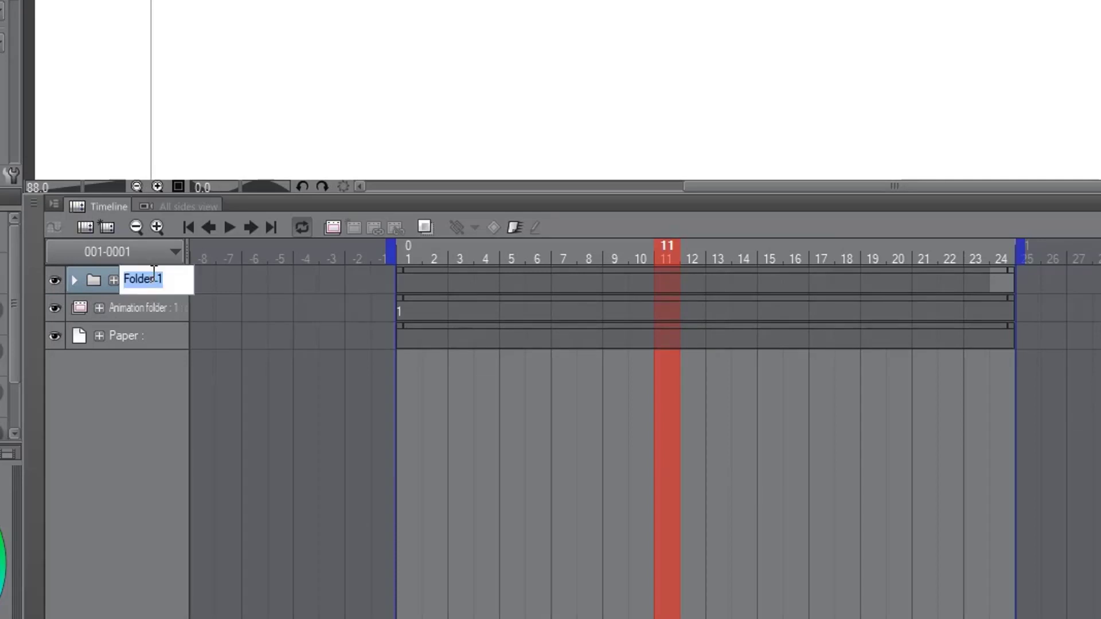
type("Sfx")
key("Return")
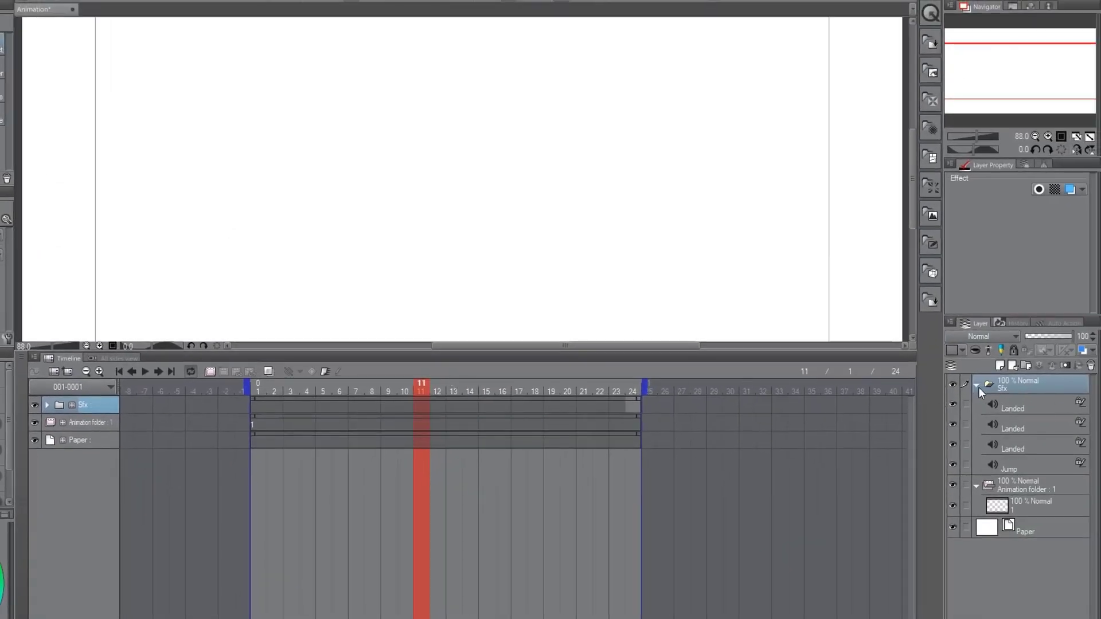
left_click(978, 387)
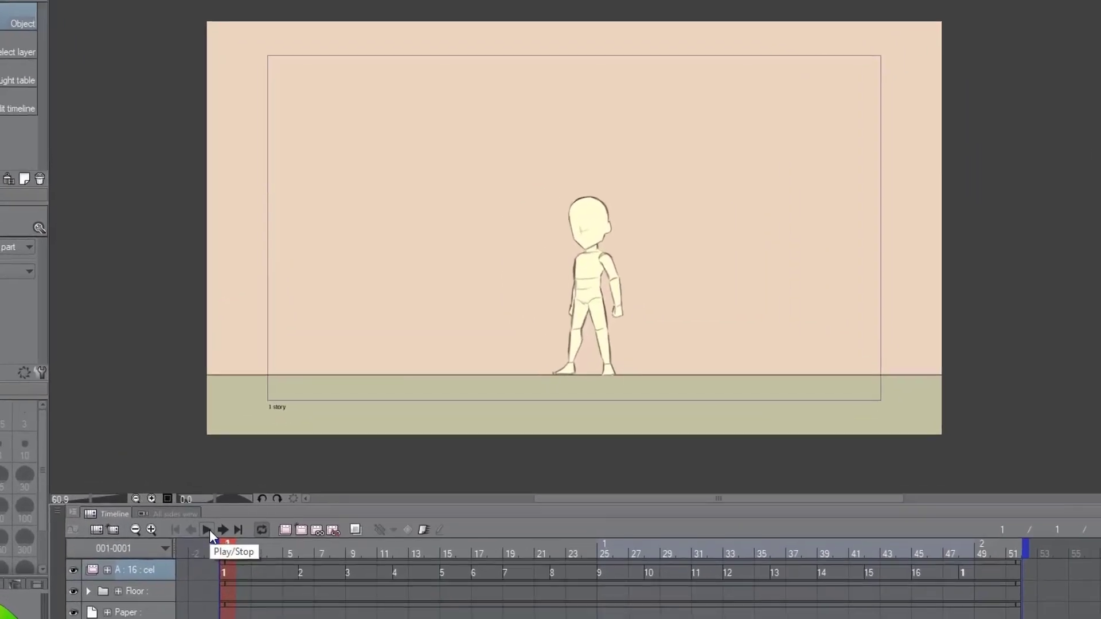
- Play the jumping character animation in Exemplo 3 to review its motion without sound
left_click(208, 530)
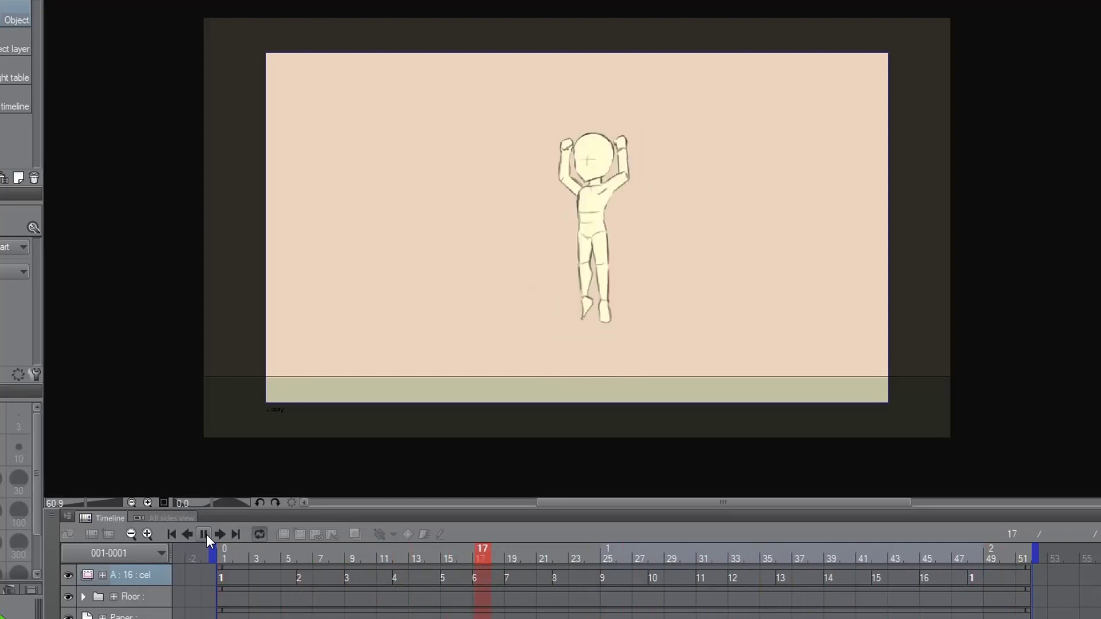
left_click(207, 535)
left_click(226, 554)
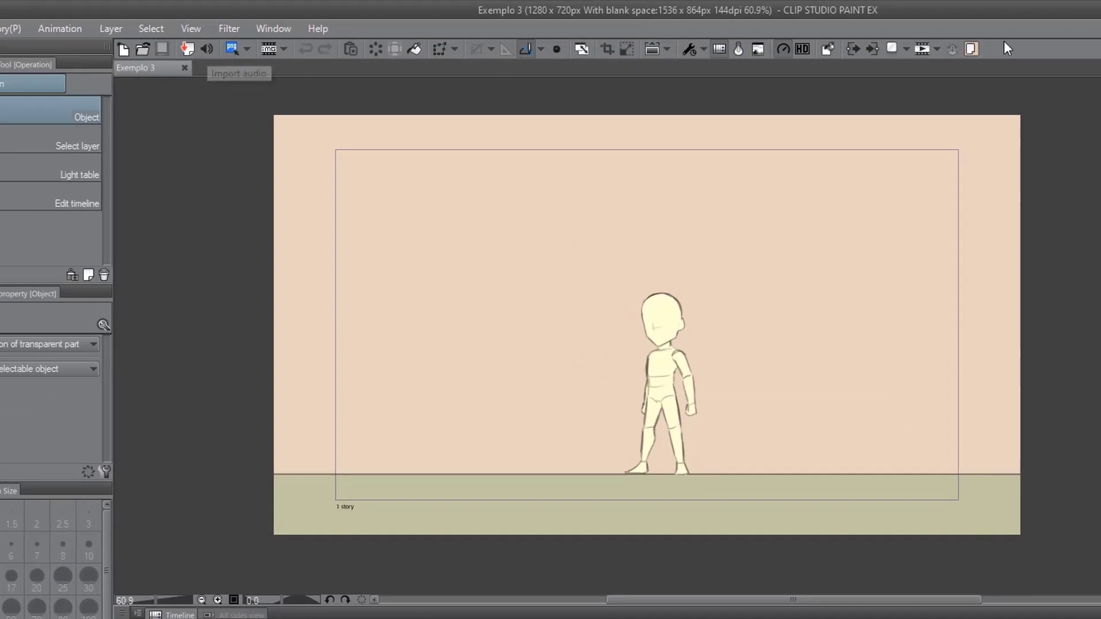
- Add the Audio import command to the command bar
right_click(869, 47)
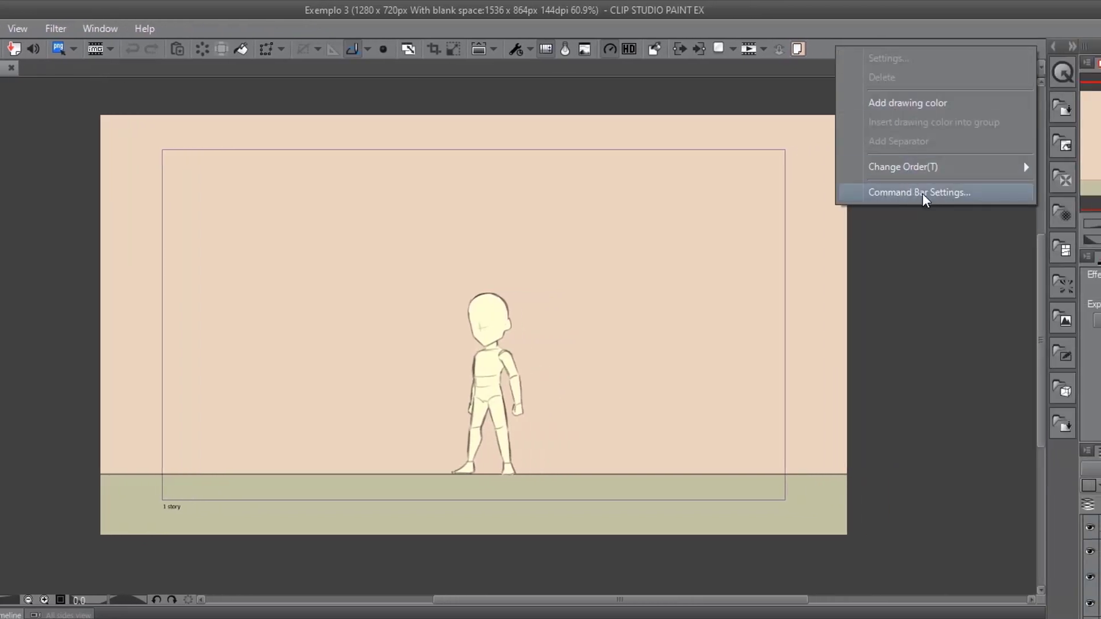
left_click(927, 194)
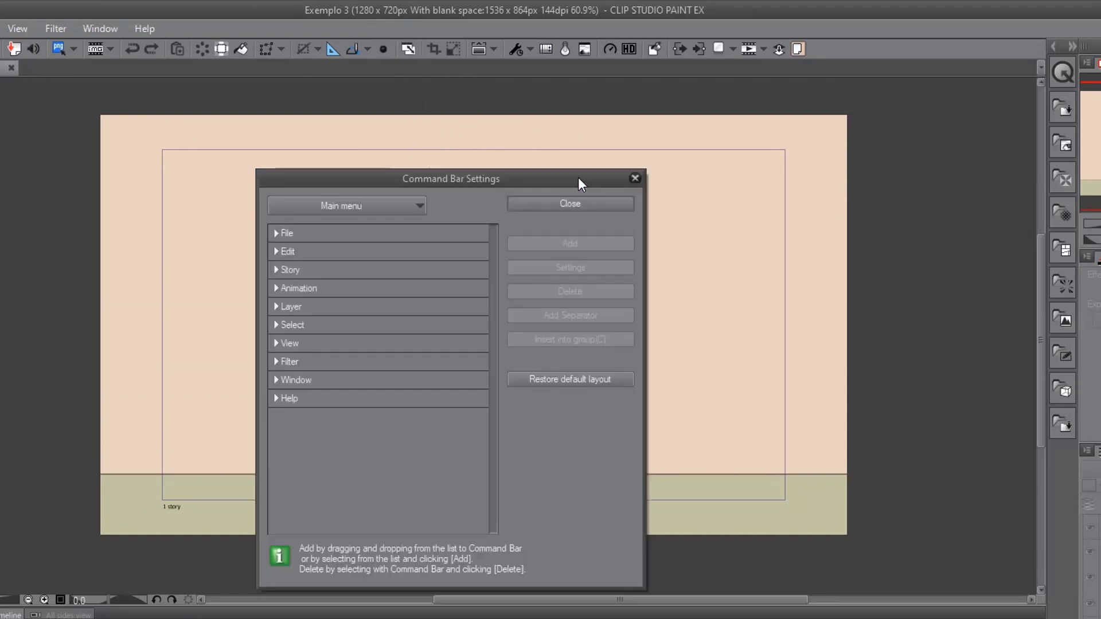
double_click(275, 233)
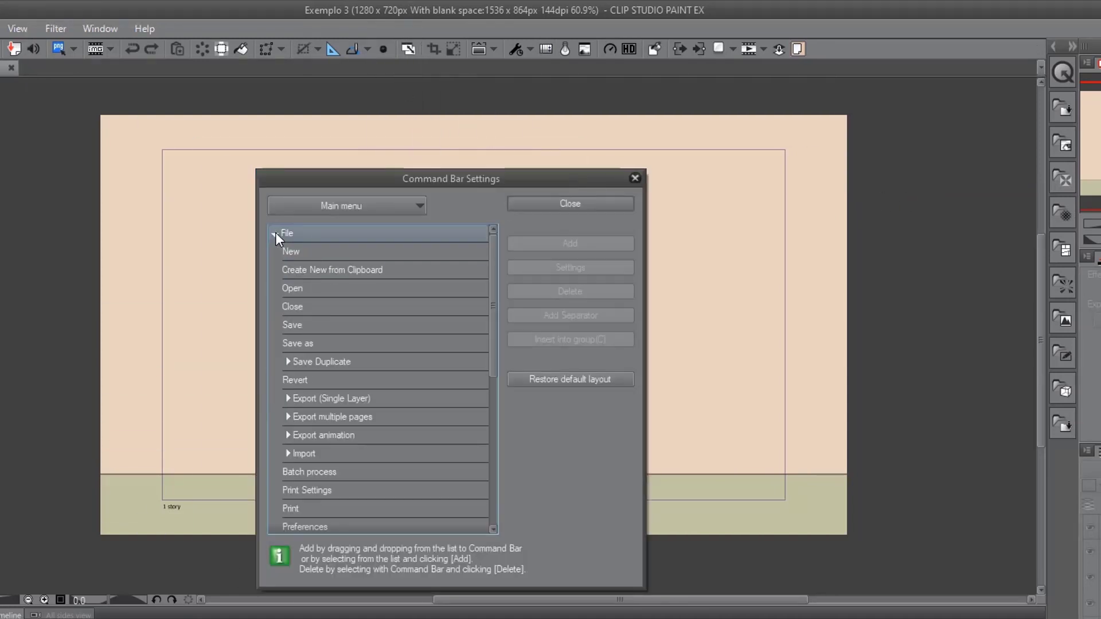
left_click(285, 452)
left_click_drag(490, 327, 482, 387)
left_click(329, 370)
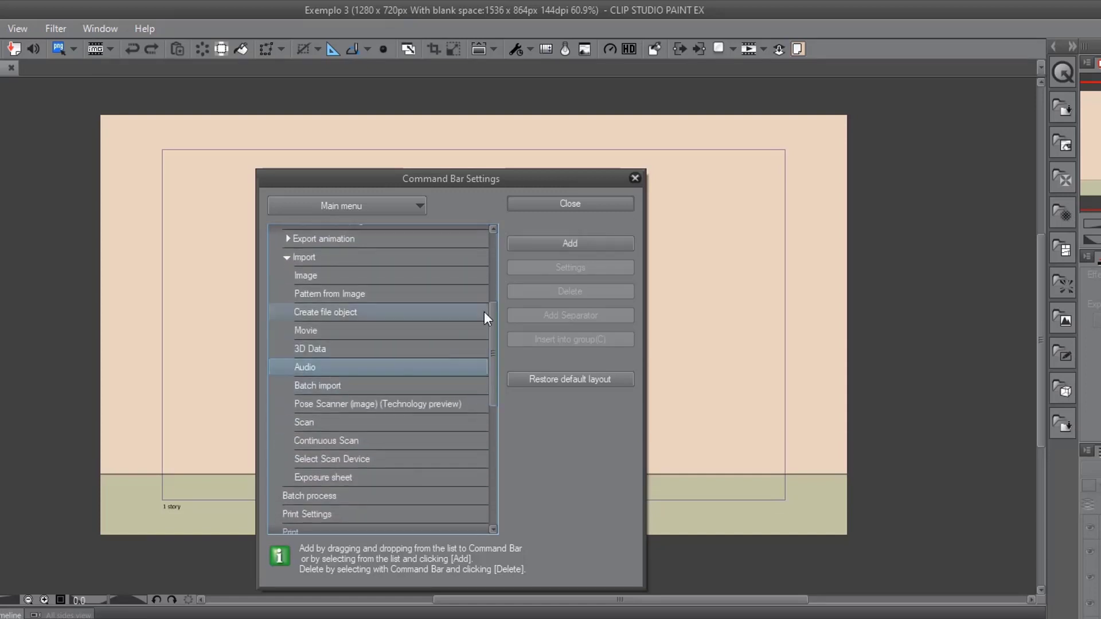
left_click(581, 245)
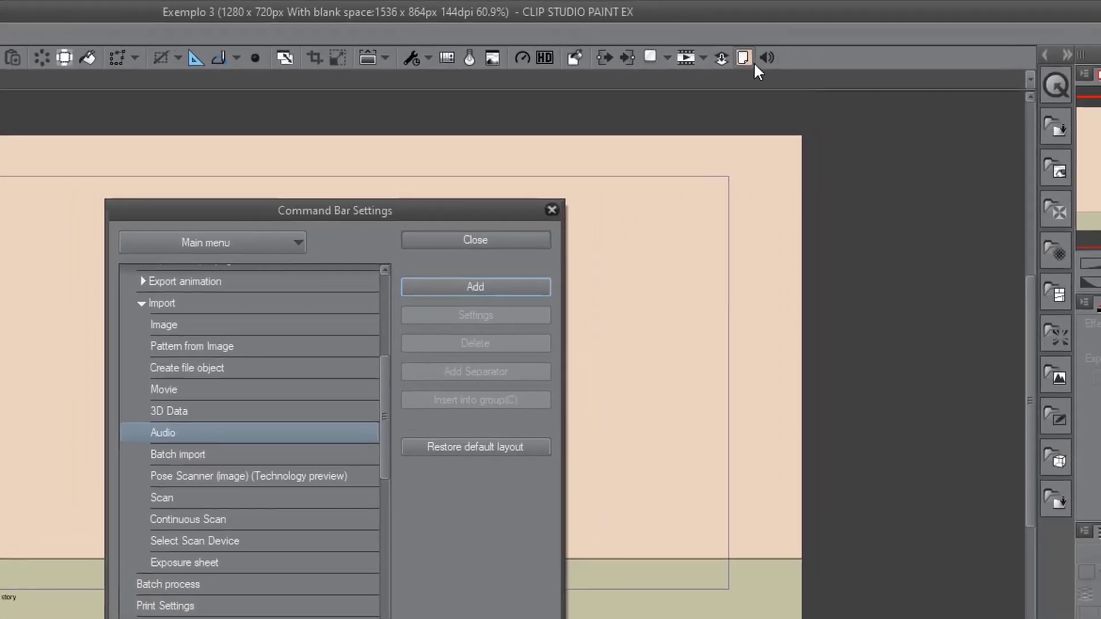
- Delete the newly added duplicate audio import shortcut from the command bar
left_click(760, 58)
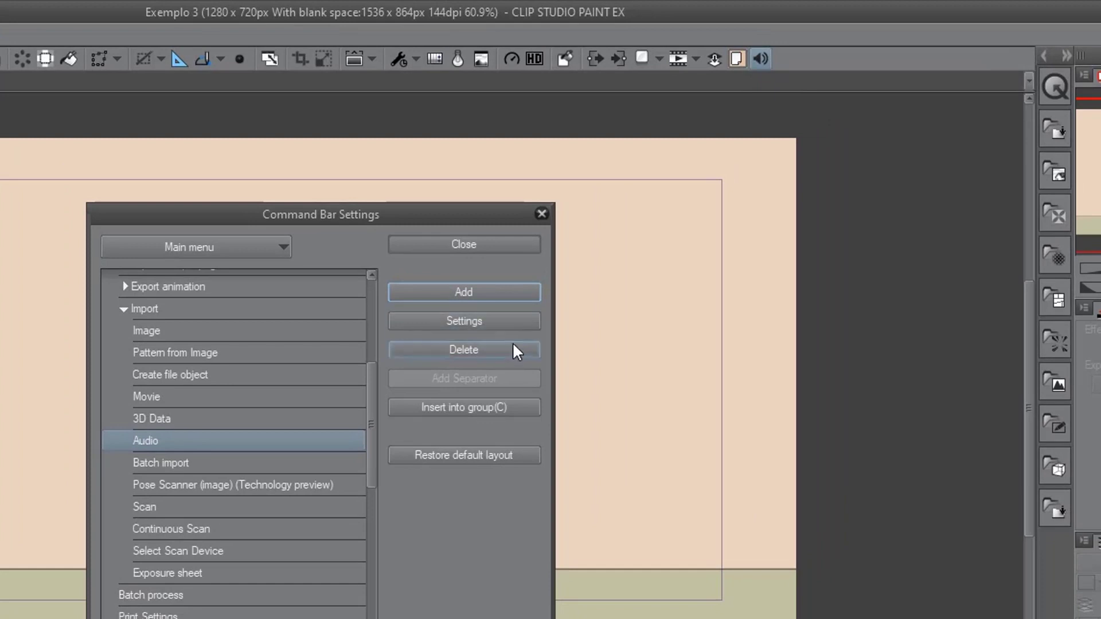
left_click(511, 350)
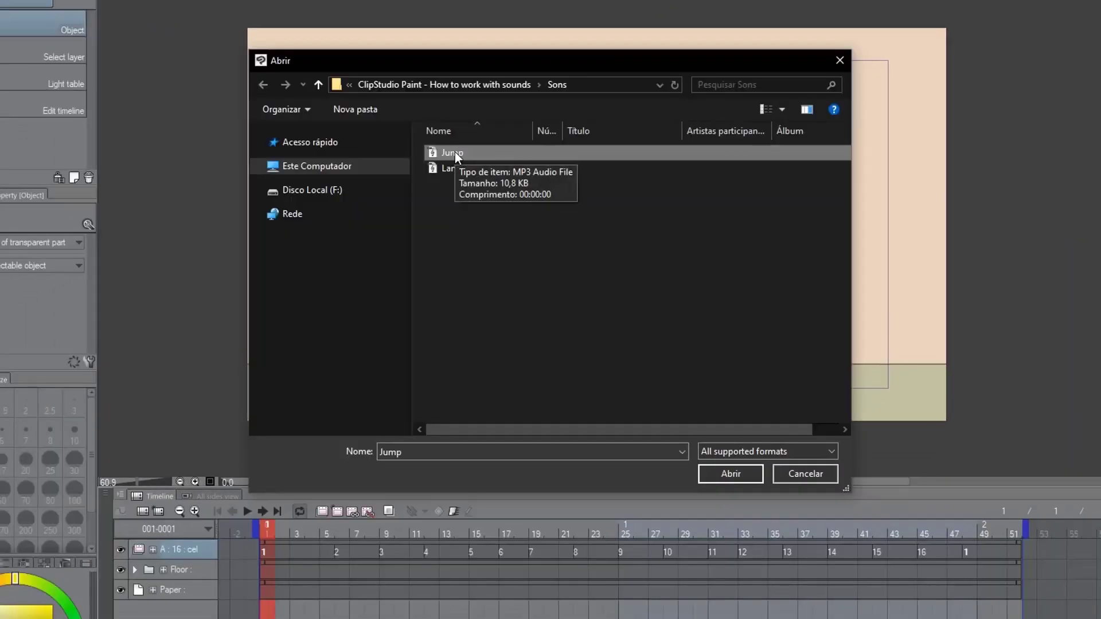
- Import the Jump audio file at frame 1 and play the animation with it from the start
left_click(726, 475)
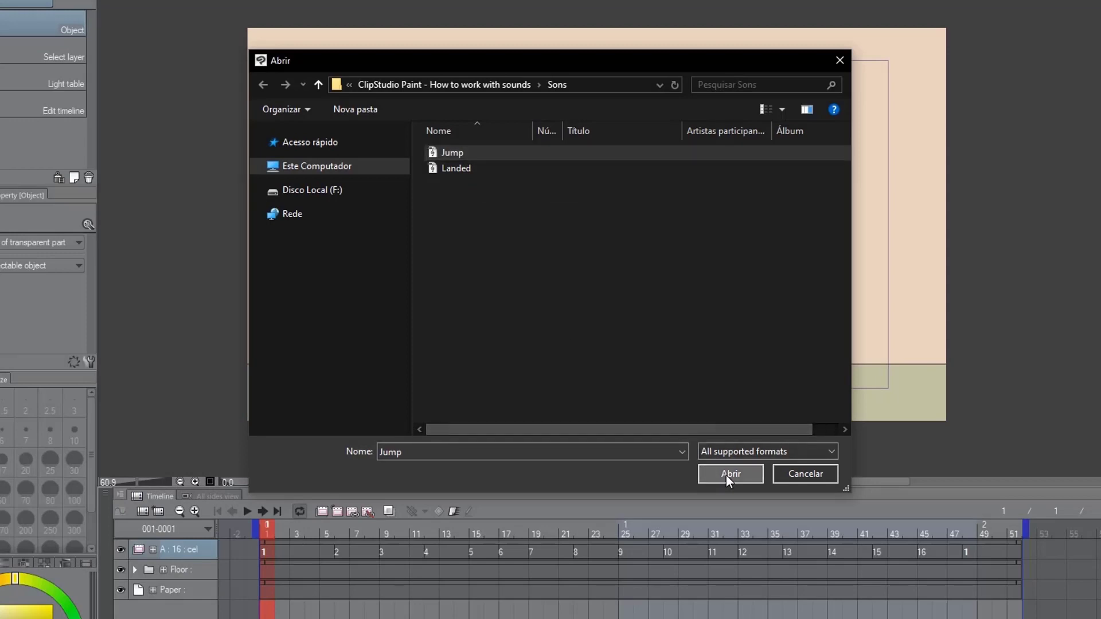
key("space")
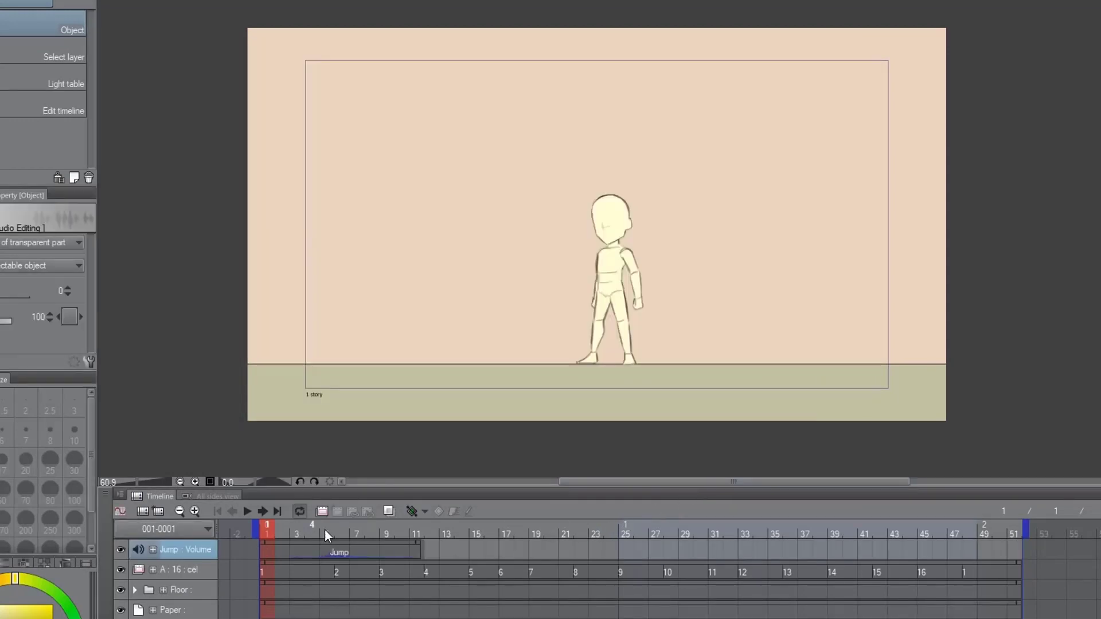
left_click(256, 531)
left_click(244, 511)
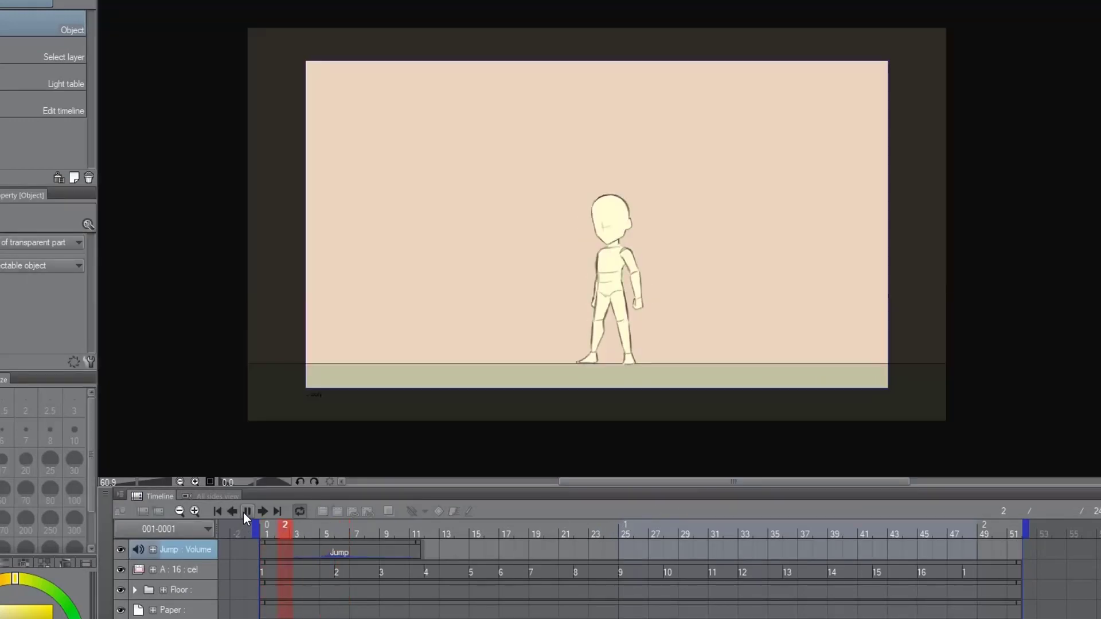
left_click(243, 511)
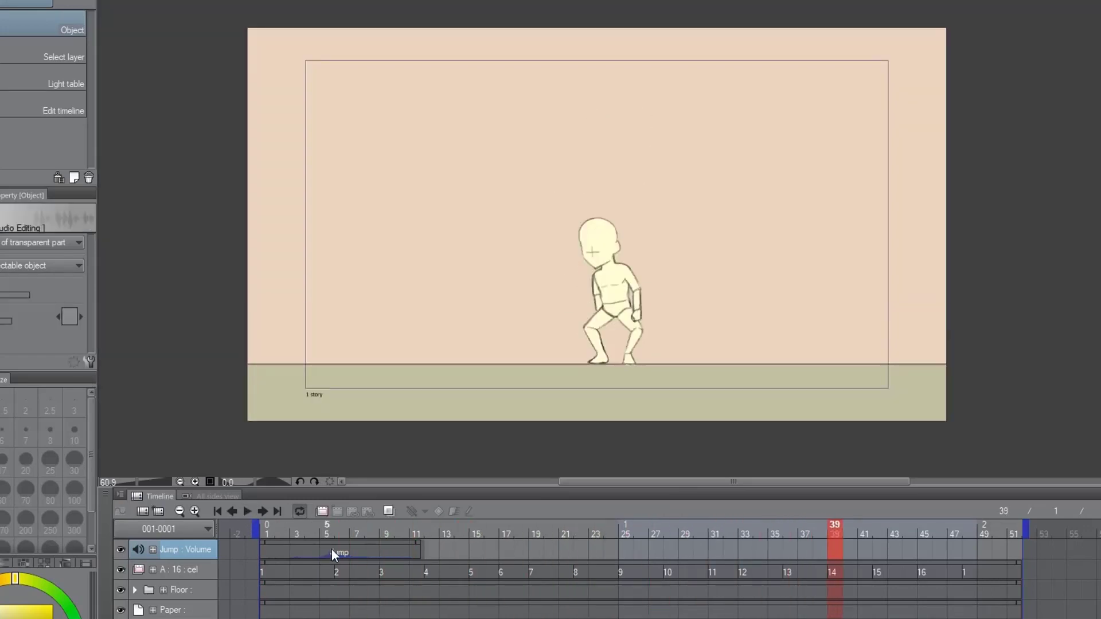
- Move the Jump clip so it starts at frame 13, and set the playhead to frame 11
left_click(345, 545)
left_click_drag(348, 546, 513, 548)
left_click_drag(443, 528, 417, 529)
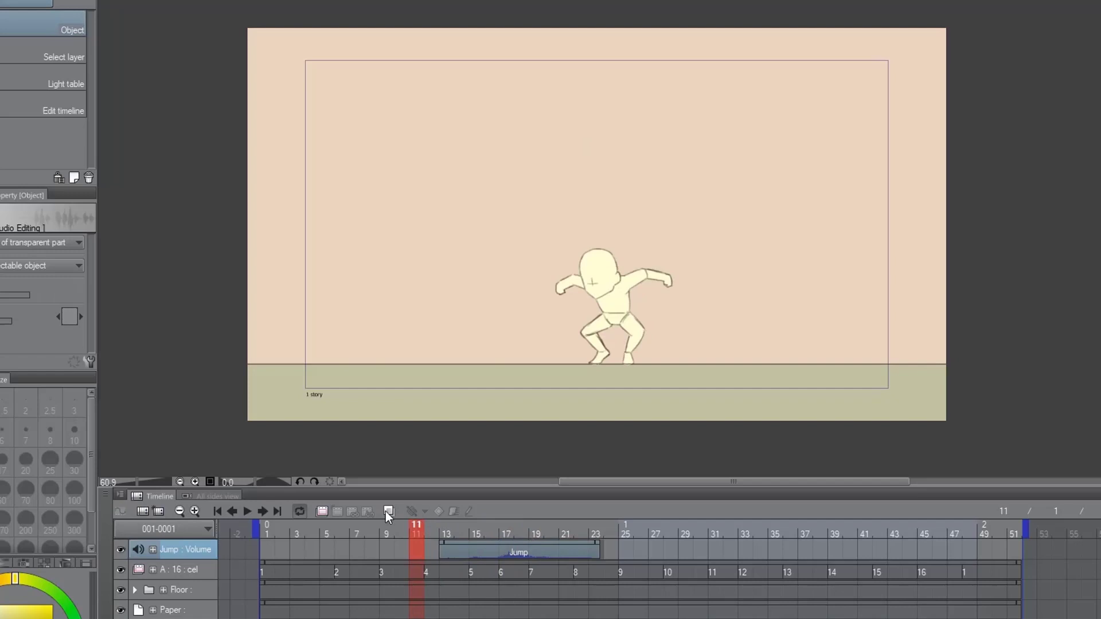
- Play the animation to check the Jump sound's timing against the character's leap, replaying it from frame 6
left_click(246, 511)
left_click(247, 511)
left_click(338, 527)
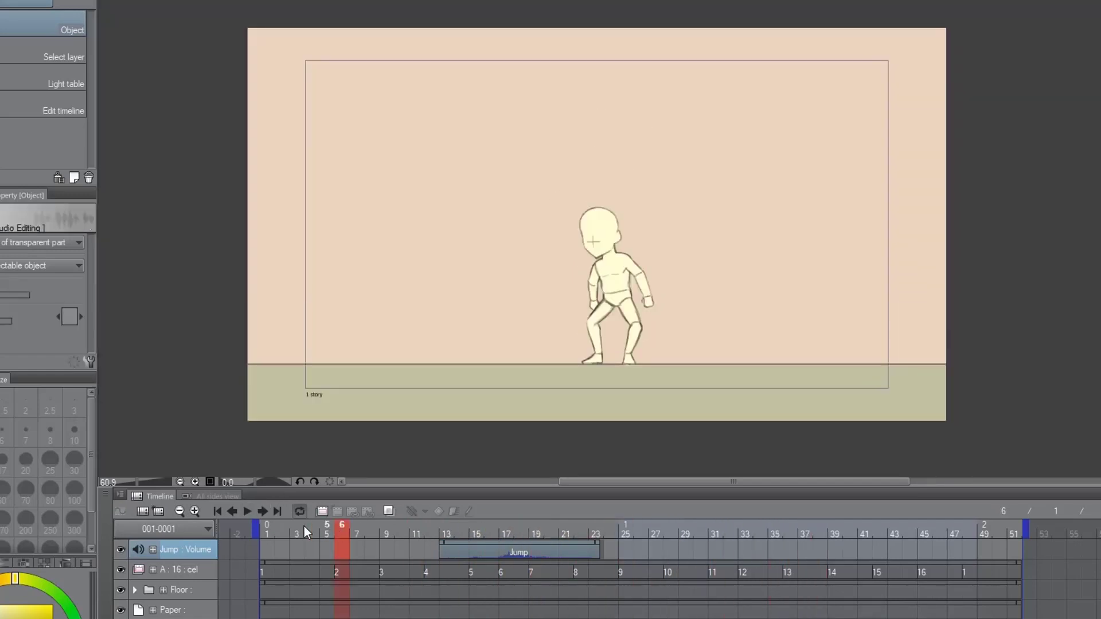
left_click(247, 511)
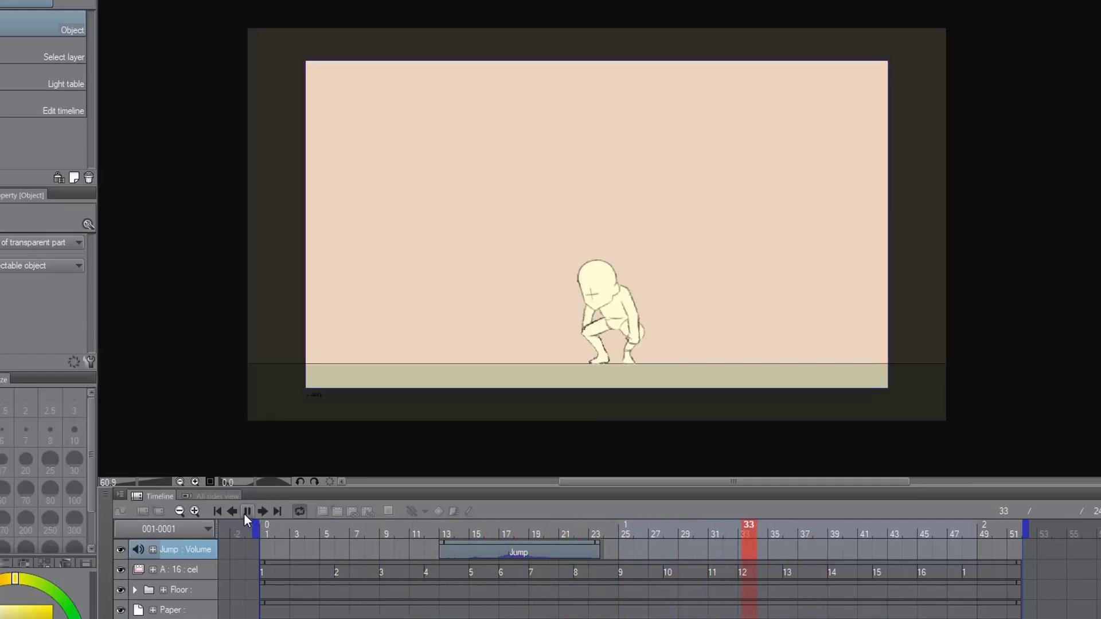
left_click(246, 510)
- Import the Landed audio file at frame 31, where the character touches the ground
mouse_move(534, 532)
left_mouse_down()
mouse_move(728, 534)
mouse_move(697, 533)
mouse_move(716, 534)
left_mouse_up()
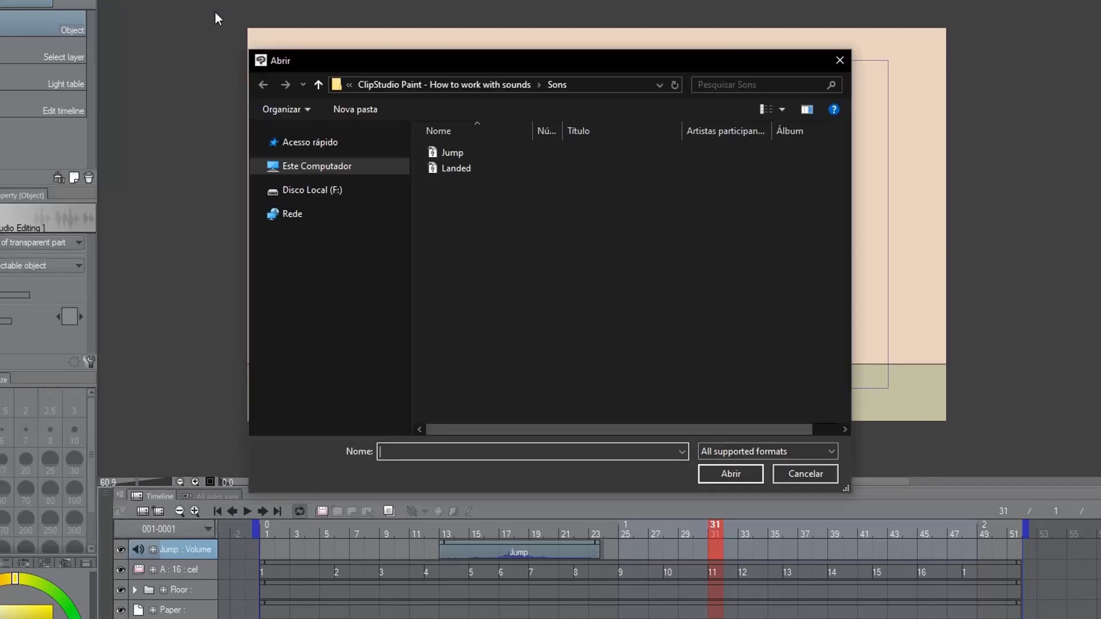
double_click(455, 167)
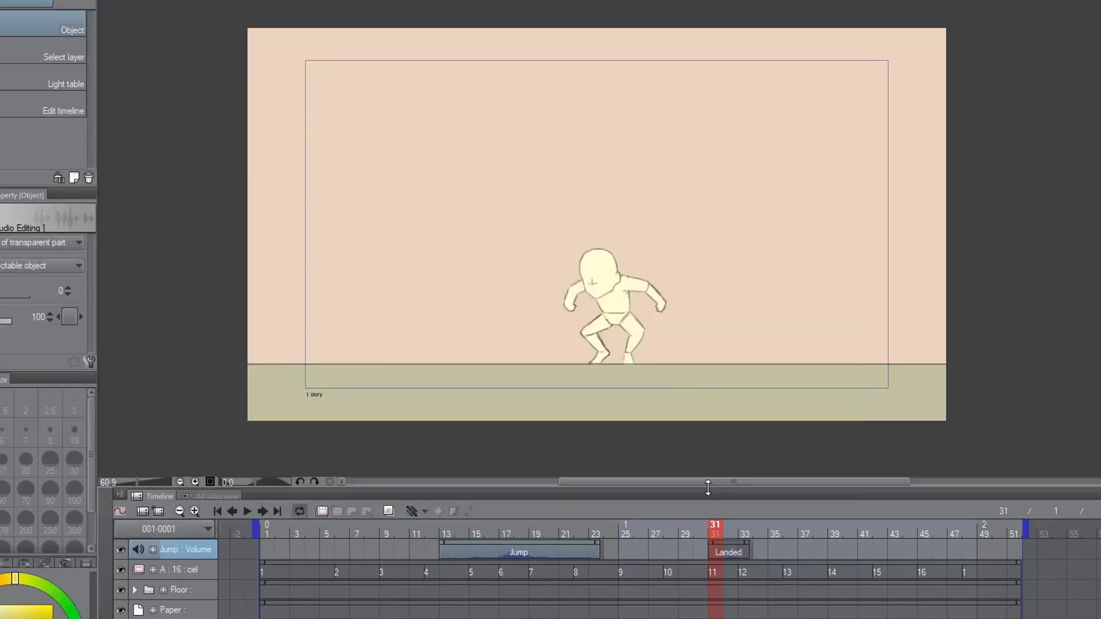
- Move the Landed clip so it starts at frame 30 and play the animation to check the landing sound
left_click_drag(708, 528, 655, 530)
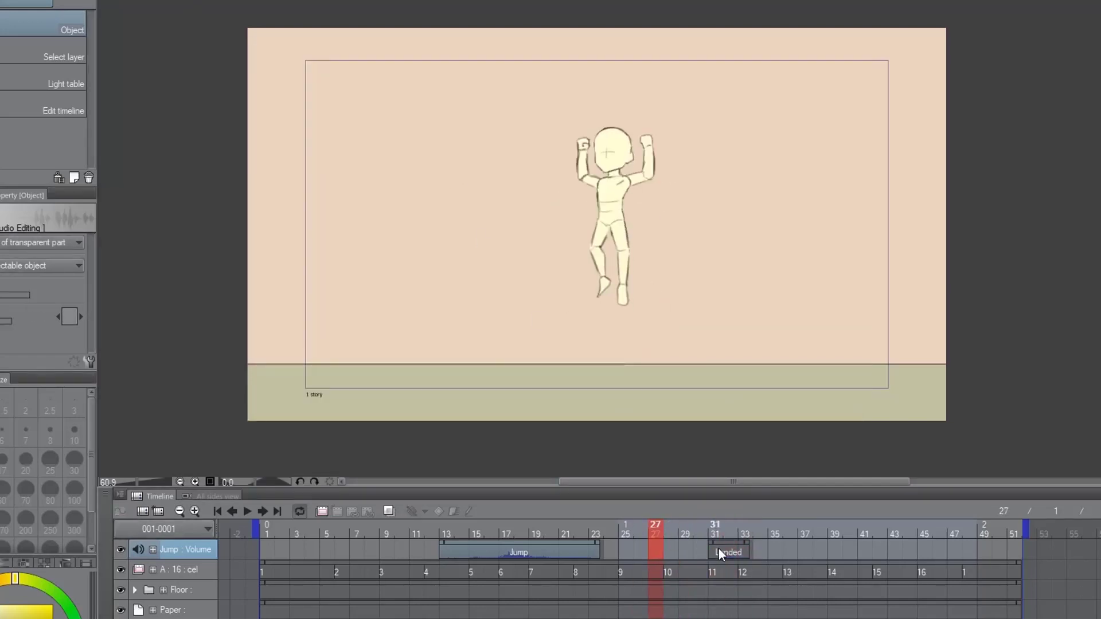
left_click_drag(728, 543, 700, 539)
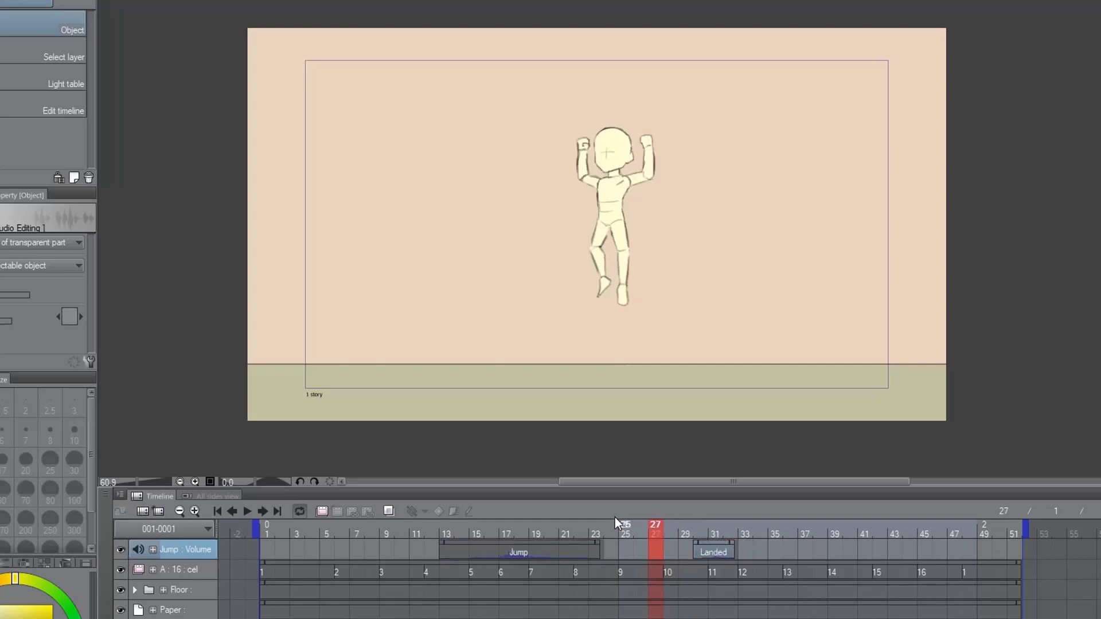
left_click(247, 511)
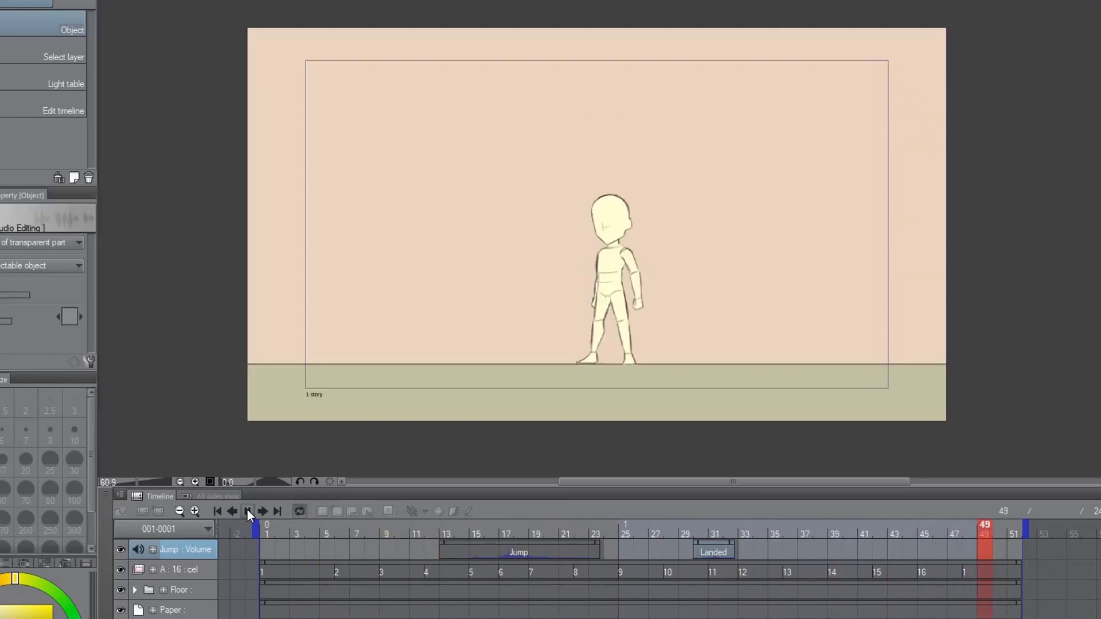
- Stop playback, select the Jump clip and set its volume to 50 at frame 13
left_click(247, 511)
left_click(386, 531)
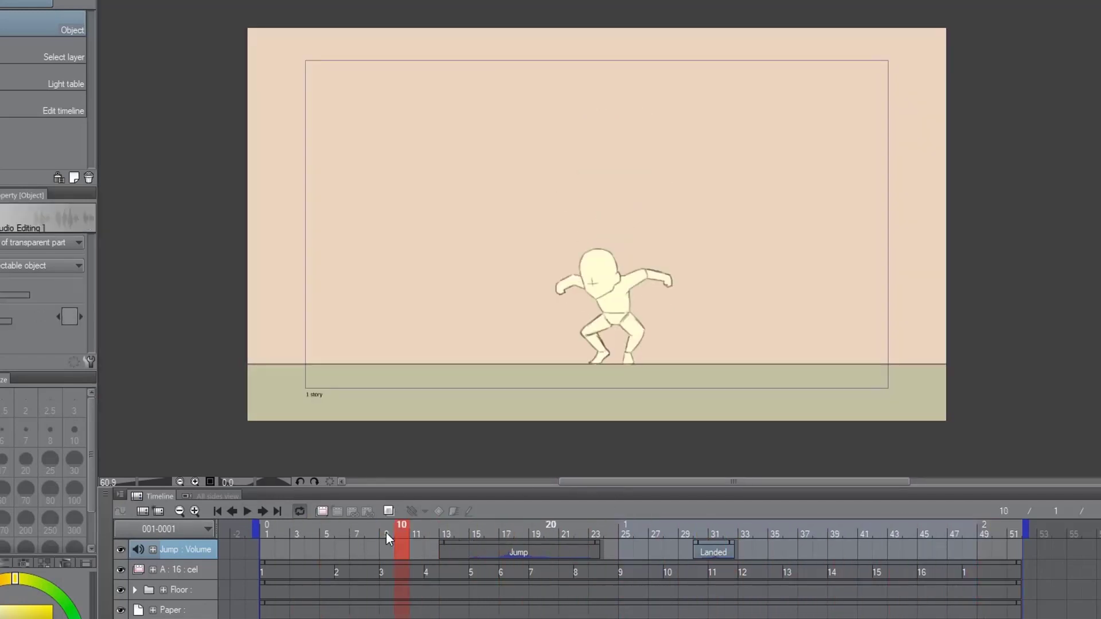
left_click(524, 549)
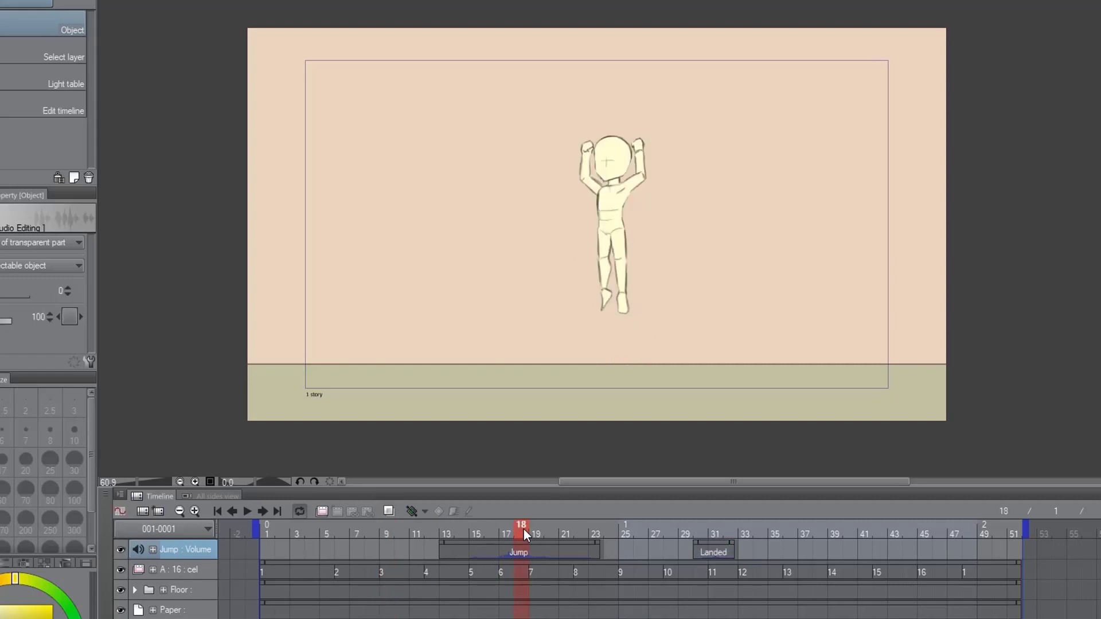
left_click_drag(524, 528, 446, 527)
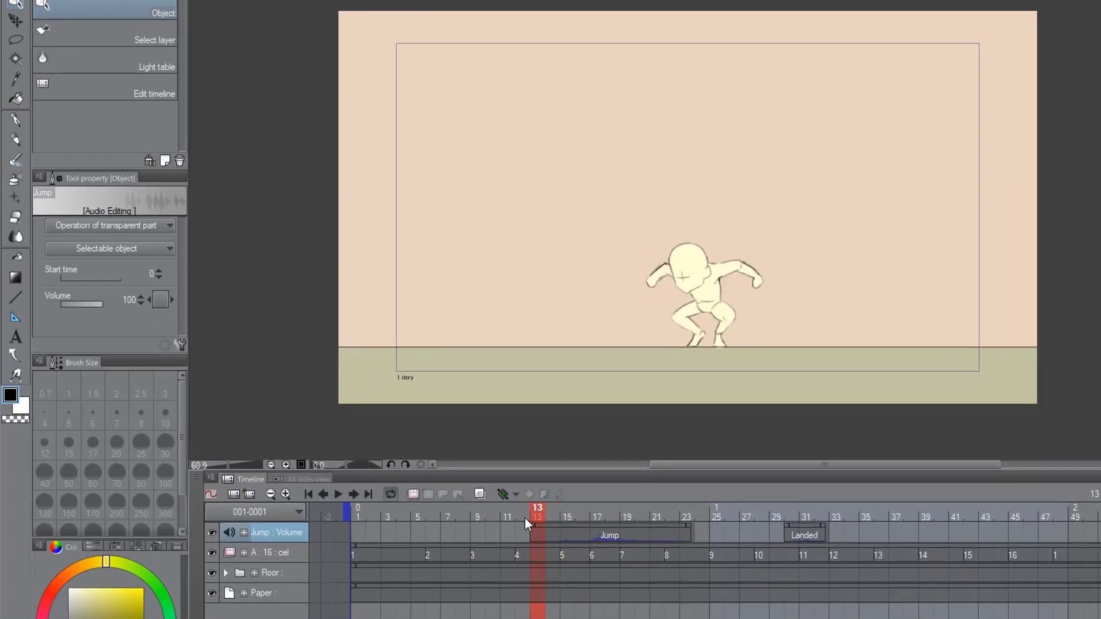
mouse_move(537, 513)
left_mouse_down()
mouse_move(614, 511)
mouse_move(536, 511)
left_mouse_up()
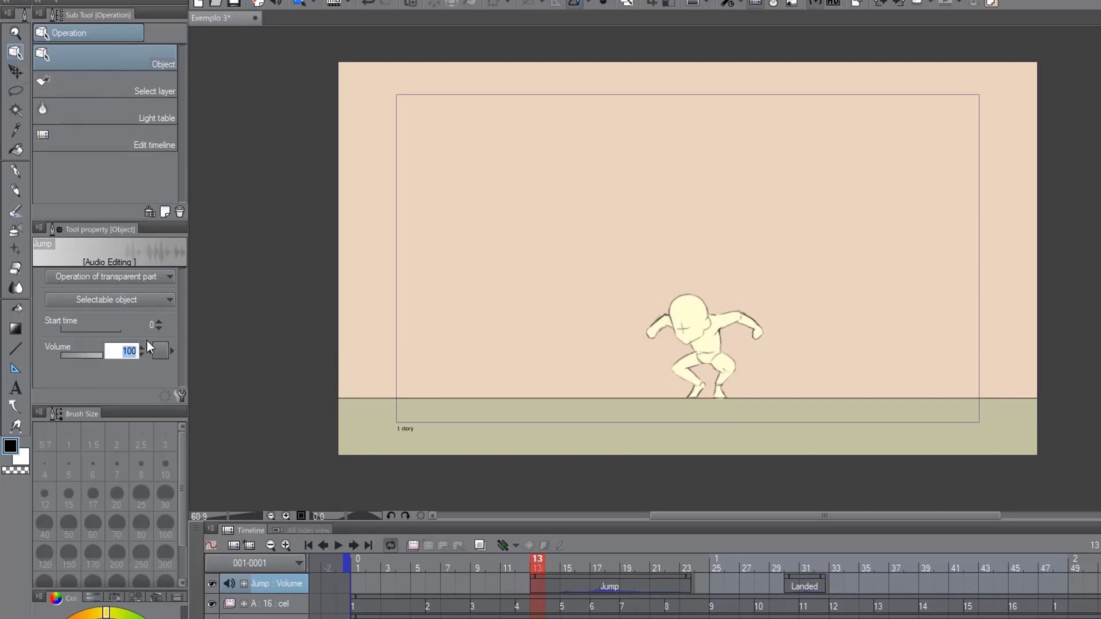
type("0")
key("Return")
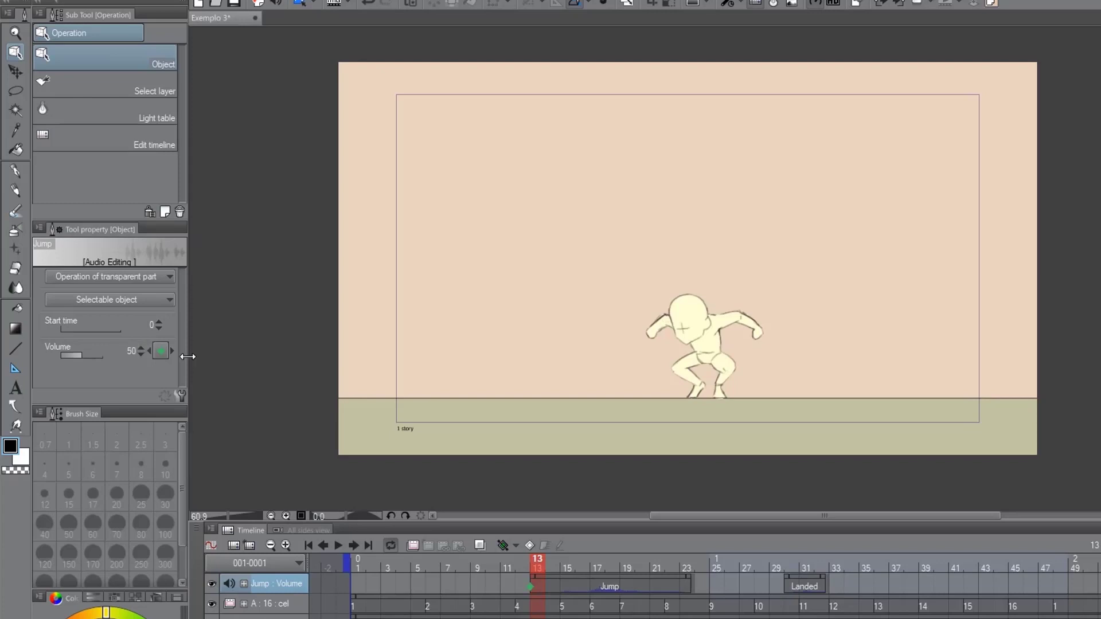
- Play the jump animation to hear the Jump clip at its reduced volume
left_click(552, 565)
key("space")
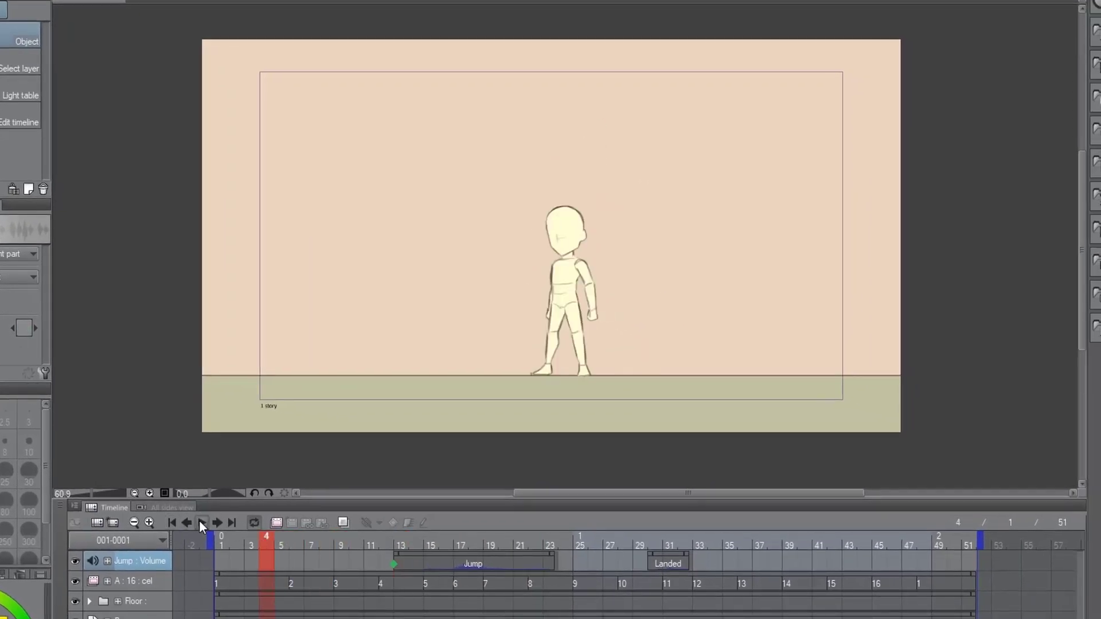
left_click(201, 522)
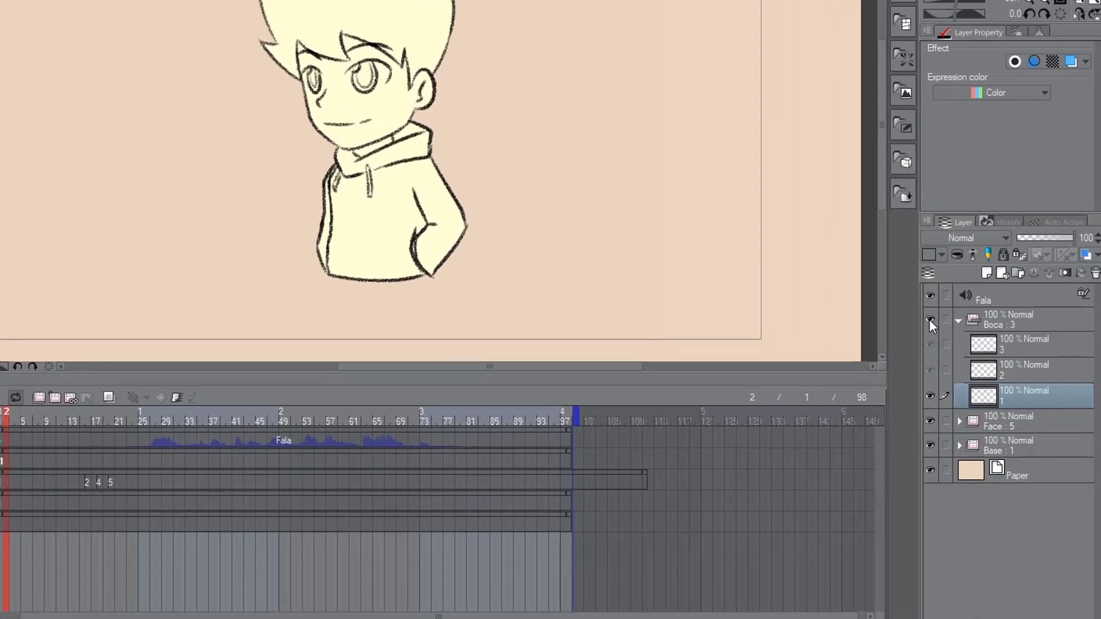
- Examine the Boca mouth folder in Base Falar and play the animation to hear when the Fala speech starts
left_click(921, 315)
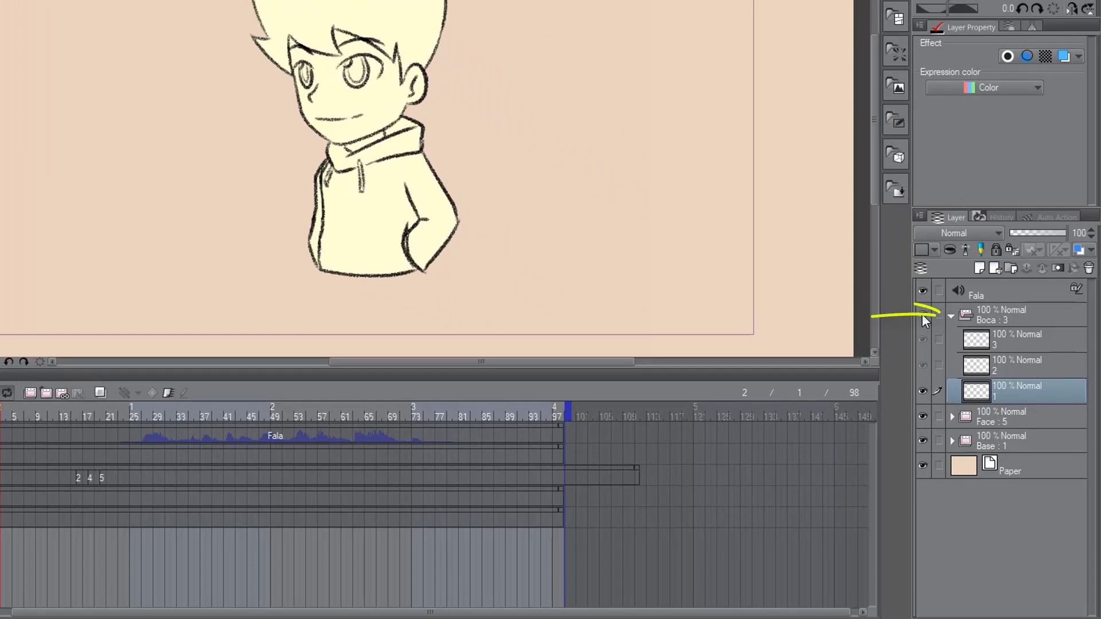
scroll(362, 93, "up", 3)
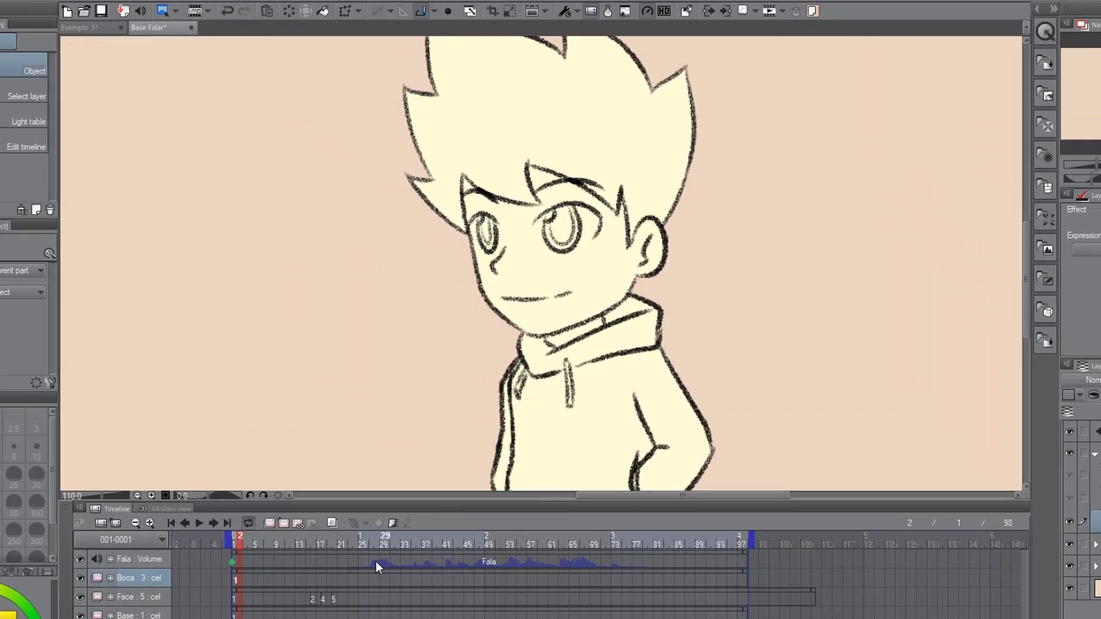
left_click(197, 524)
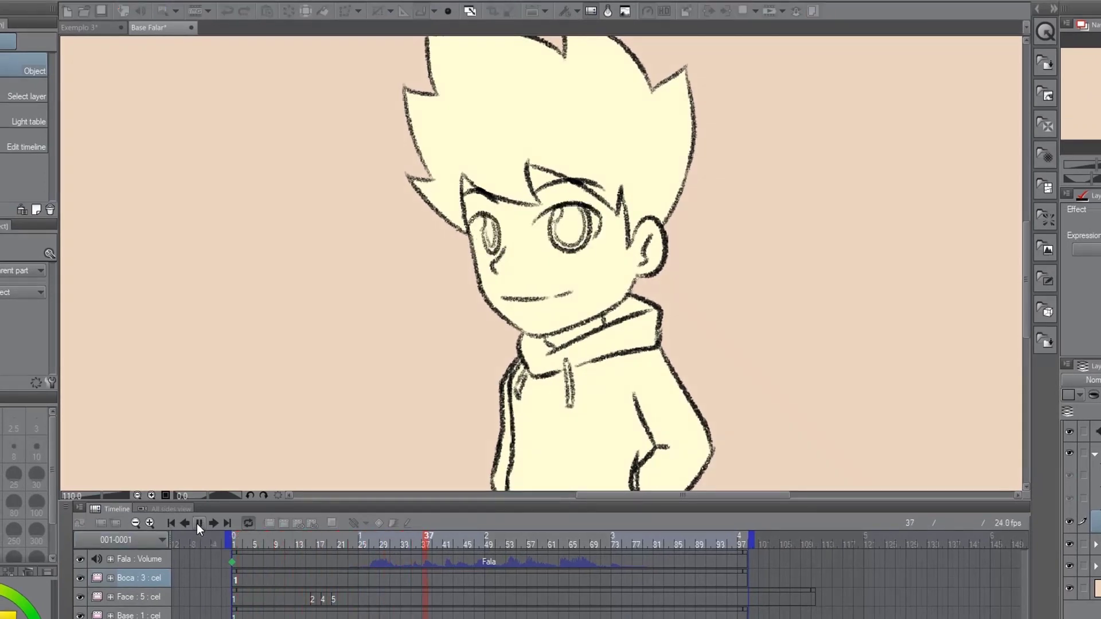
left_click(197, 523)
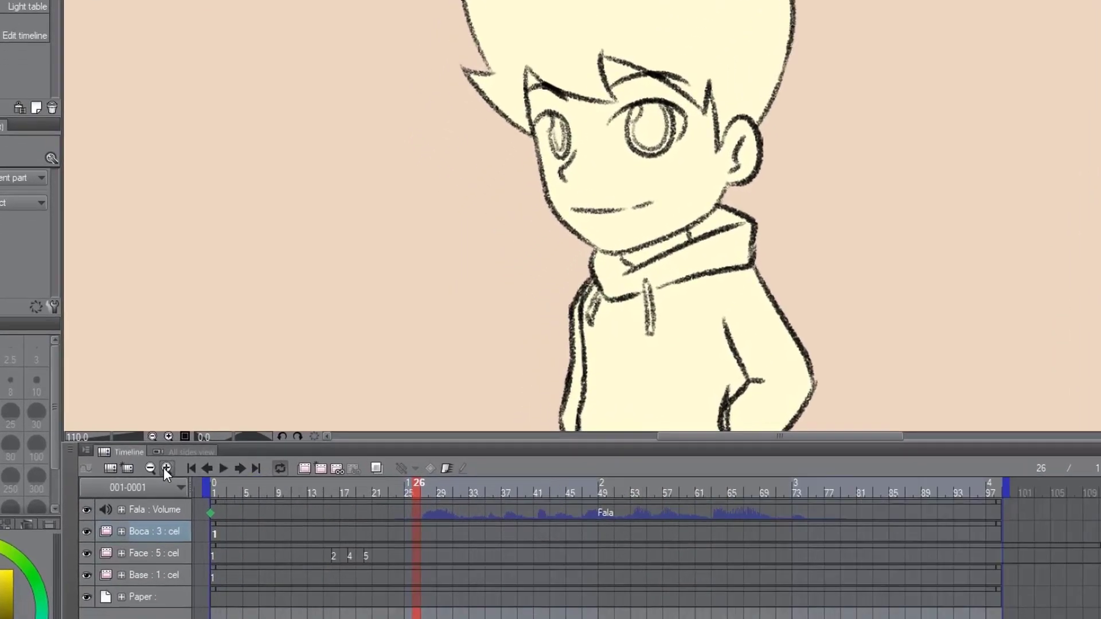
- Assign mouth cel 2 on the Boca track and shift it to frame 27, where the Fala waveform begins
left_click(149, 523)
left_click(168, 461)
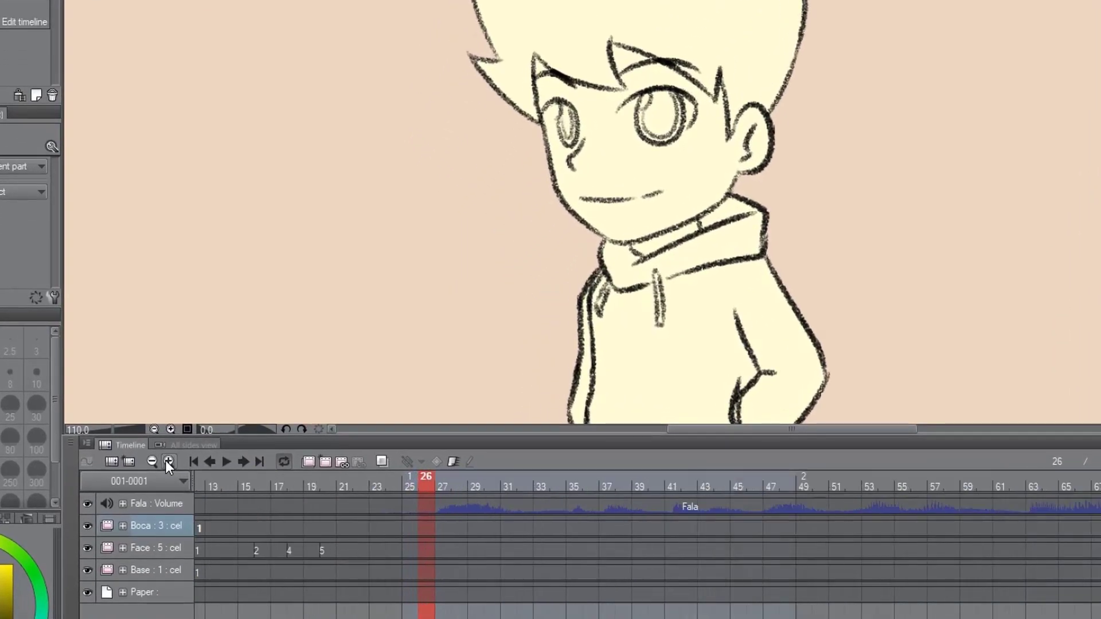
right_click(428, 525)
left_click(439, 235)
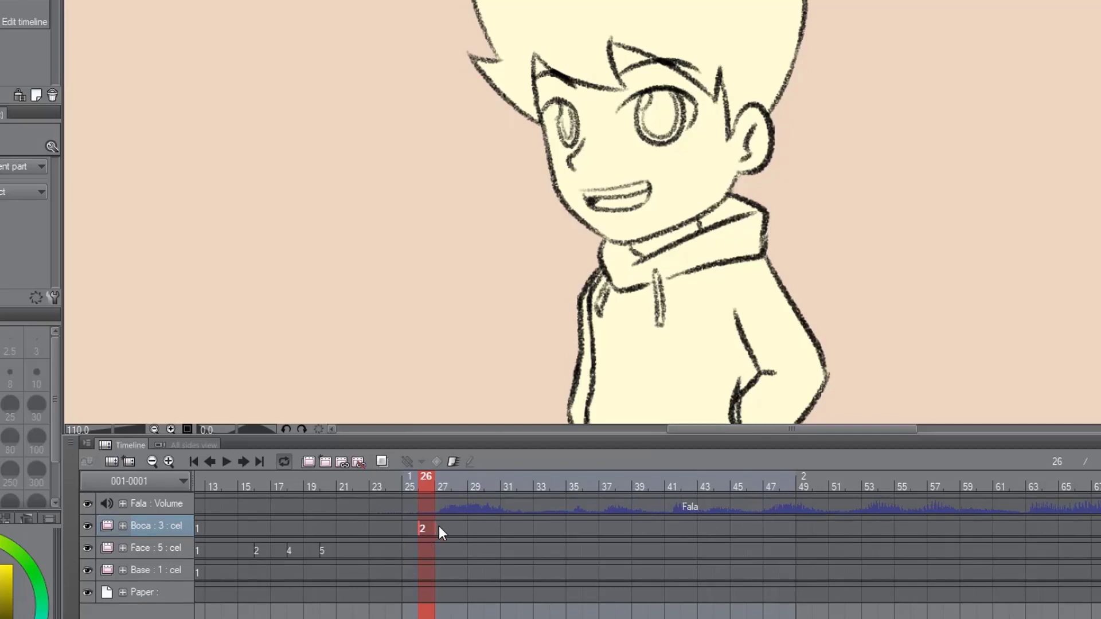
left_click_drag(439, 526, 454, 526)
- Assign cel 3 to frame 29 and cel 1 to frame 31 of the Boca track
left_click(477, 527)
right_click(474, 527)
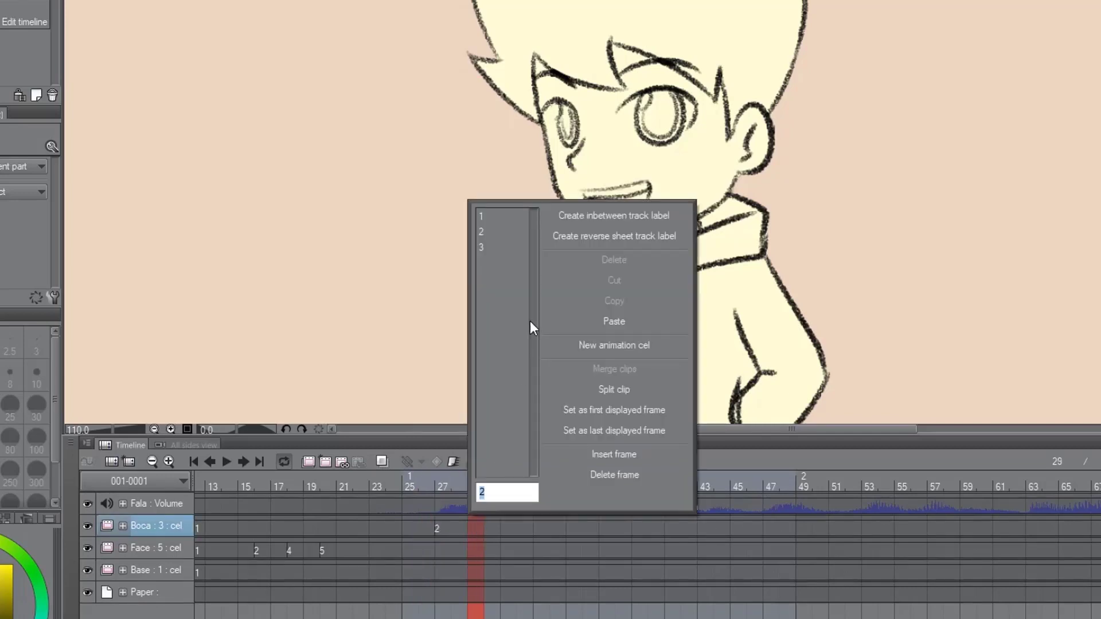
left_click(494, 247)
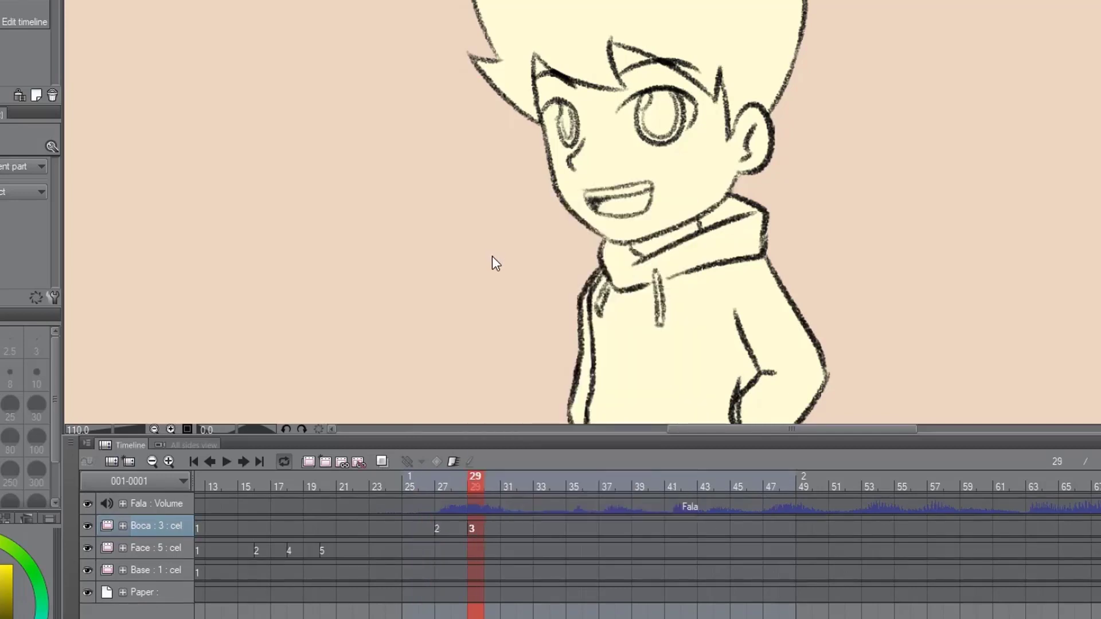
left_click(509, 525)
right_click(509, 525)
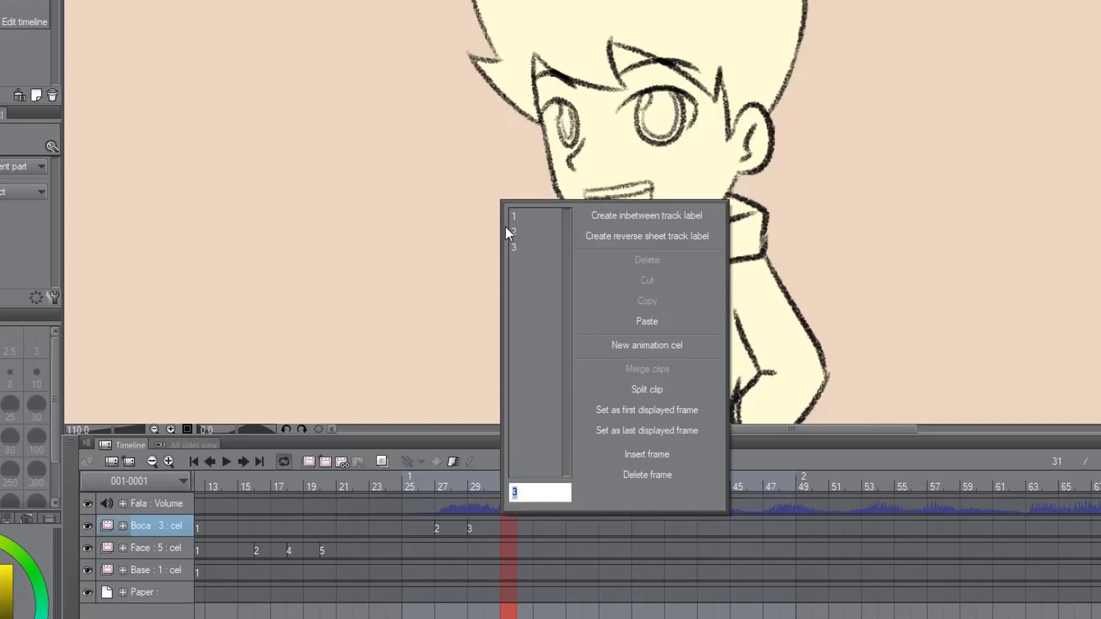
left_click(517, 215)
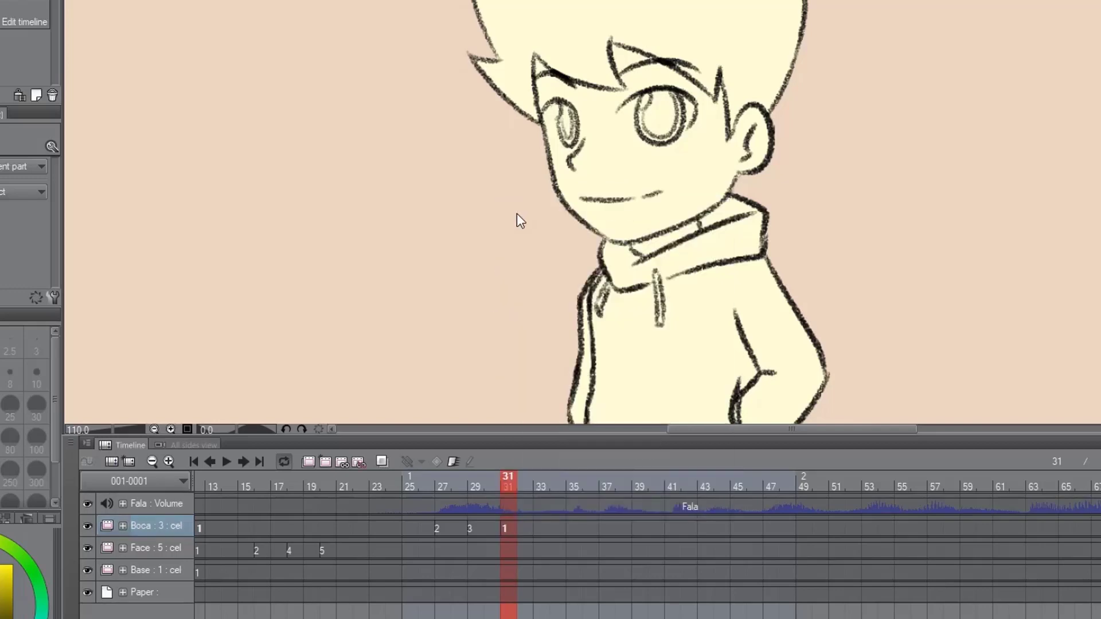
- Cycle through the mouth cels at frame 34 of the Boca track and leave cel 2 assigned there
left_click(557, 528)
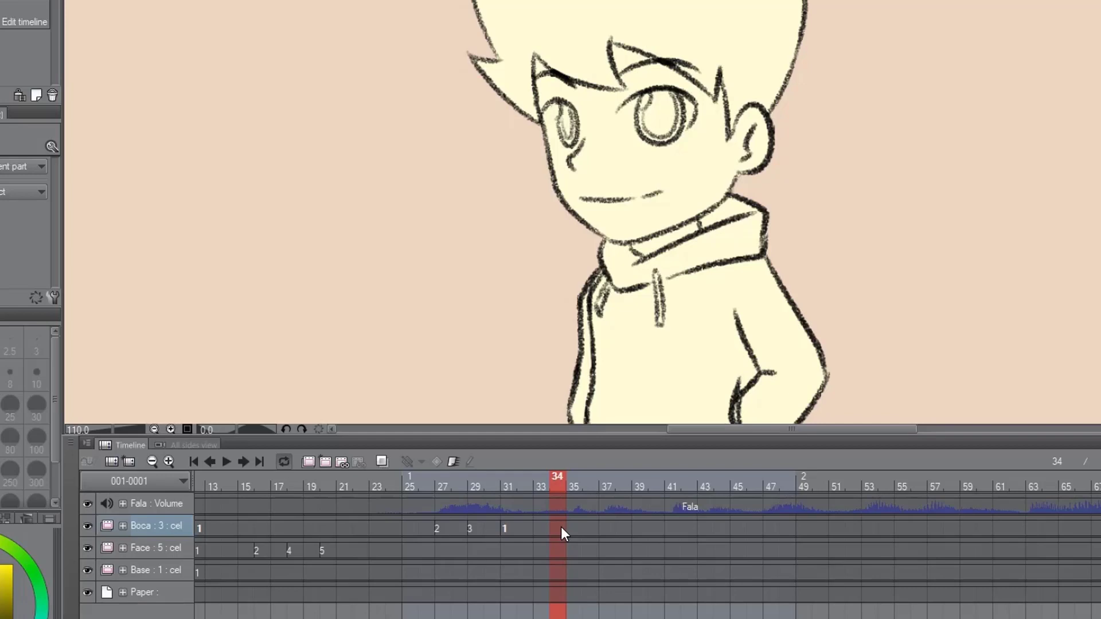
scroll(561, 526, "down", 6)
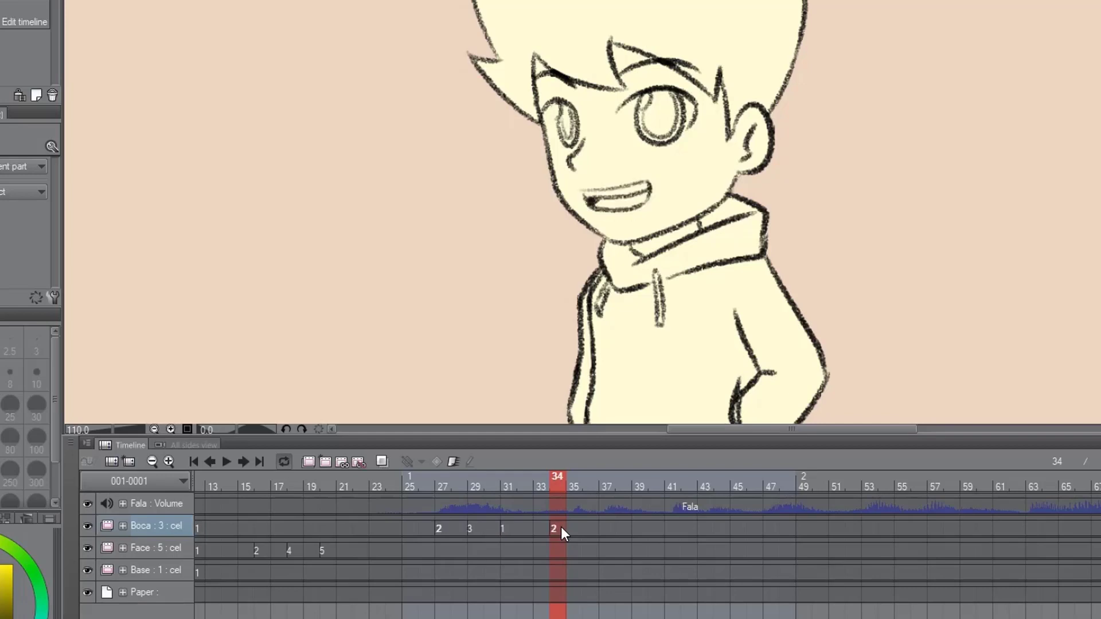
scroll(561, 526, "down", 7)
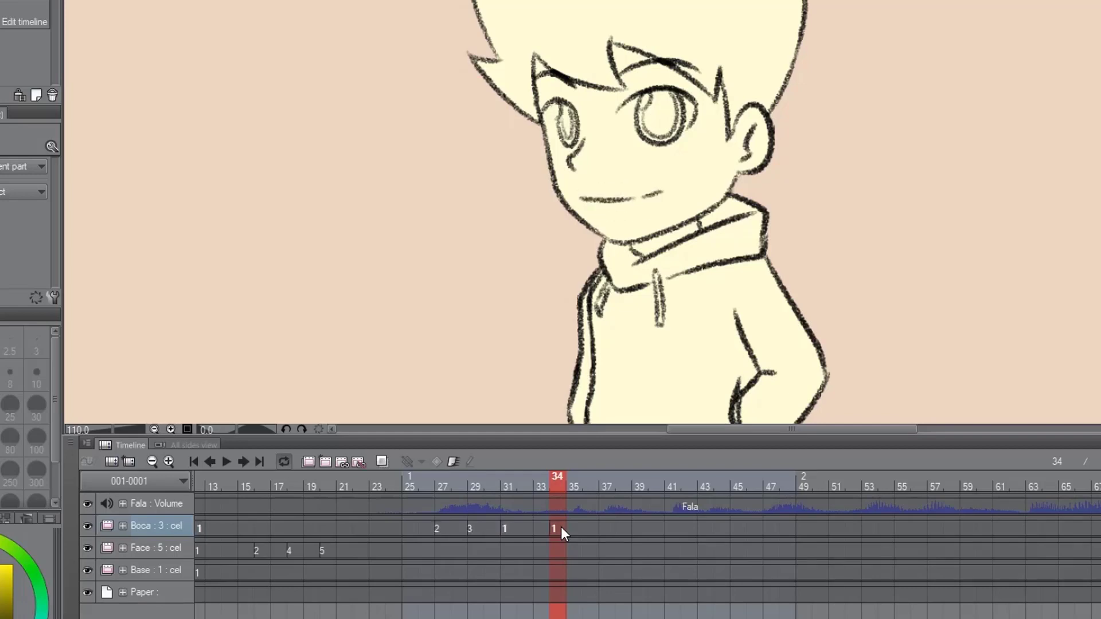
scroll(560, 527, "down", 1)
scroll(561, 526, "up", 1)
scroll(560, 526, "down", 6)
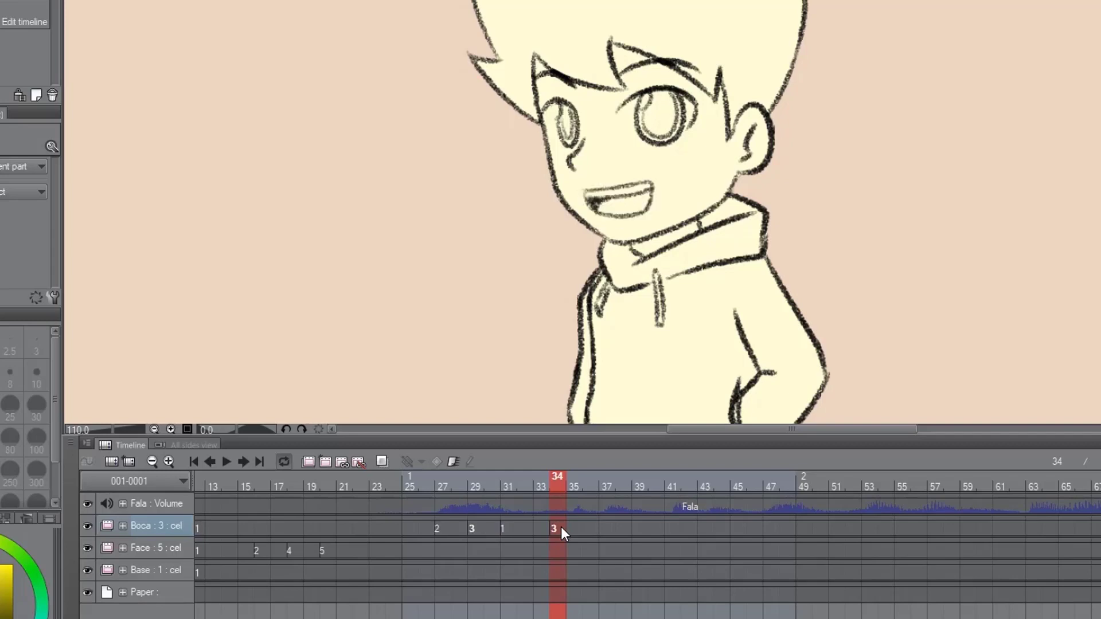
scroll(560, 526, "down", 1)
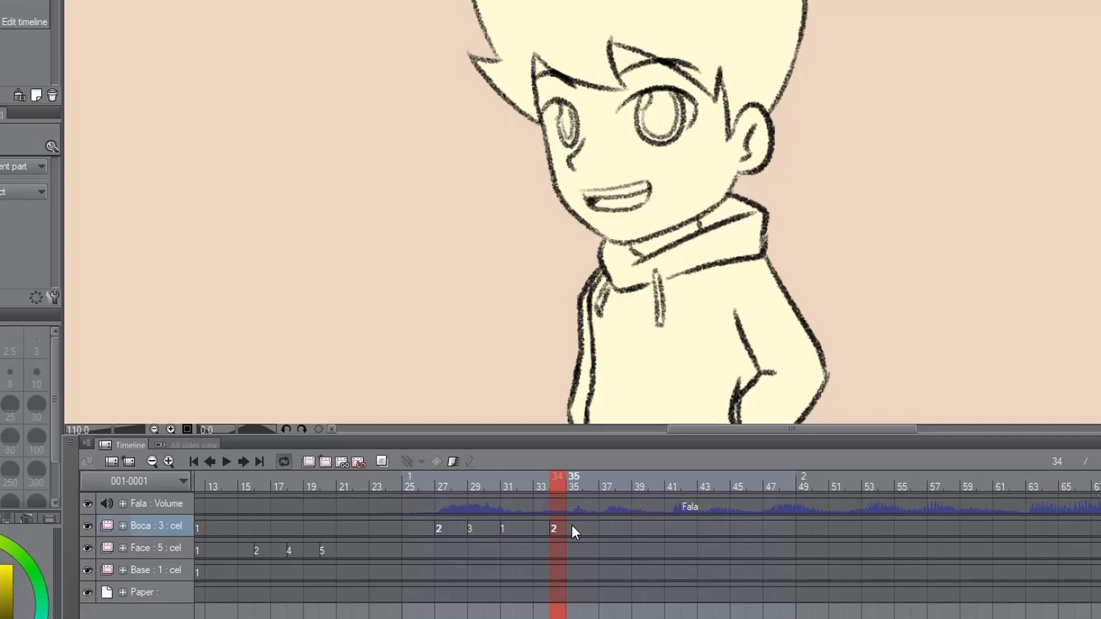
- Continue the lip sync on the Boca track by alternating cels 1, 2 and 3 from frame 36 to frame 49
left_click(595, 528)
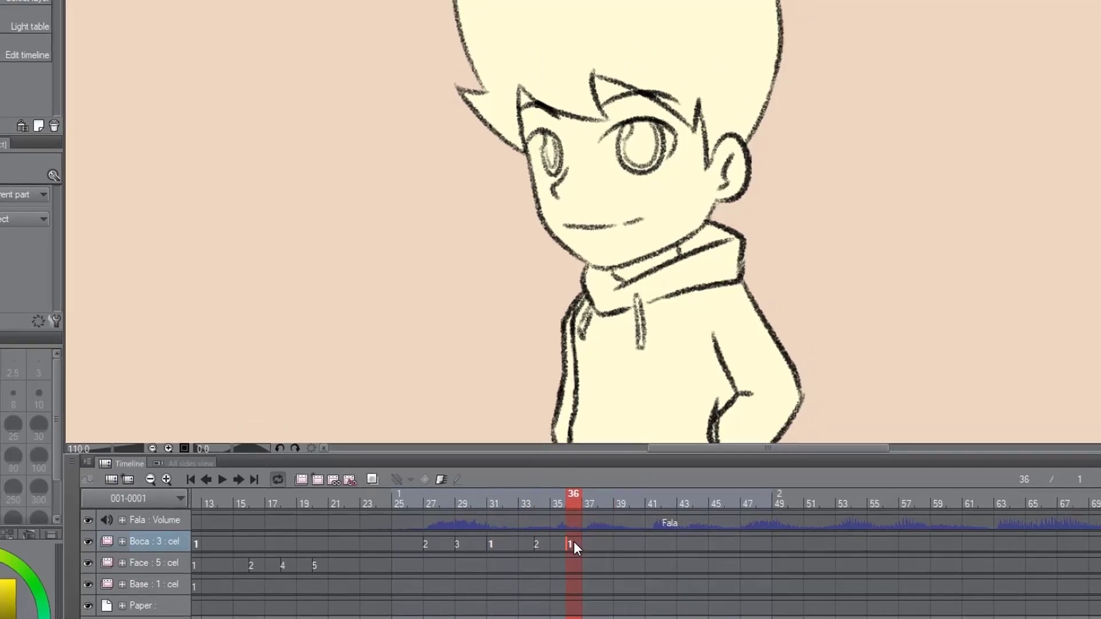
scroll(625, 576, "down", 1)
scroll(668, 576, "down", 1)
scroll(698, 576, "down", 2)
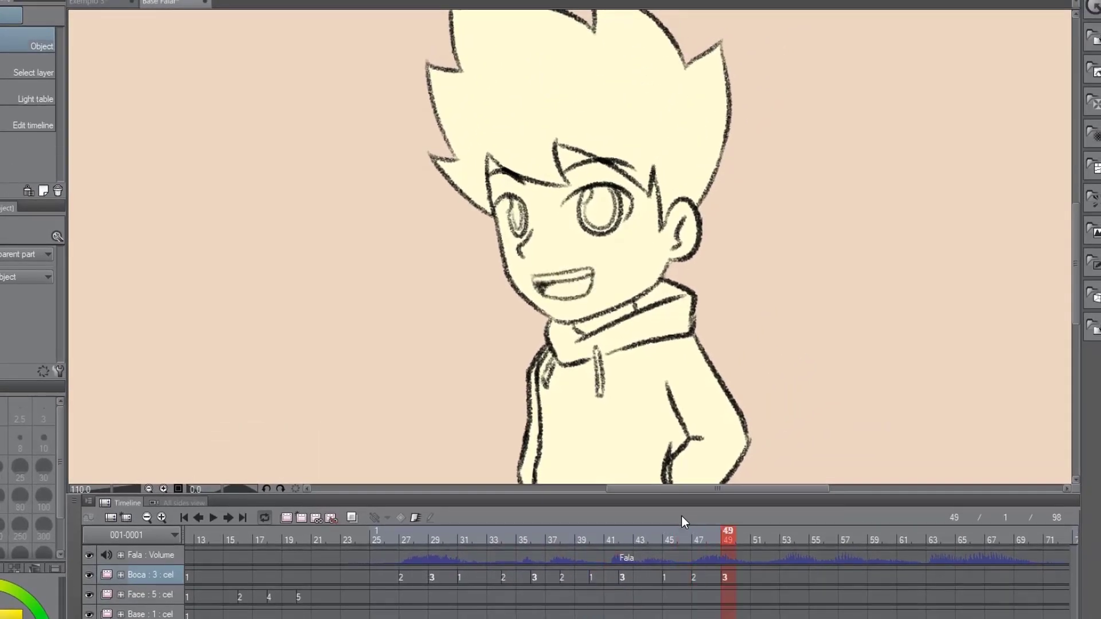
- Alternate the mouth cels through the remaining Fala speech, ending with cel 1 at frame 75, and play the animation to check the lip sync
scroll(757, 576, "down", 2)
left_click(889, 576)
scroll(652, 573, "down", 3)
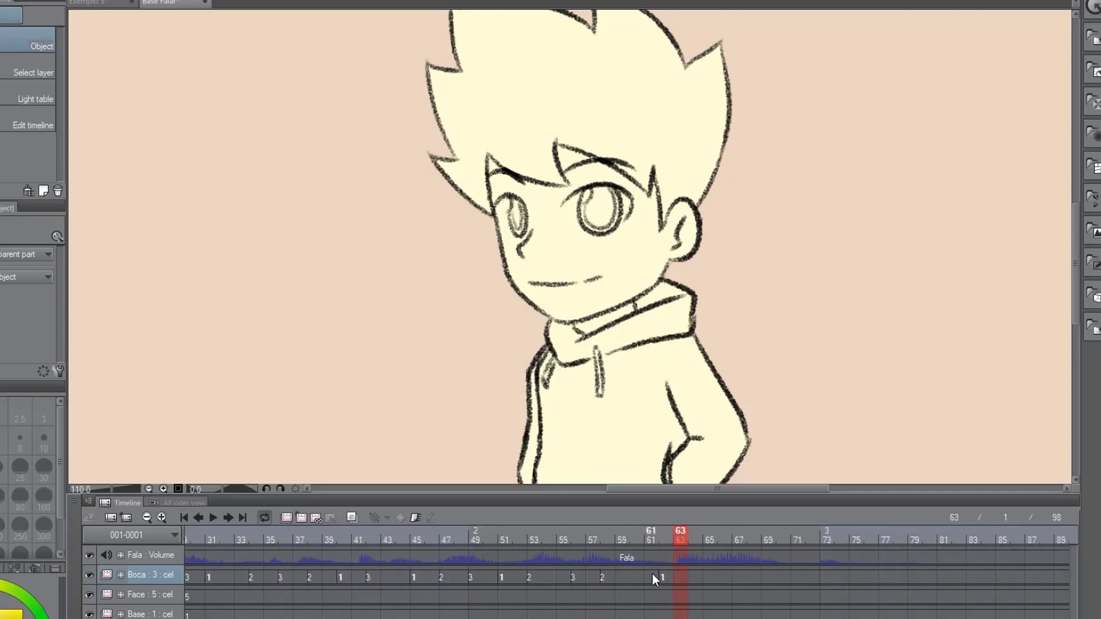
left_click(681, 576)
left_click(724, 576)
key("space")
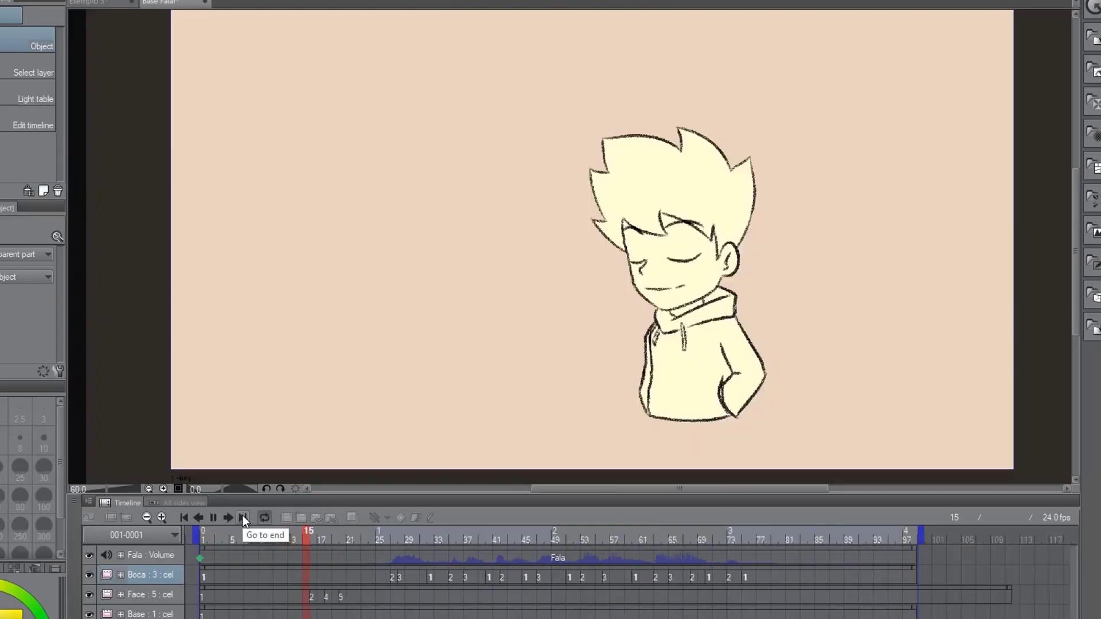
left_click(212, 520)
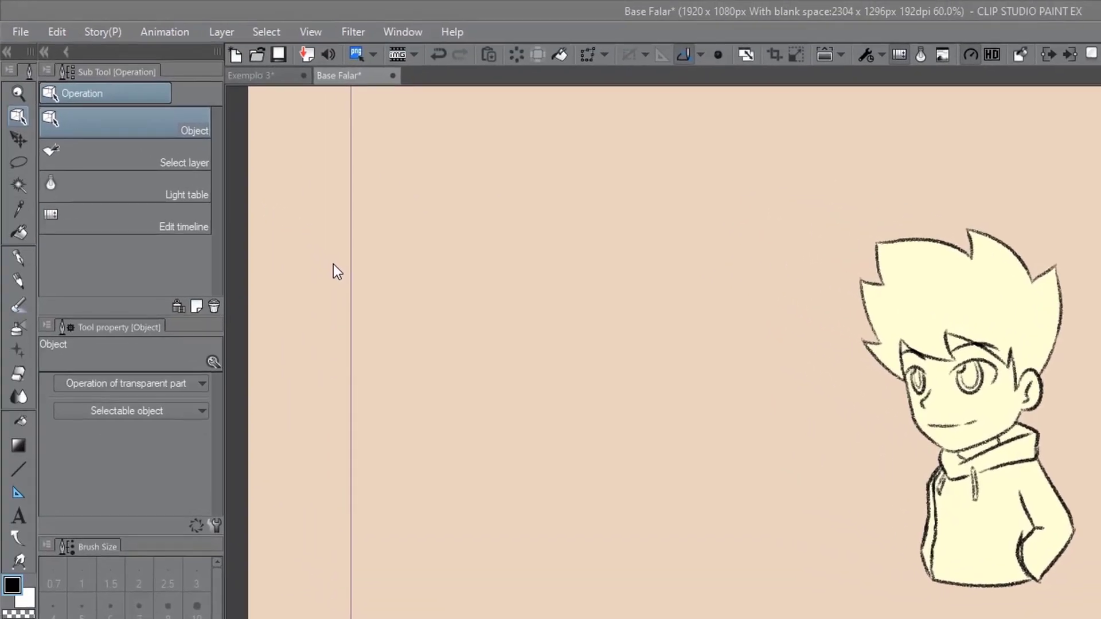
left_click(174, 31)
mouse_move(213, 174)
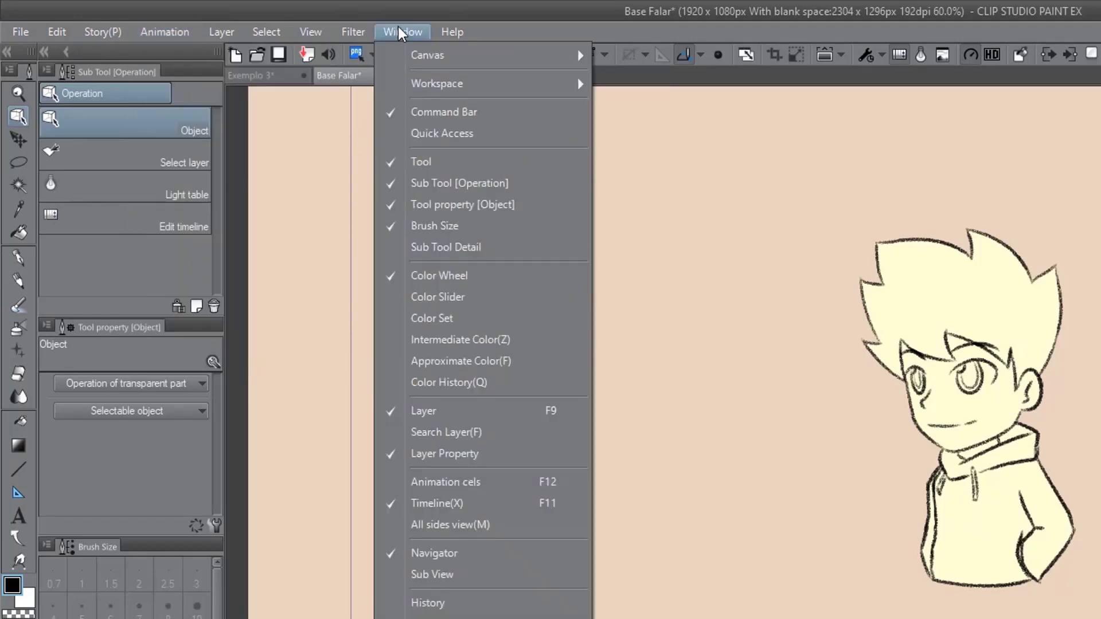
left_click(401, 28)
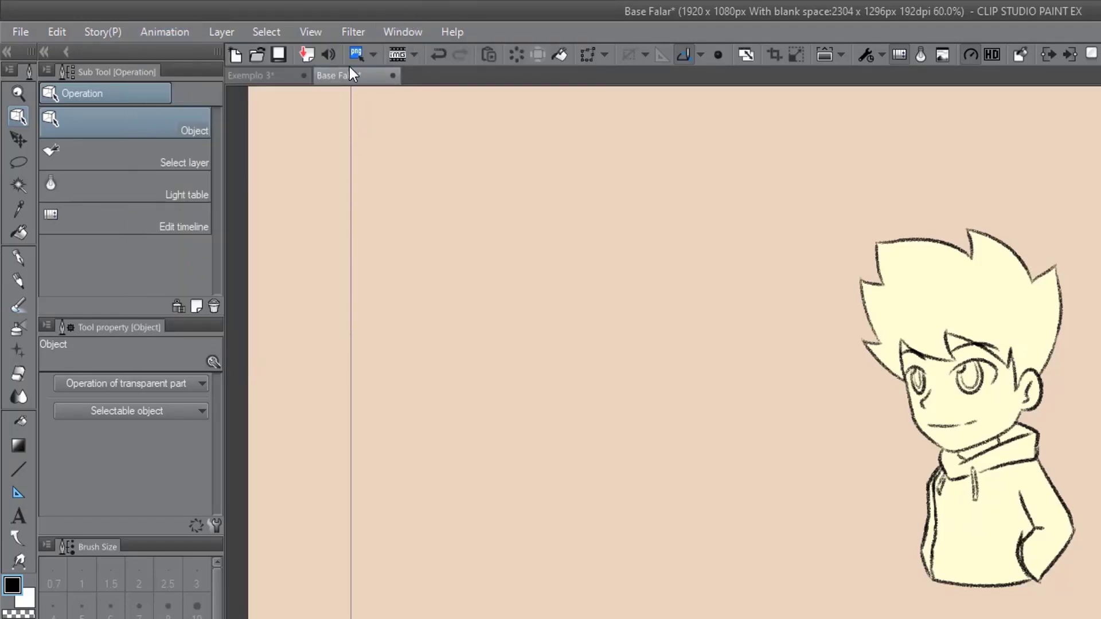
- Open the audio import dialog and examine its supported file formats, keeping All supported formats selected
left_click(328, 55)
left_click(924, 560)
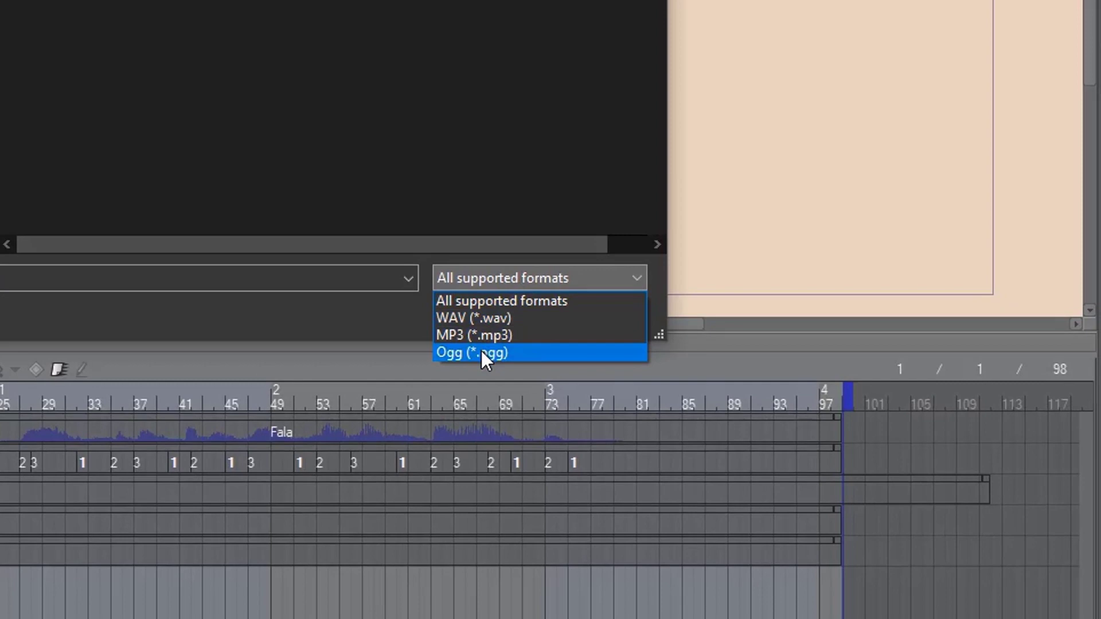
left_click(464, 218)
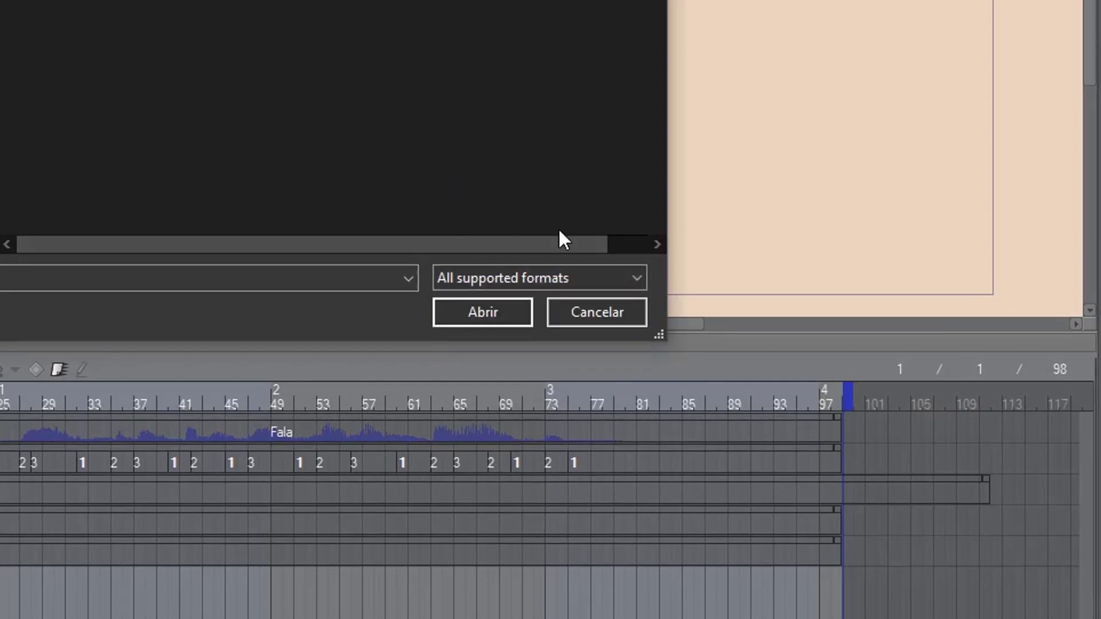